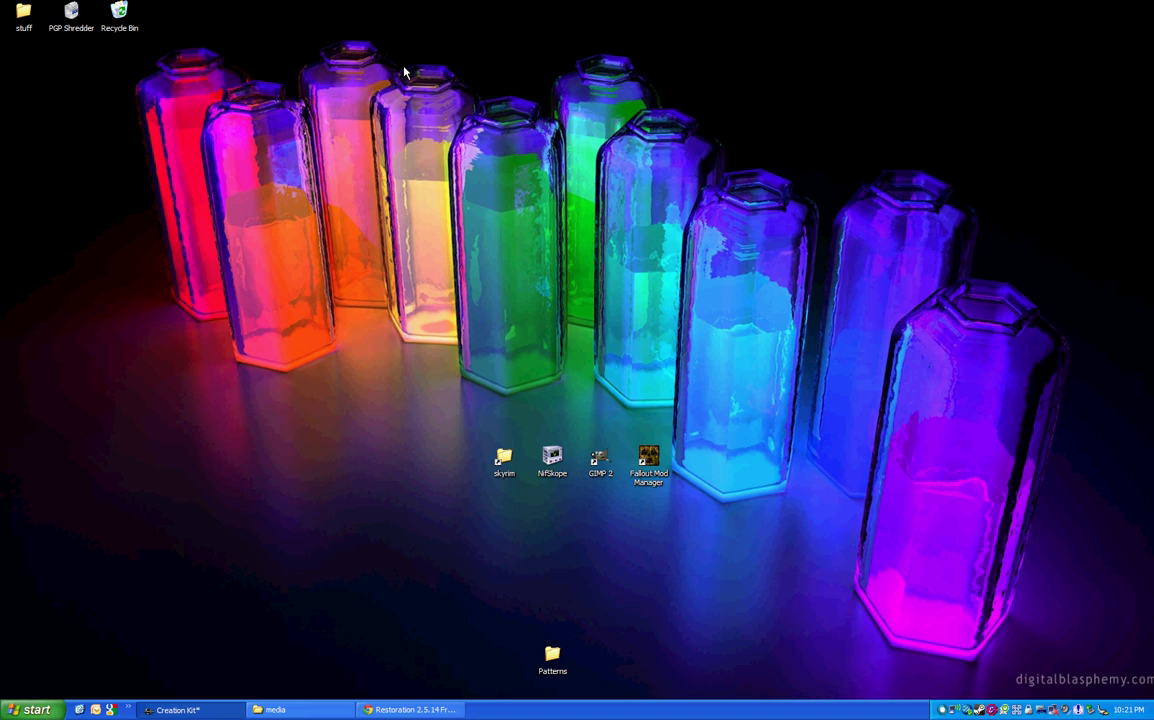
Step: Close the Restoration browser window from its taskbar button and clear the desktop shortcut selection
right_click(442, 709)
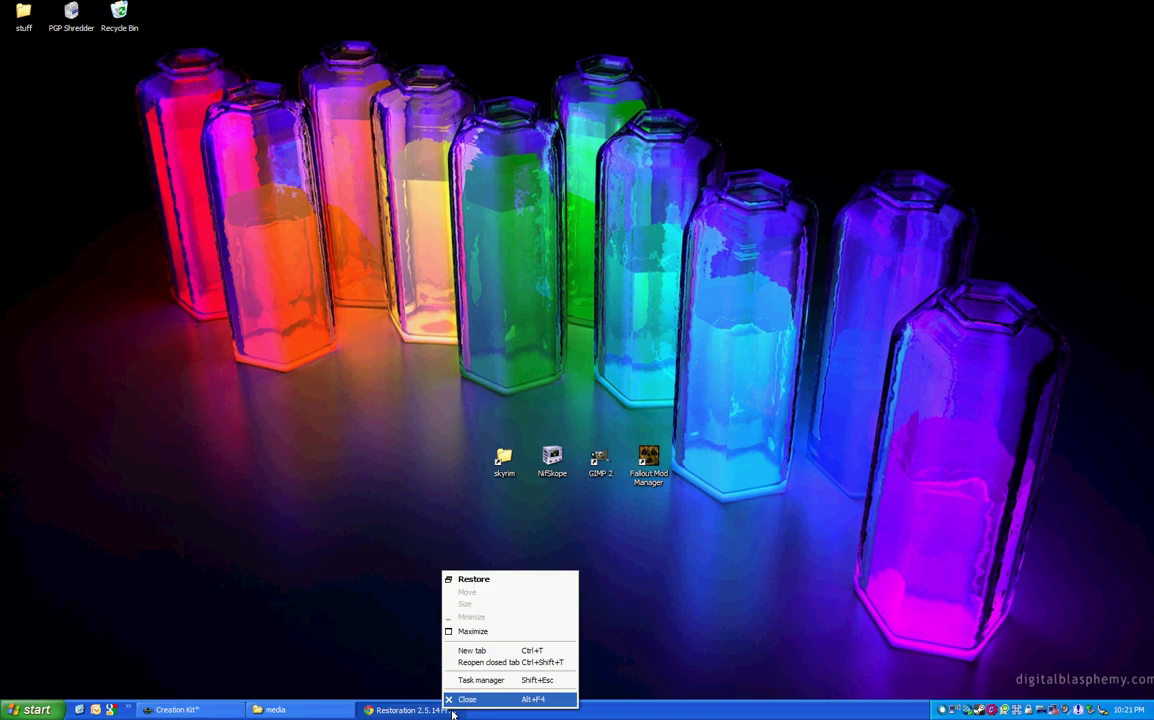
left_click(460, 699)
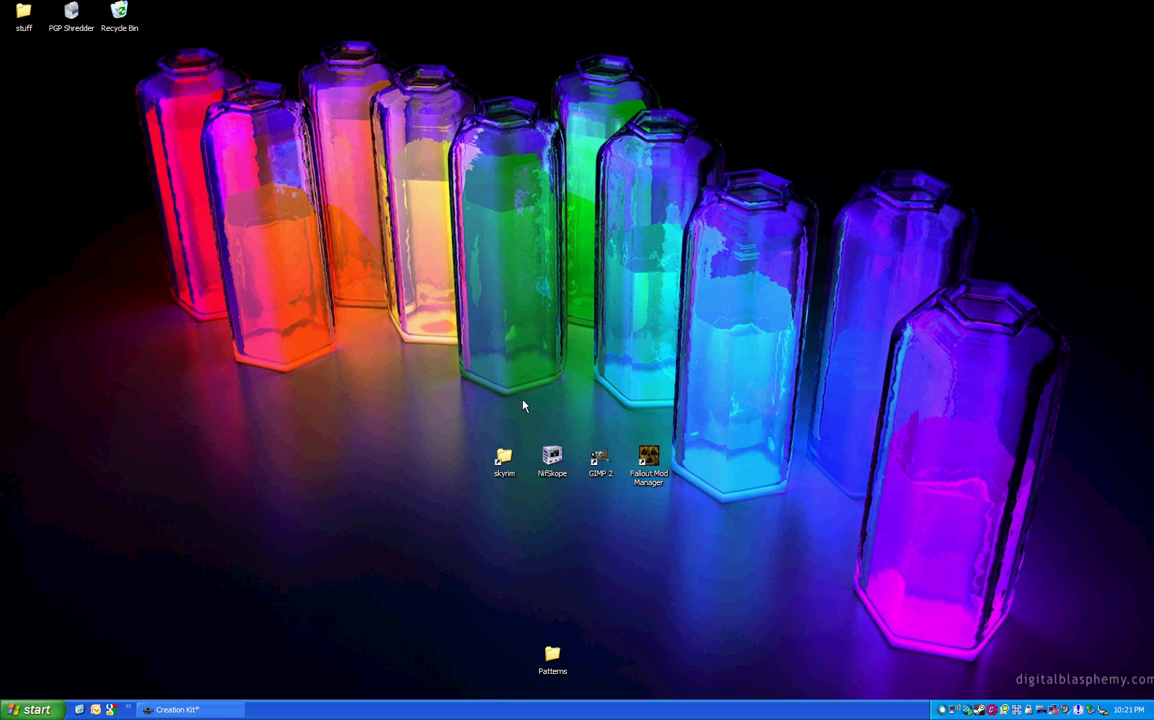
left_click_drag(522, 405, 600, 502)
left_click_drag(542, 408, 755, 476)
left_click(755, 481)
Step: Select the skyrim folder shortcut, then restore Creation Kit and minimize it again
left_click(504, 464)
left_click(238, 709)
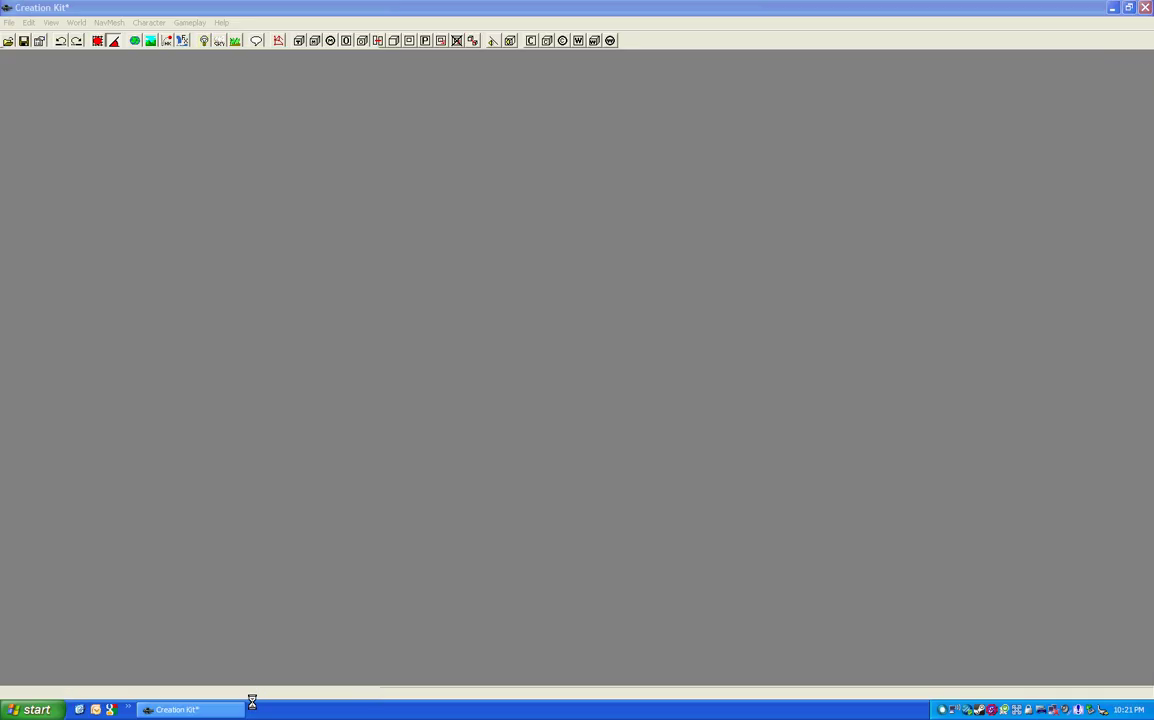
left_click(244, 708)
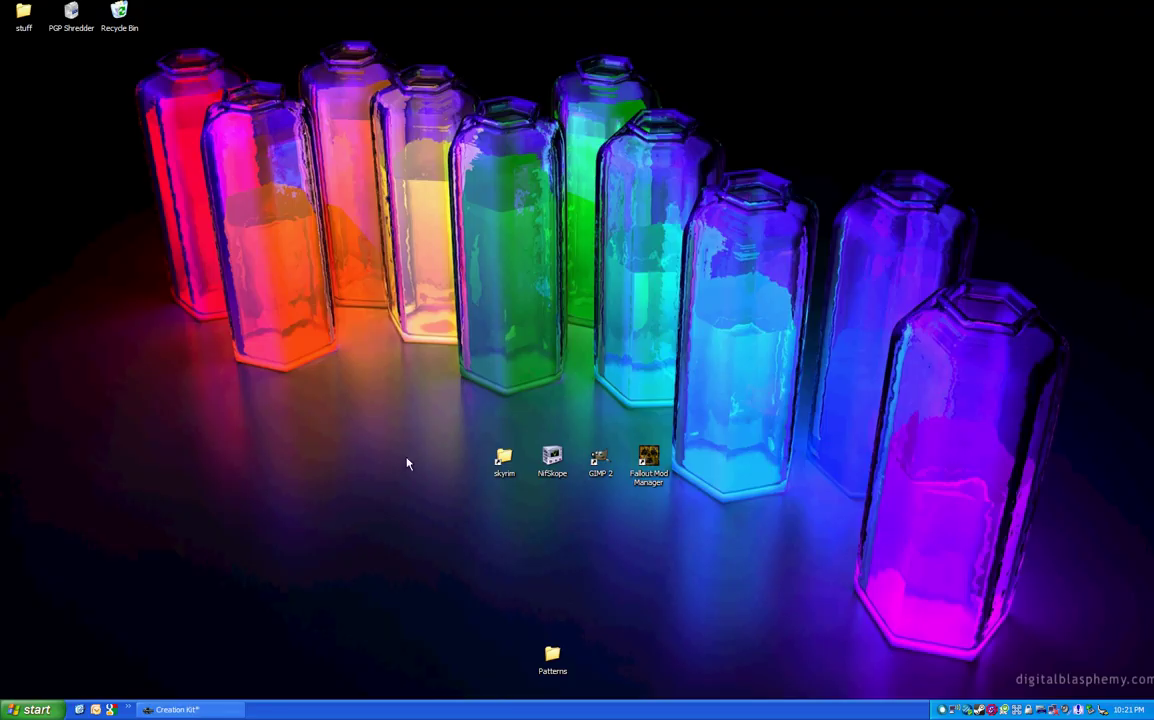
Step: Open the skyrim\Data folder and select the archives from Skyrim - Animations to Skyrim - VoicesExtra
double_click(503, 458)
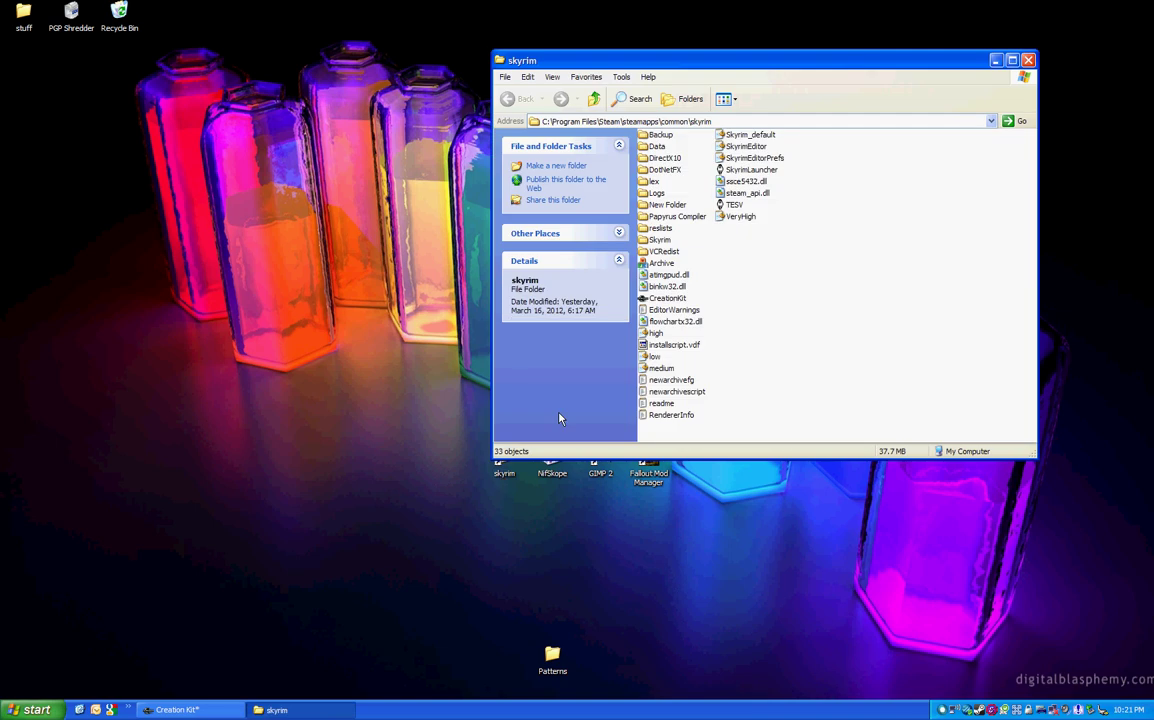
double_click(657, 147)
scroll(808, 240, "down", 10)
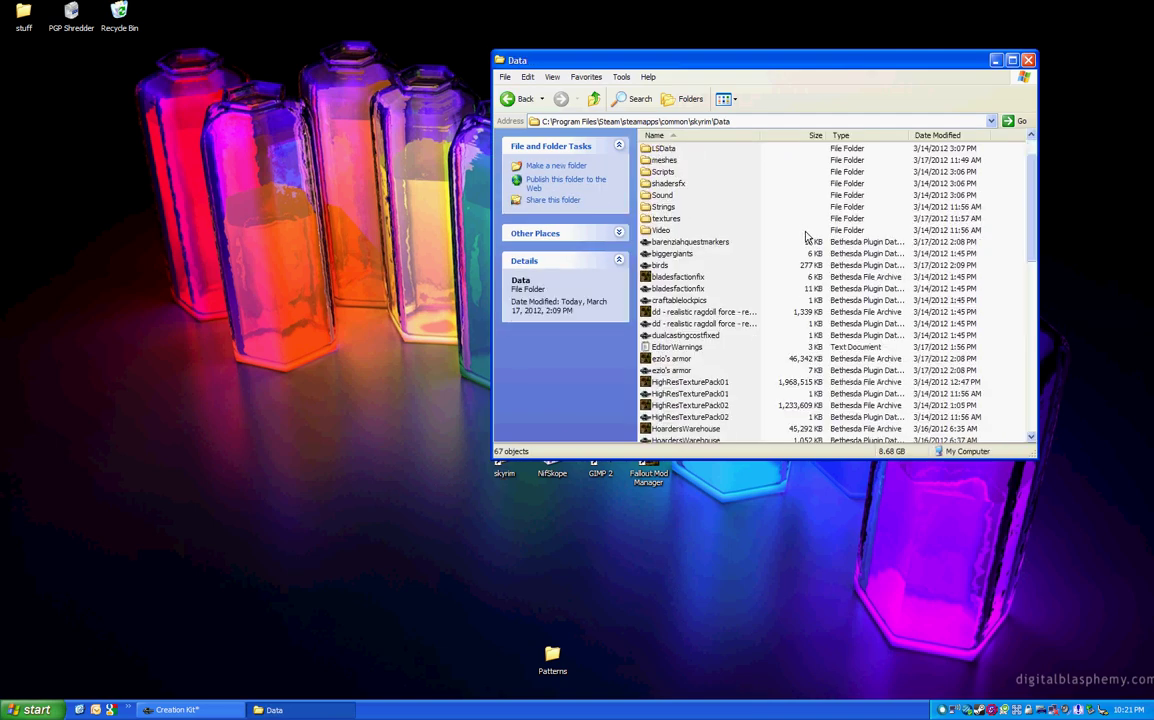
scroll(812, 240, "down", 3)
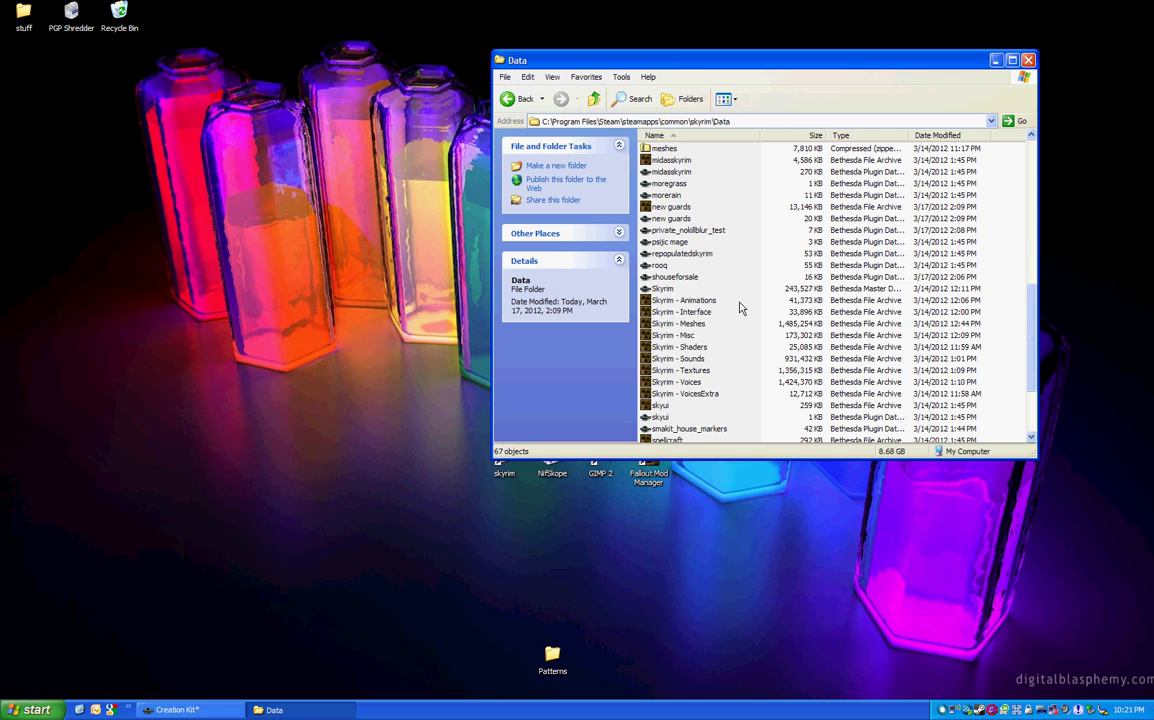
left_click(680, 300)
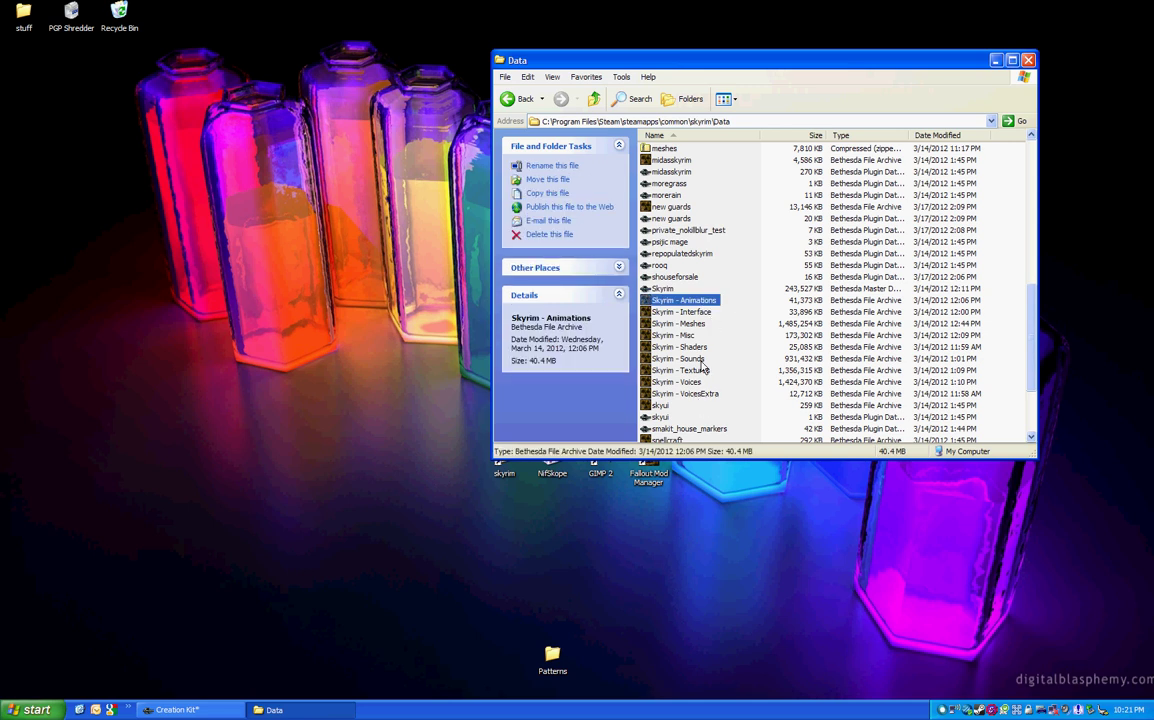
left_click(701, 396, "shift")
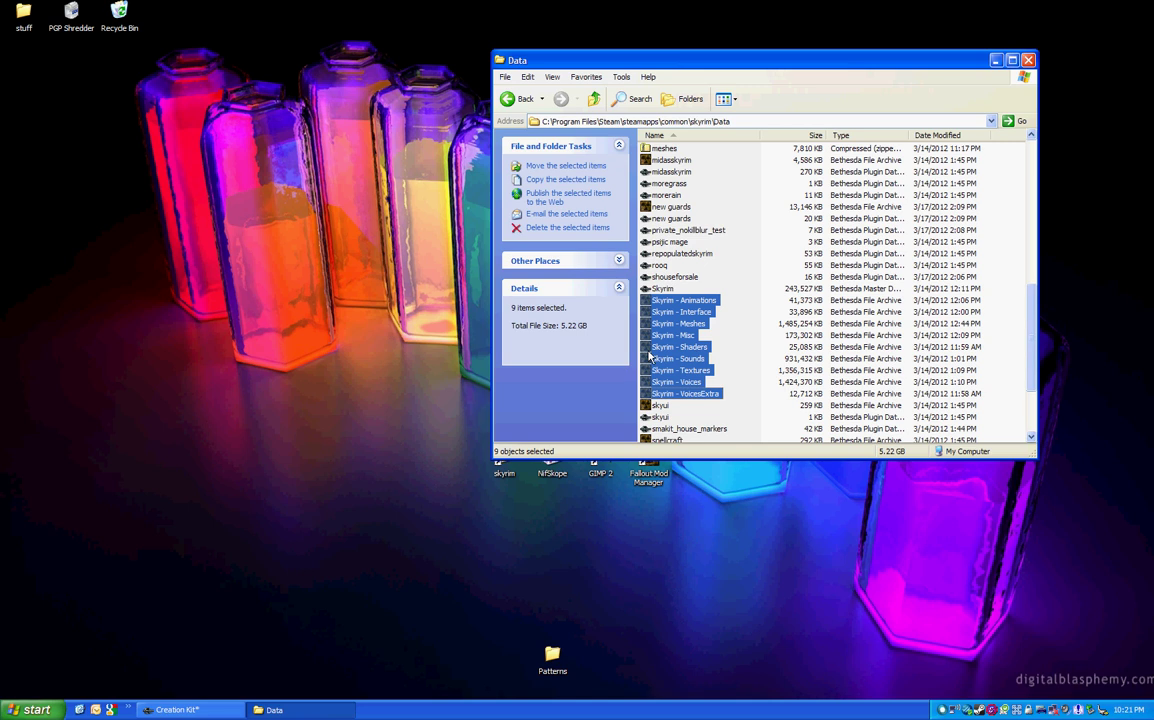
Step: Drop Skyrim - Textures.bsa onto Fallout Mod Manager to load it in BSA Browser
left_click(682, 347)
left_click(682, 347)
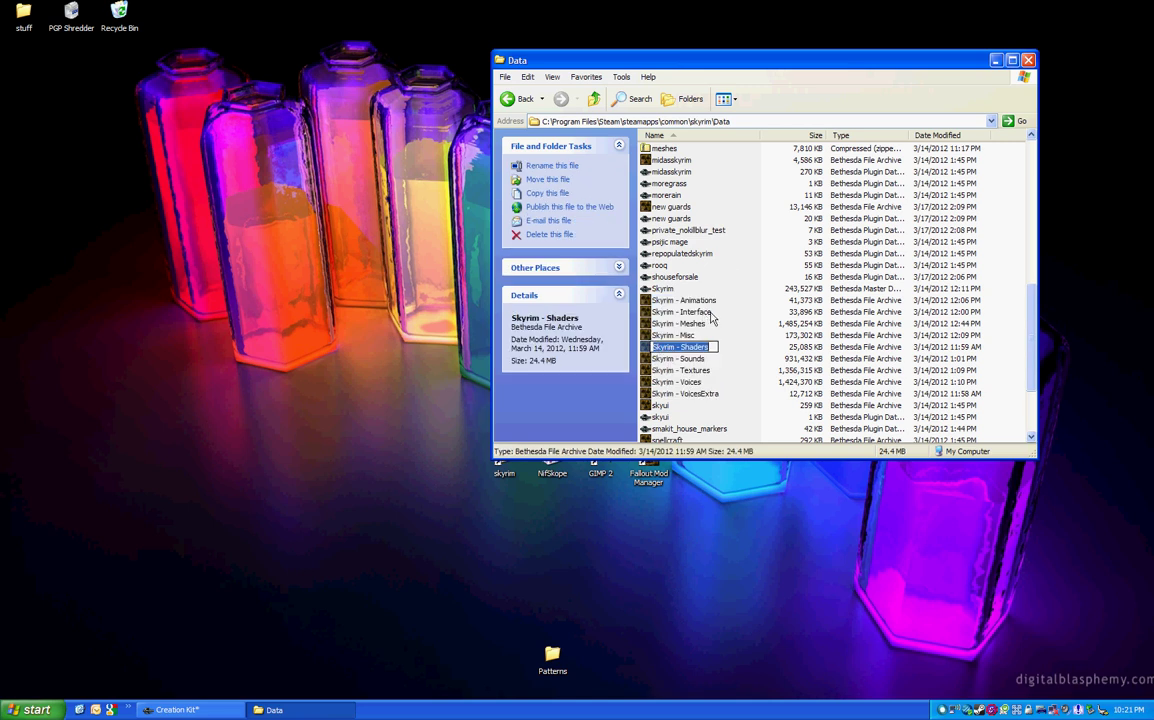
left_click(685, 300)
mouse_move(814, 60)
left_mouse_down()
mouse_move(812, 42)
mouse_move(809, 57)
left_mouse_up()
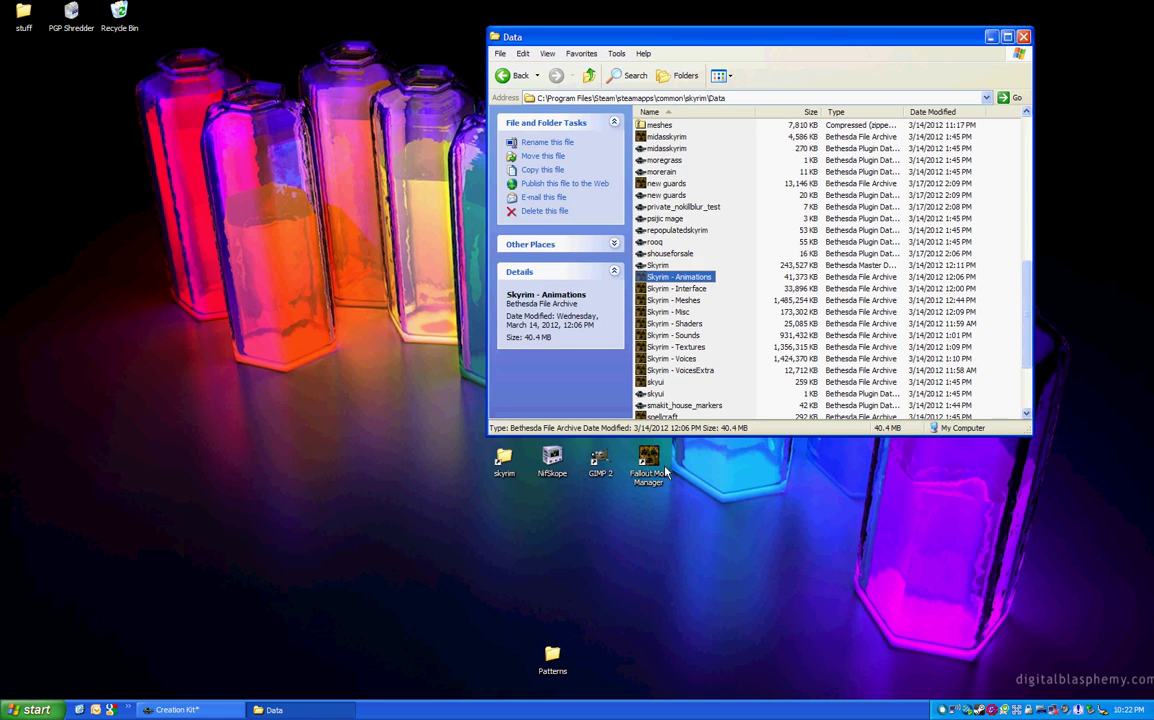
left_click(700, 348)
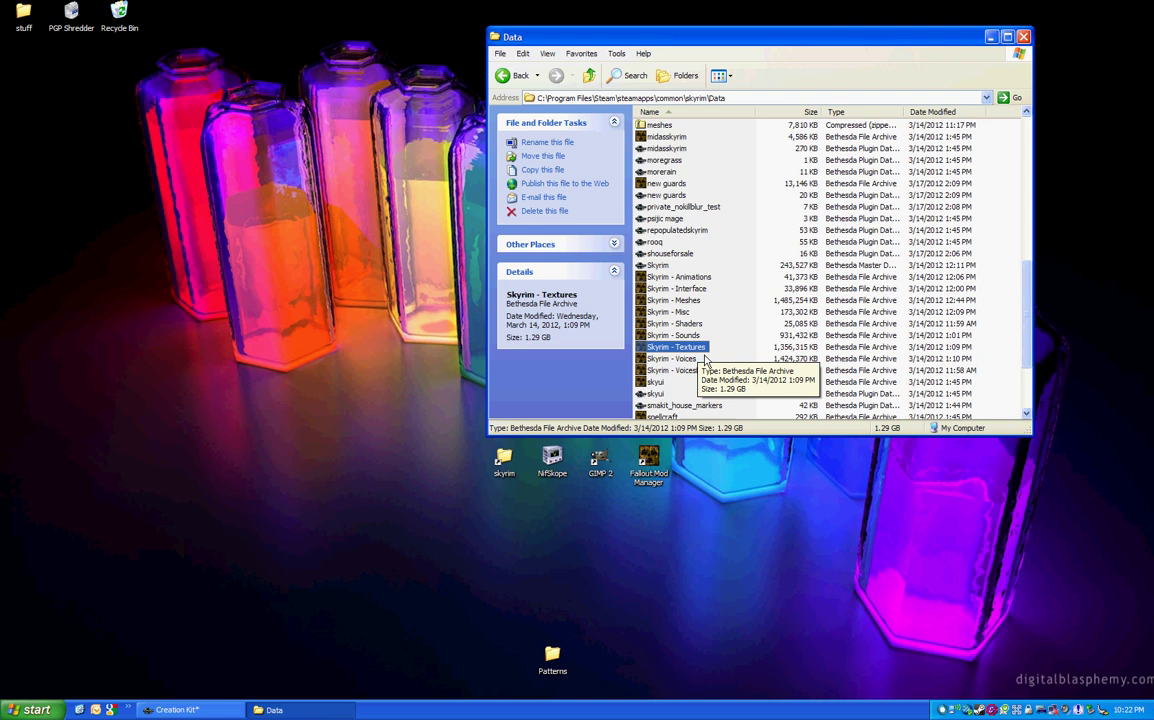
left_click_drag(704, 356, 708, 358)
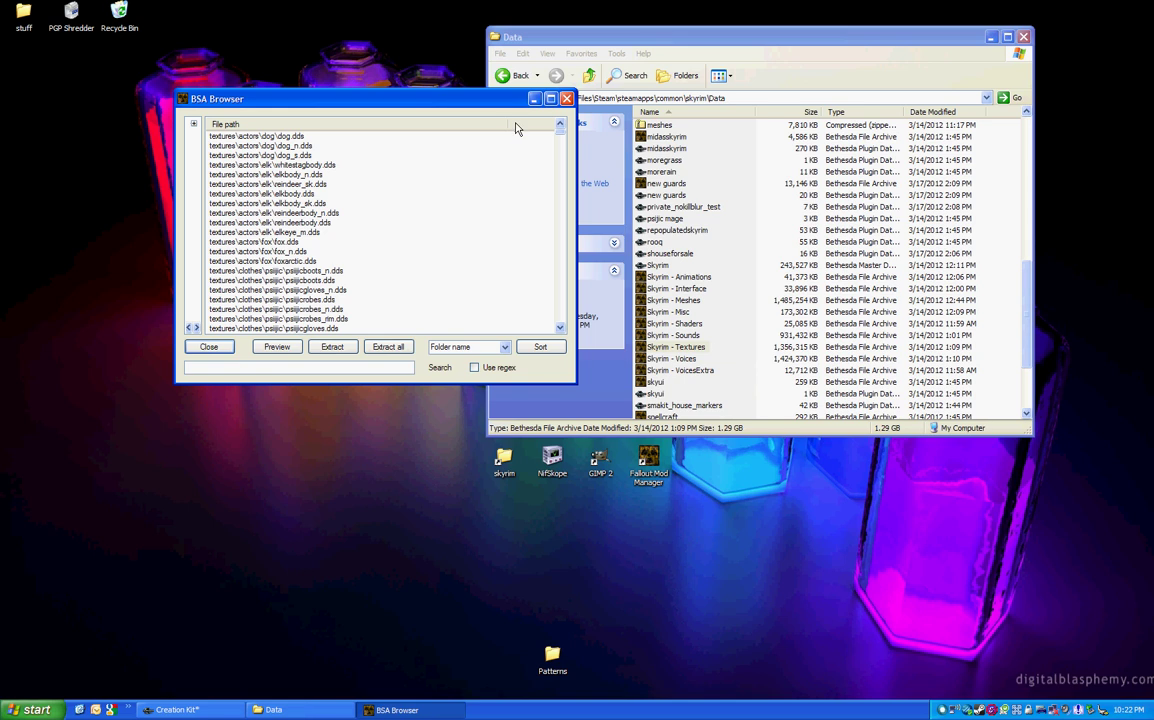
Step: Place BSA Browser beside the Data folder and browse entries such as dog_n.dds
left_click_drag(518, 106, 894, 222)
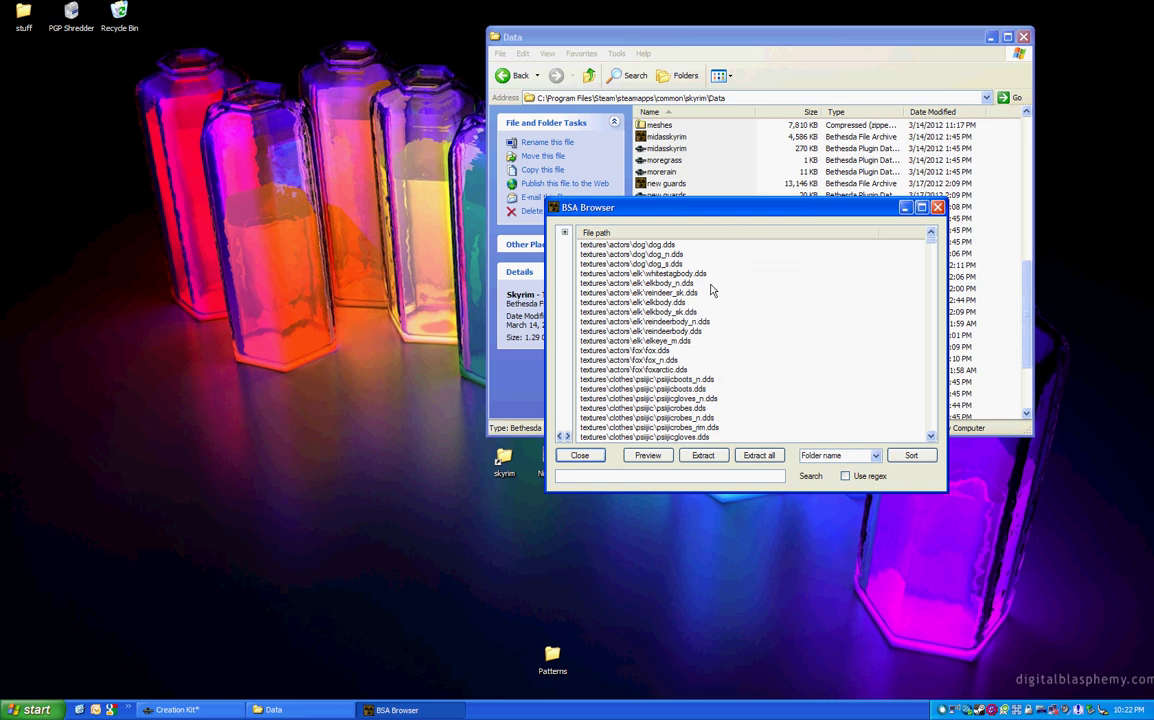
left_click(700, 254)
scroll(727, 305, "down", 5)
scroll(727, 305, "up", 5)
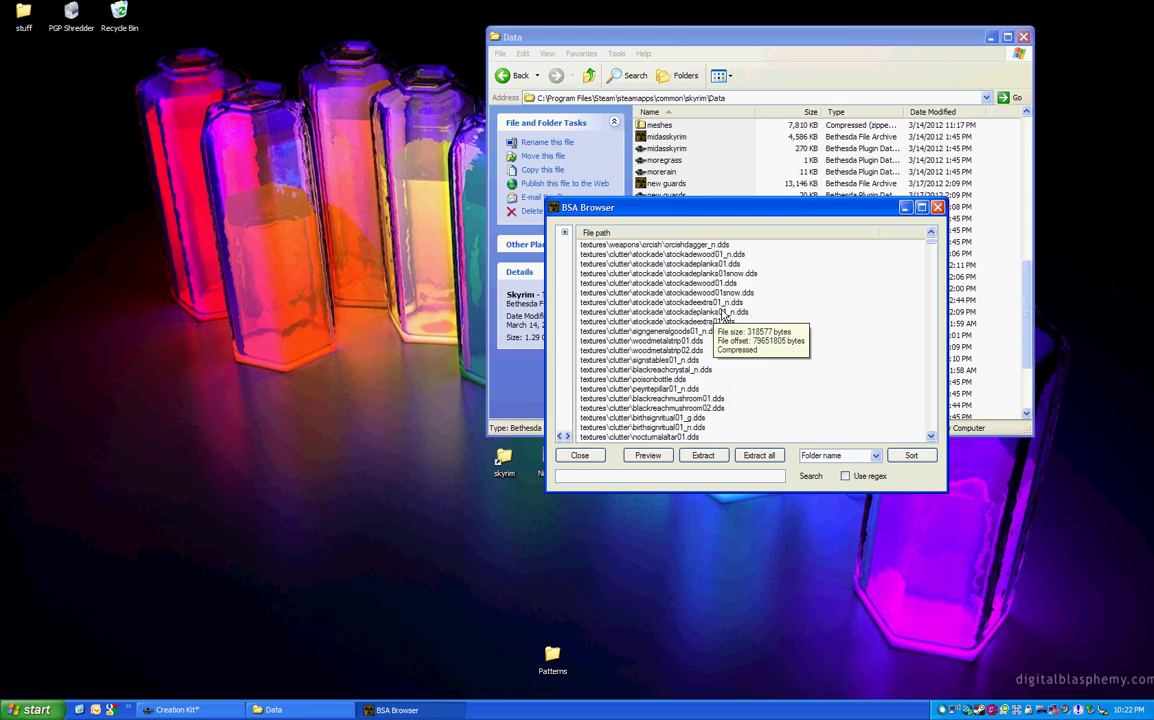
left_click_drag(730, 208, 888, 153)
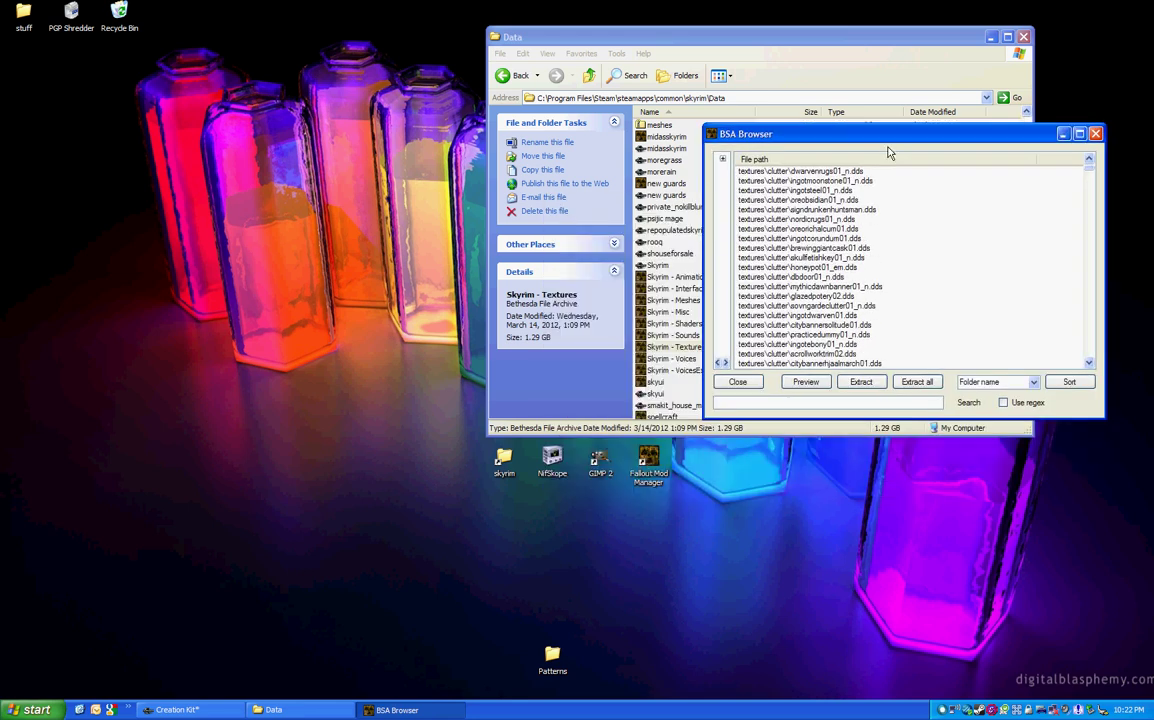
Step: Select the GIMP 2 desktop shortcut, then pick the citybannersolitude01.dds texture entry
left_click(619, 463)
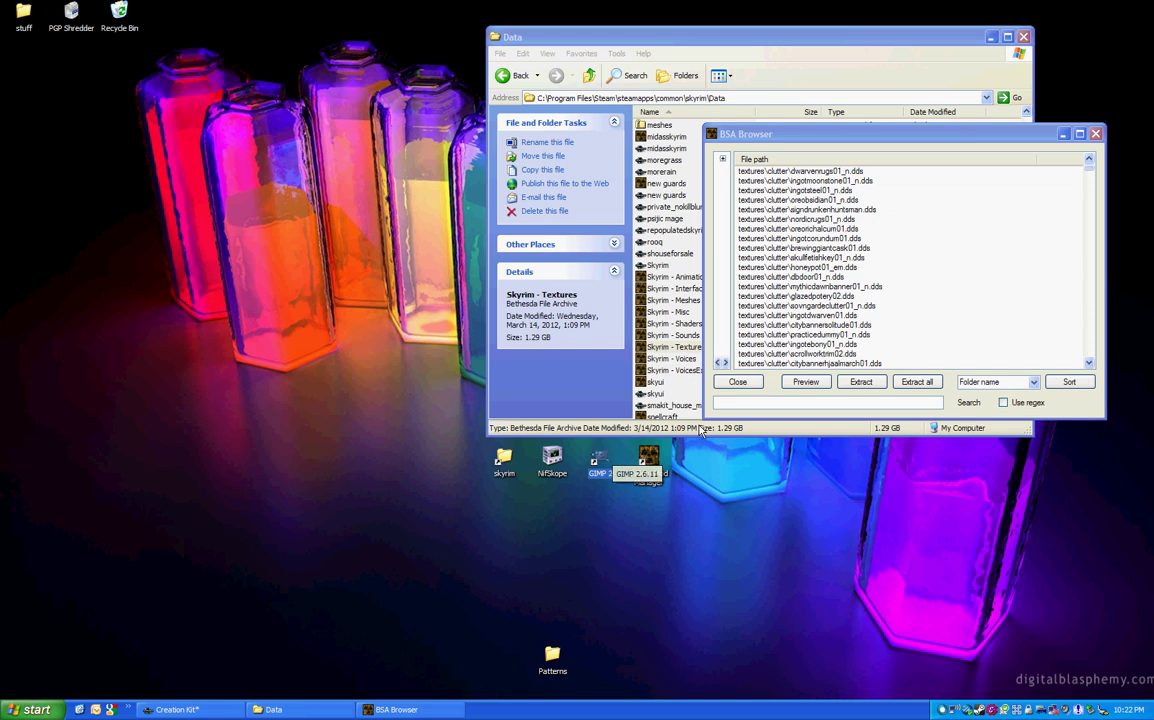
left_click(575, 540)
left_click_drag(520, 434, 675, 463)
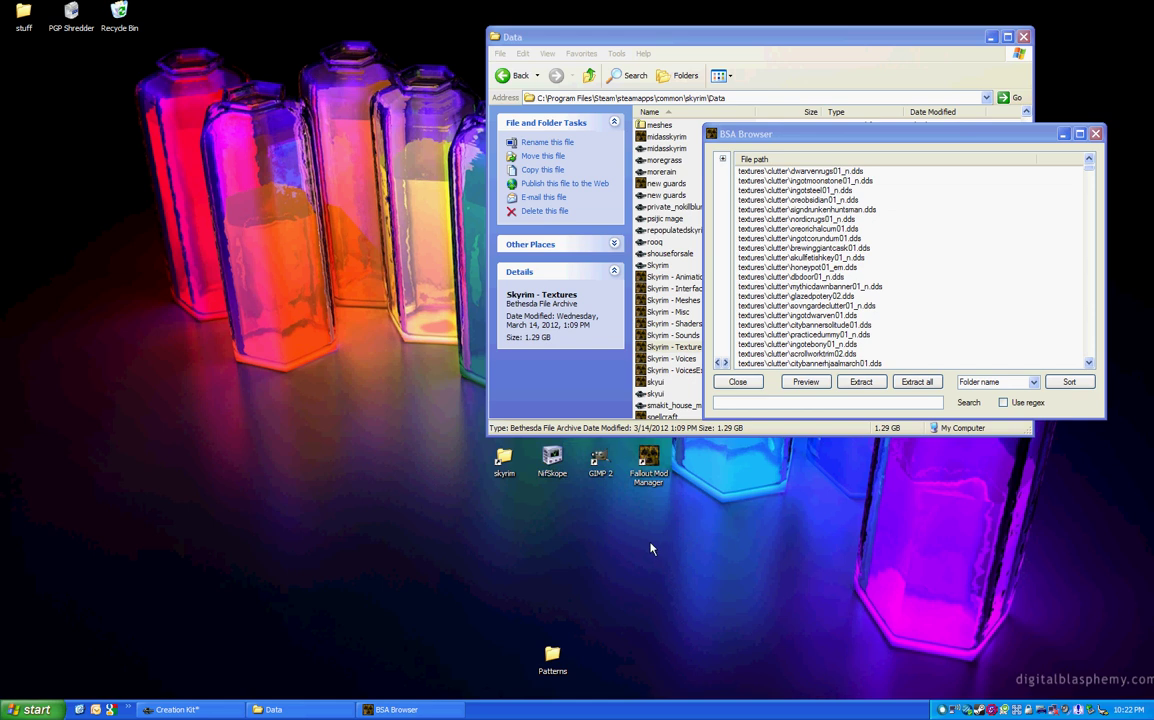
left_click(604, 476)
left_click(823, 324)
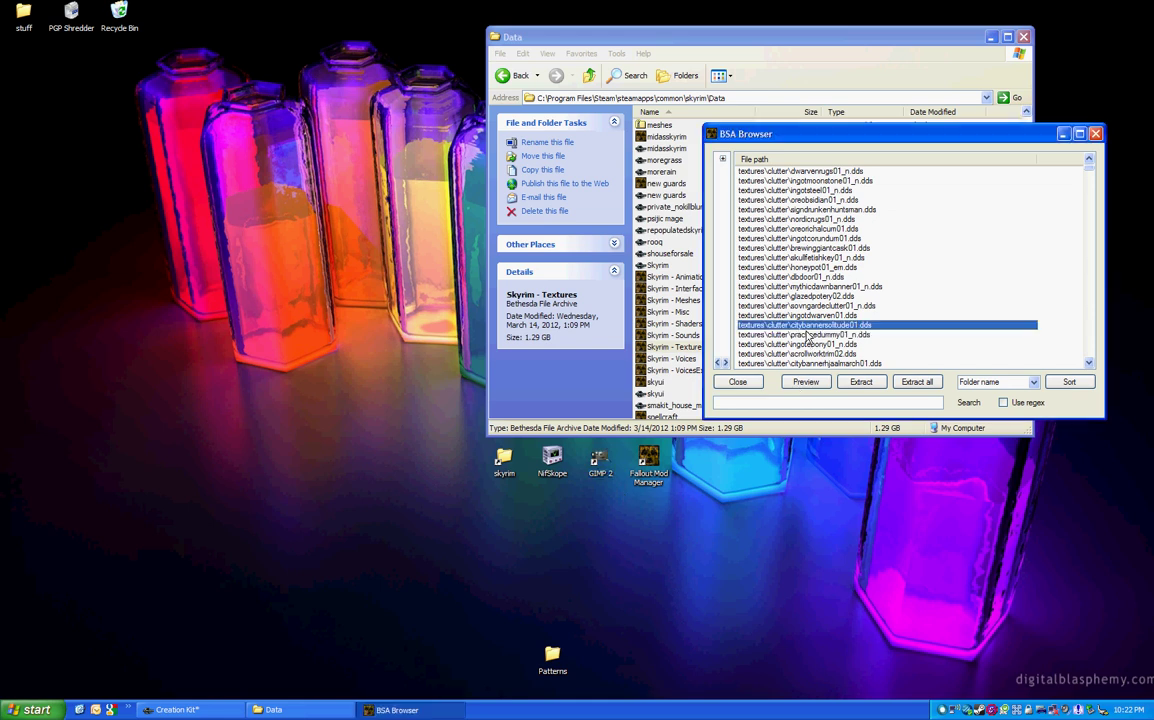
mouse_move(823, 316)
left_click_drag(1089, 175, 1098, 215)
Step: Filter the archive's file list by searching for 'daedric'
left_click(808, 404)
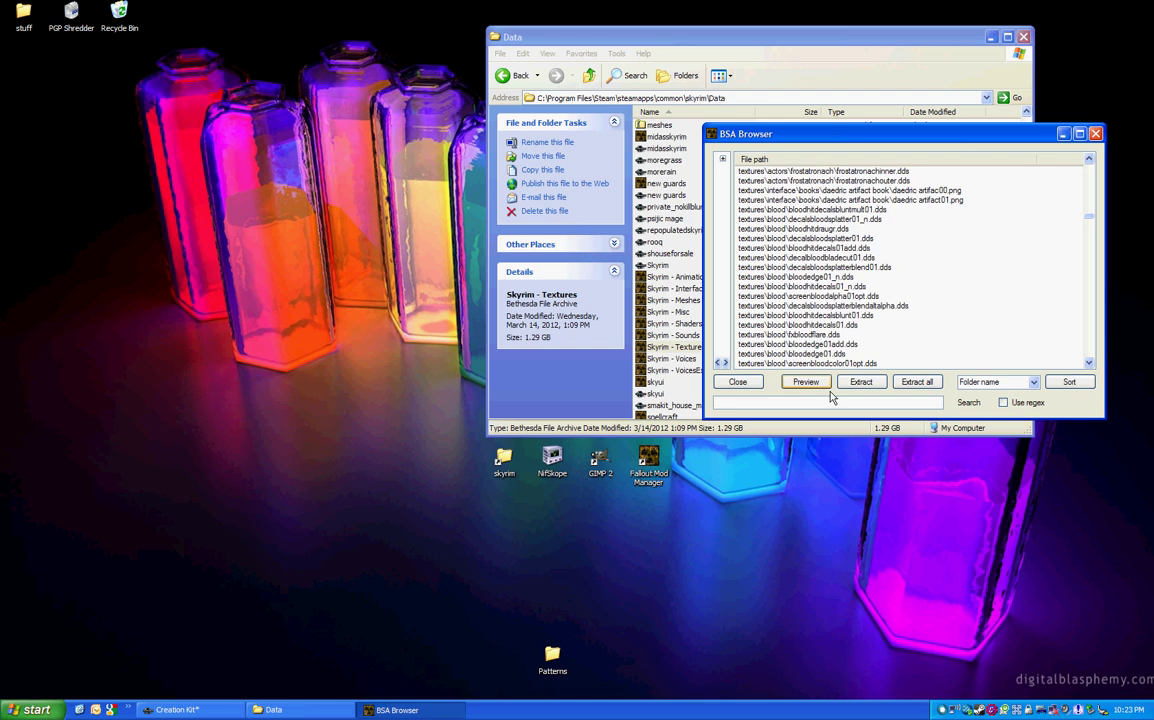
type("daedric")
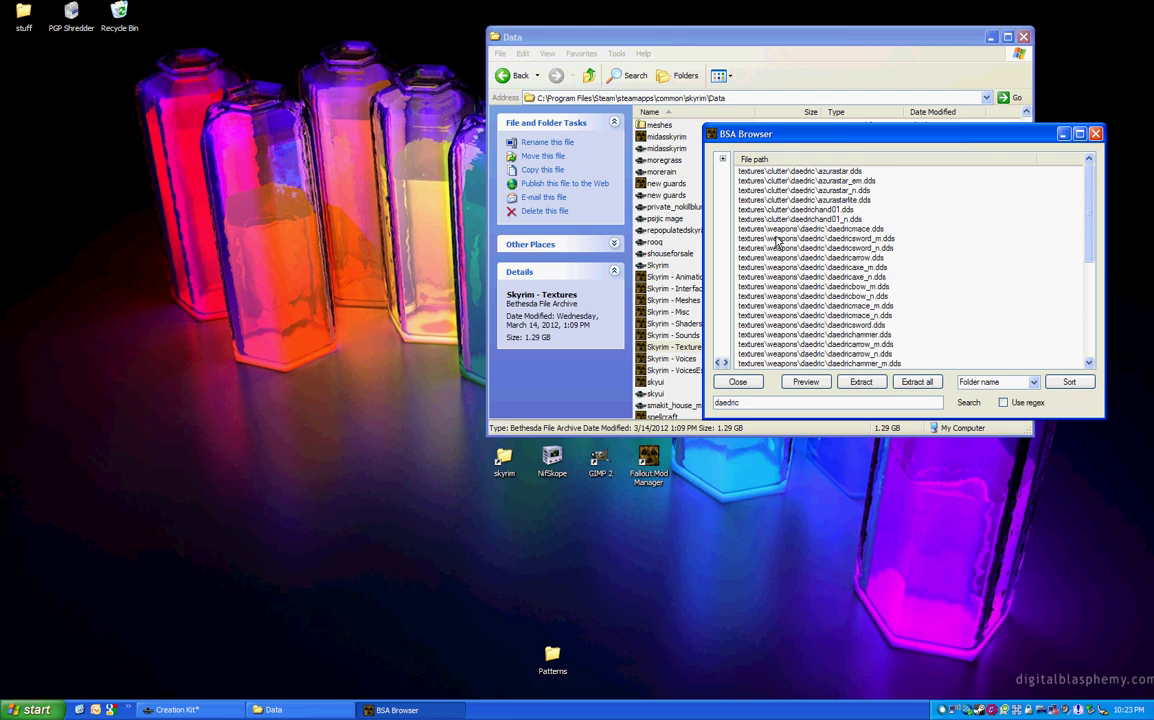
left_click(765, 182)
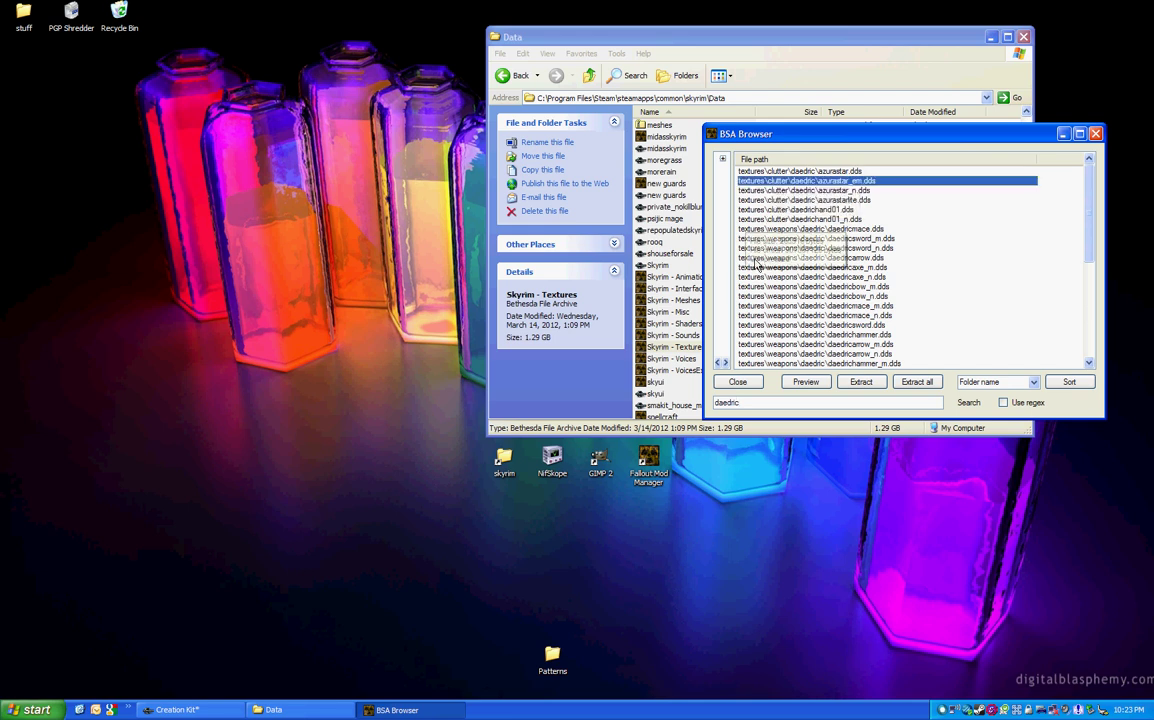
scroll(765, 235, "down", 2)
scroll(780, 210, "up", 2)
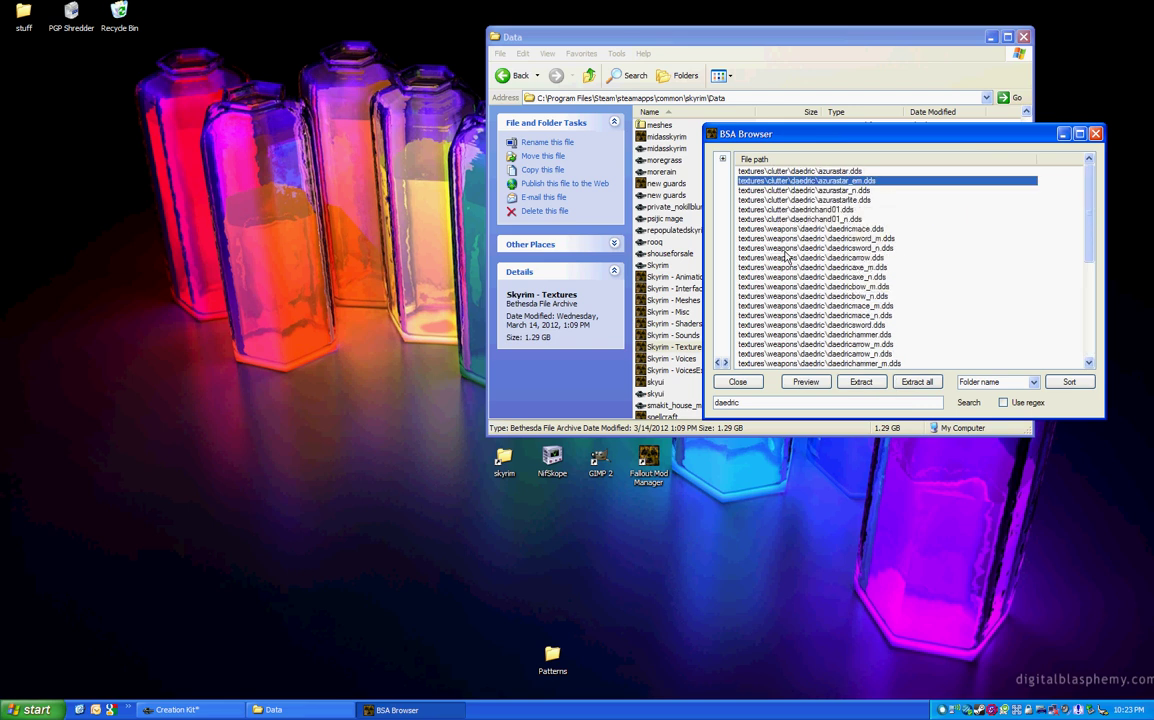
scroll(800, 270, "down", 4)
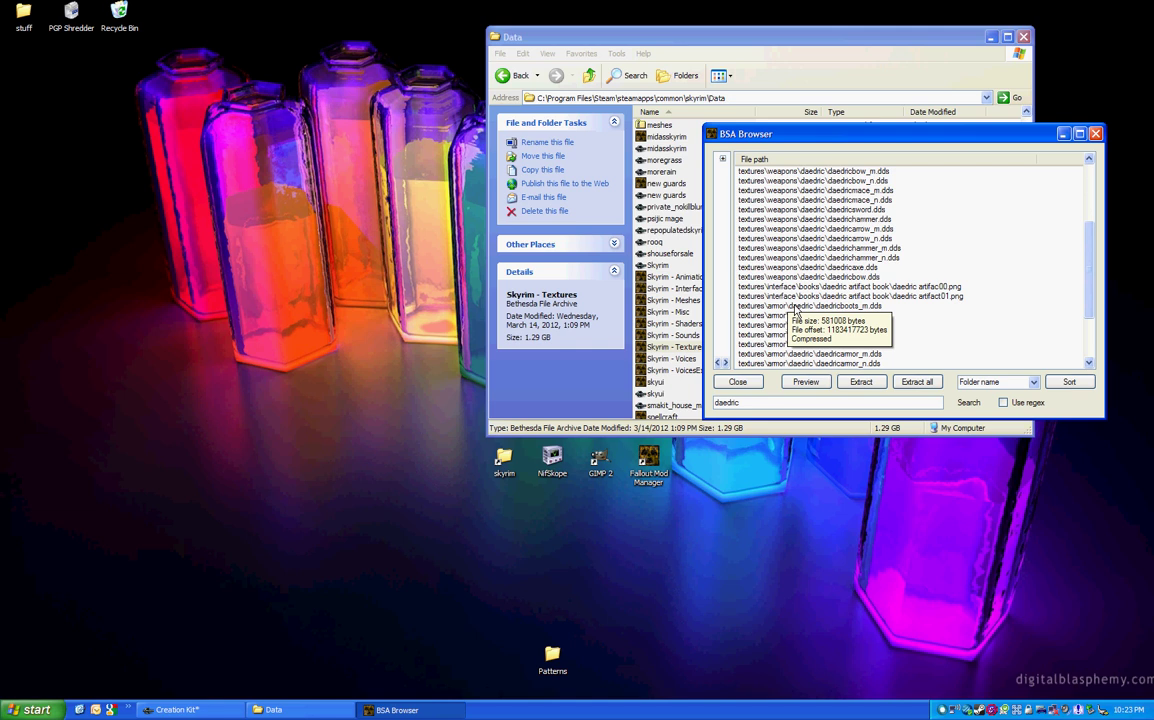
Step: Select the daedric armor texture rows, start Extract, then cancel the folder picker
left_click(795, 306)
mouse_move(800, 318)
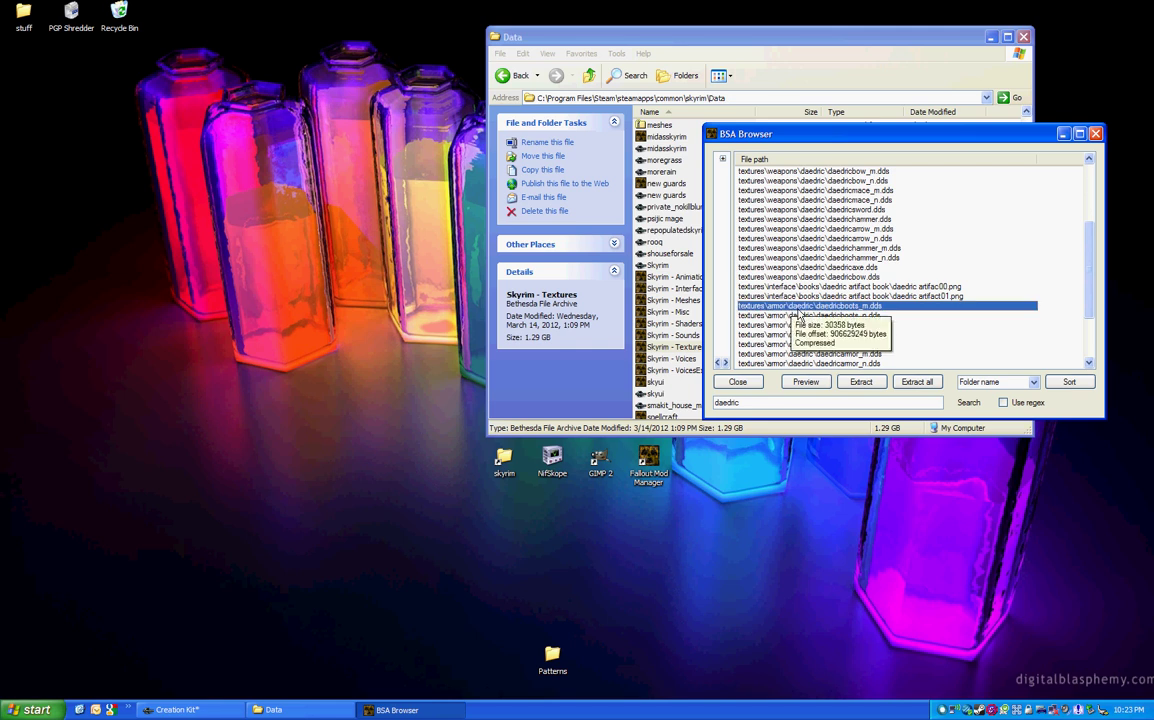
scroll(840, 295, "down", 3)
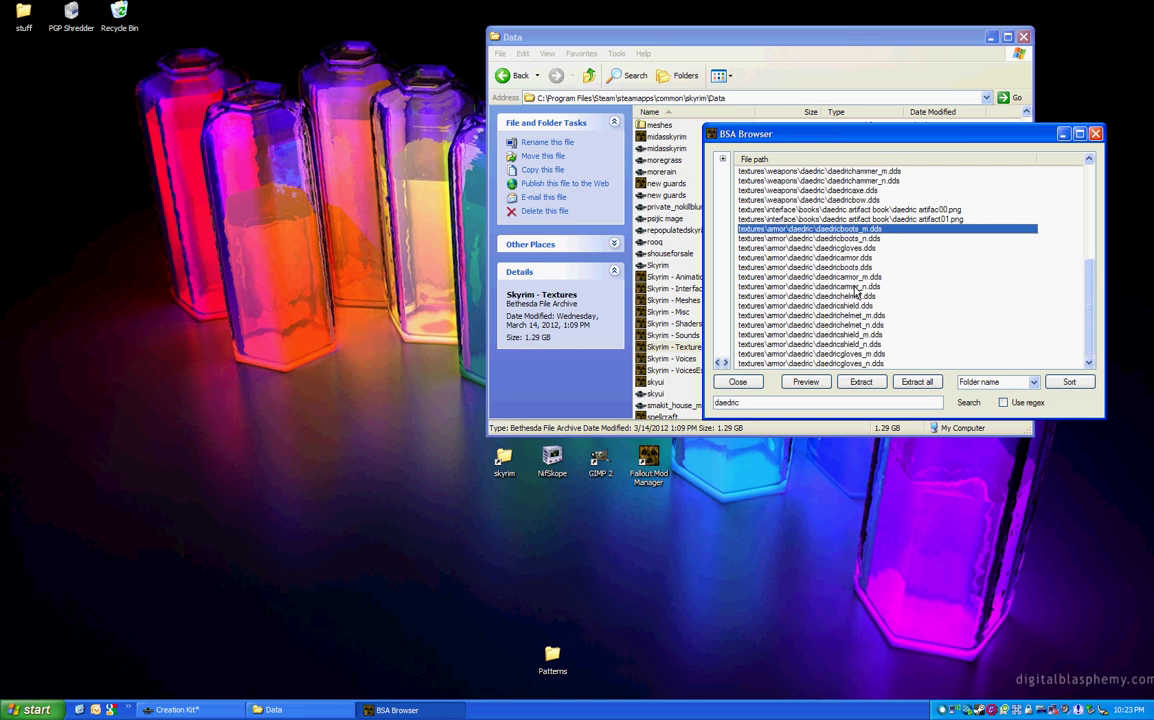
left_click(850, 362, "shift")
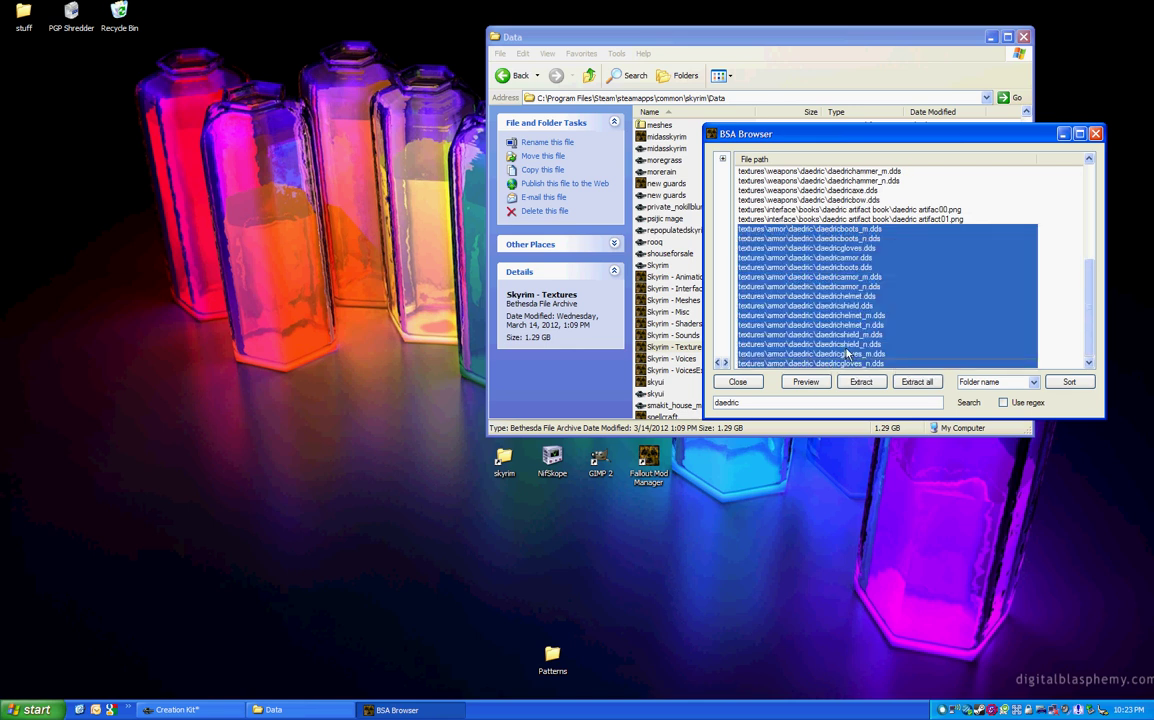
left_click(866, 388)
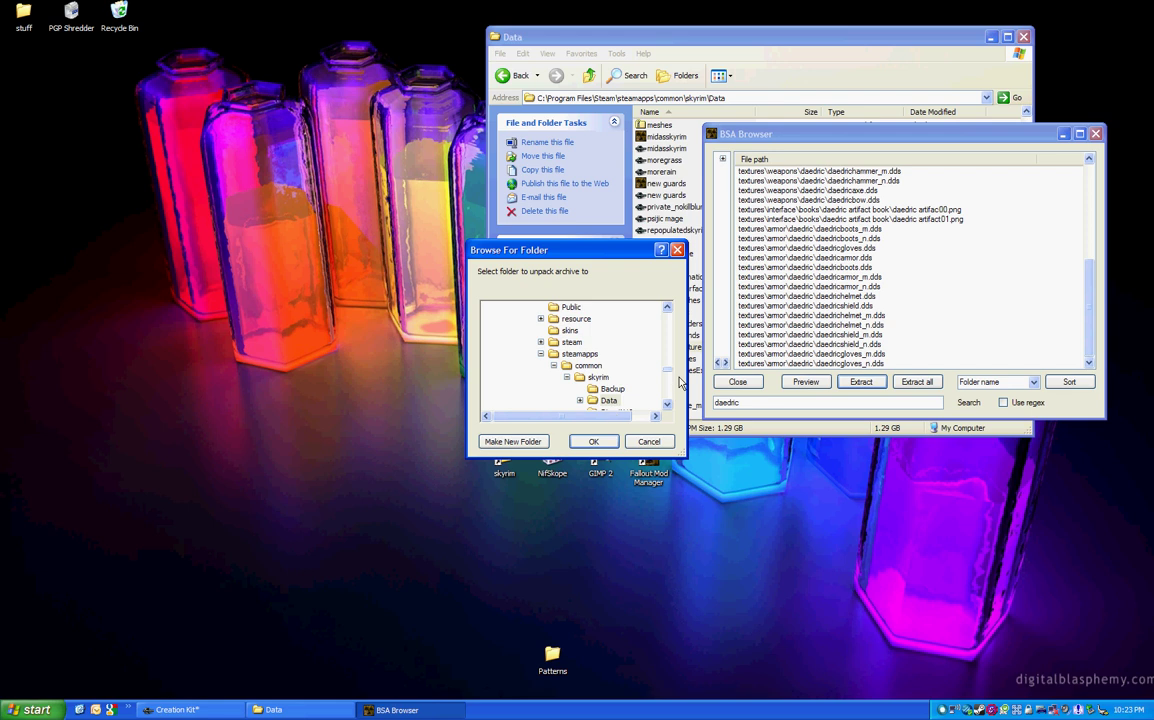
left_click_drag(668, 371, 692, 386)
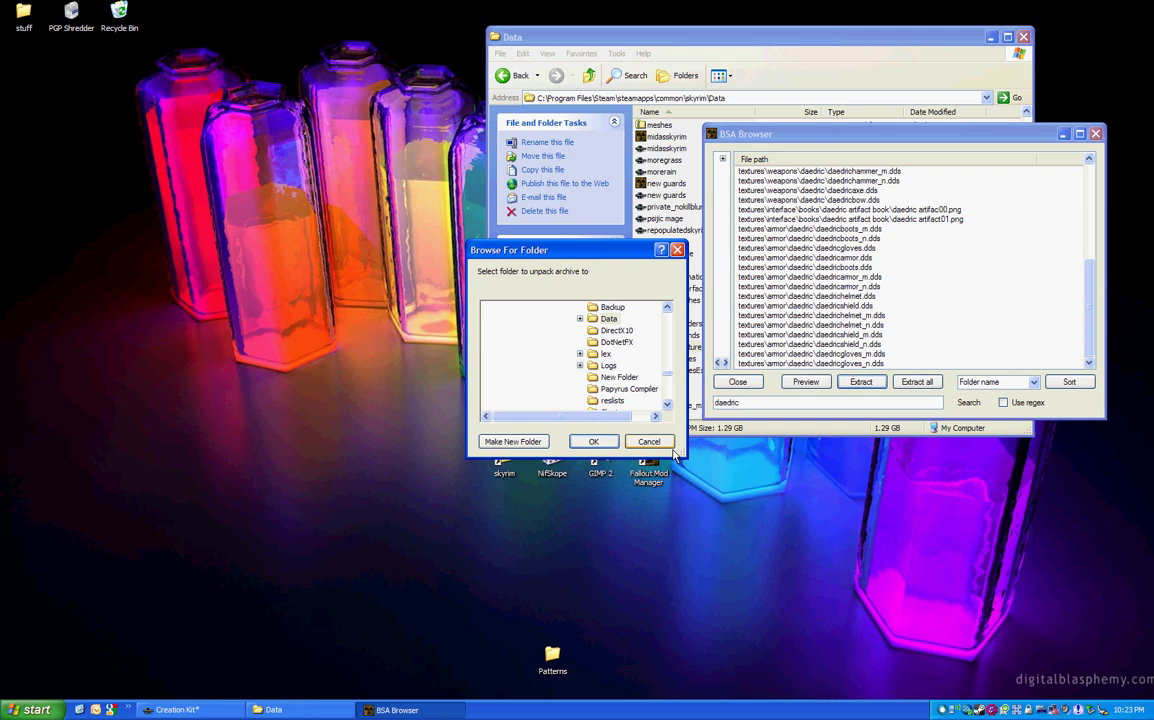
left_click(668, 445)
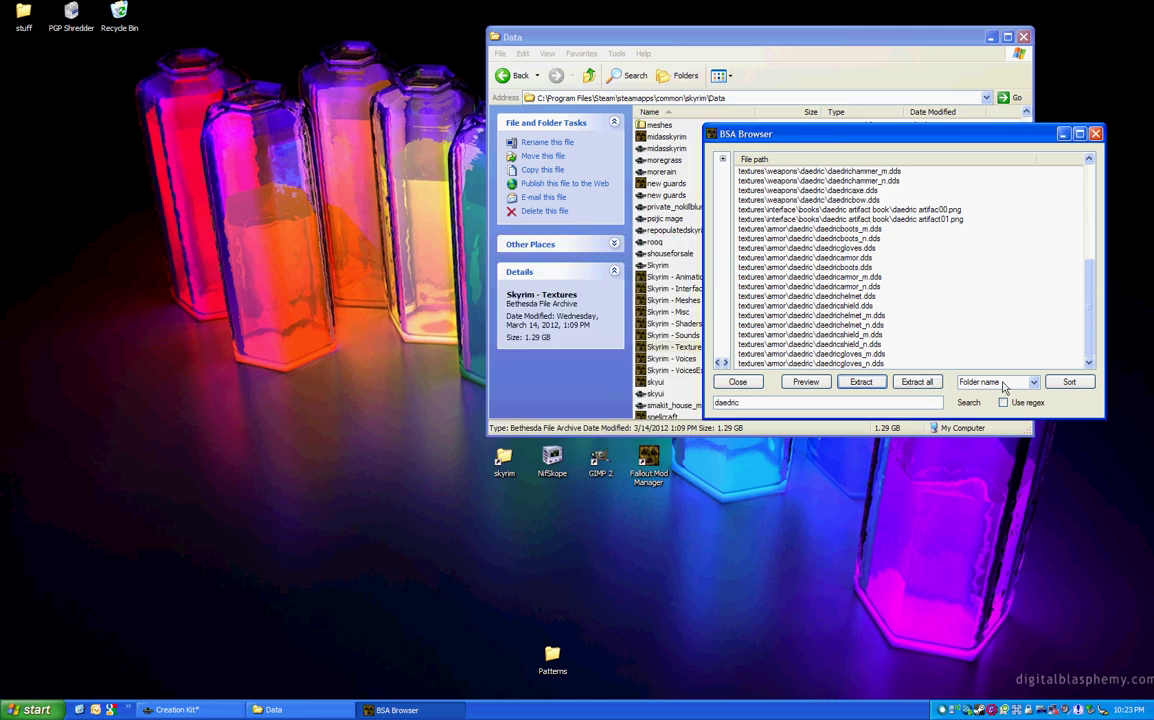
Step: Switch to the Skyrim - Meshes archive and filter it by 'daedric', fixing the misspelling
left_click(1096, 133)
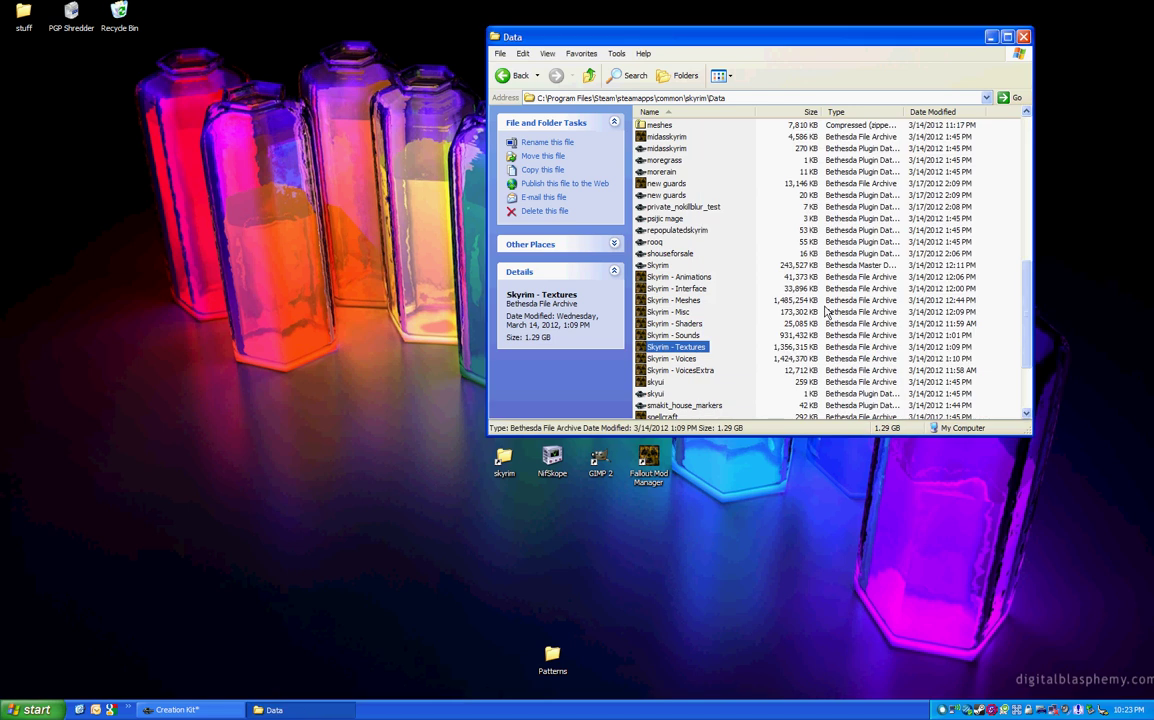
left_click(688, 301)
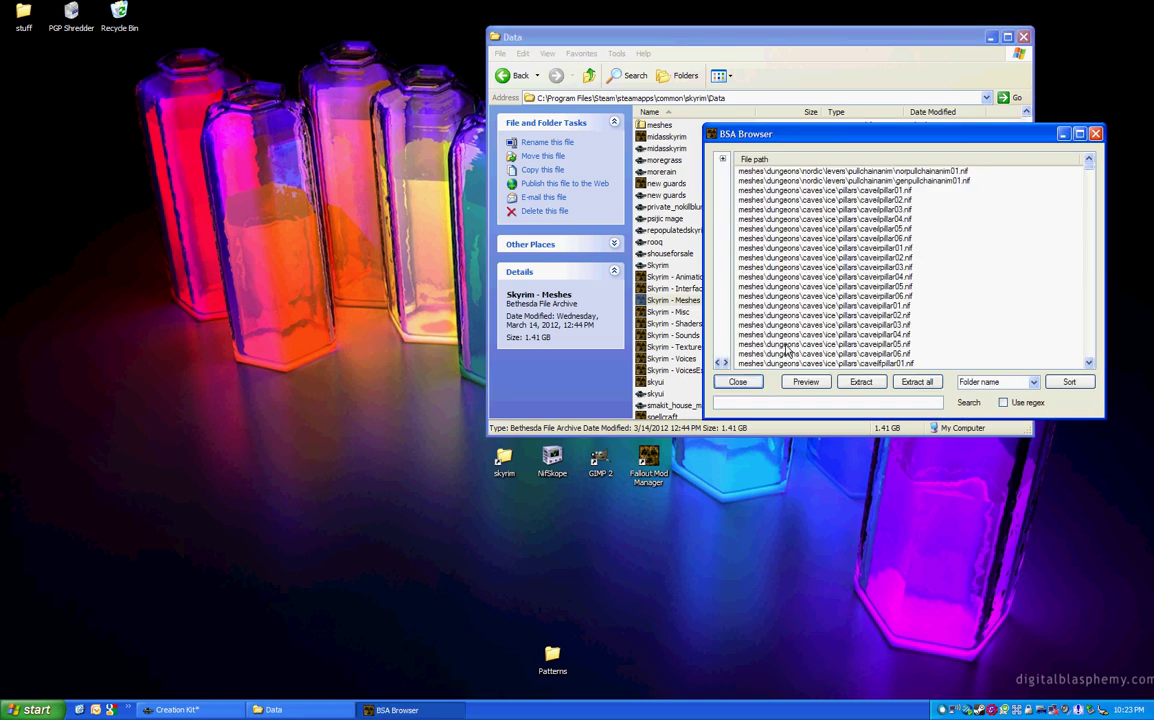
left_click(793, 403)
type("daeddric")
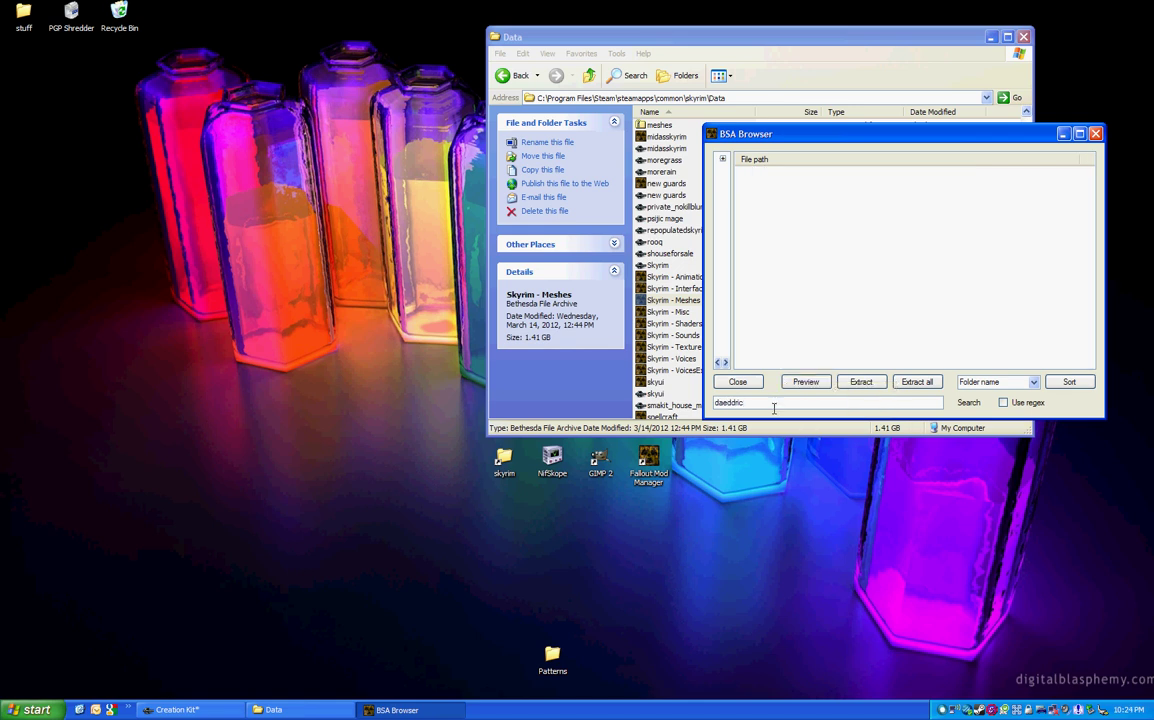
key("ctrl+a")
type("daedric")
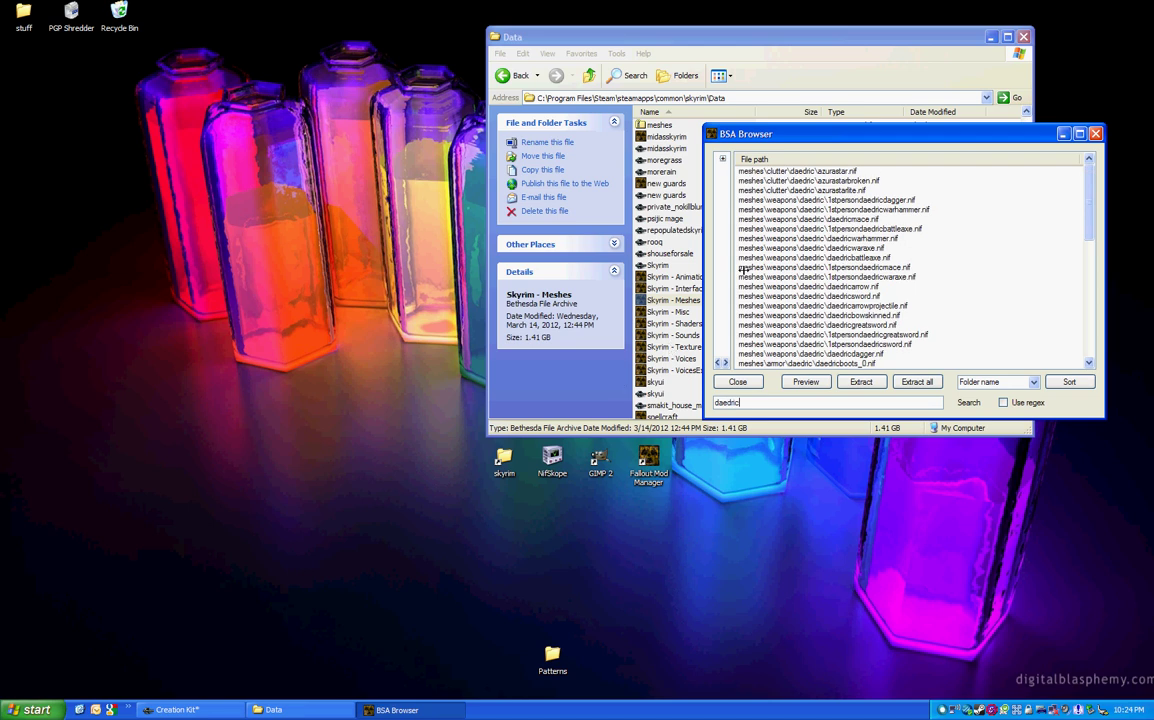
Step: Select the run of meshes\armor\daedric .nif files and extract them, bringing up Browse For Folder
scroll(790, 240, "down", 2)
key("Home")
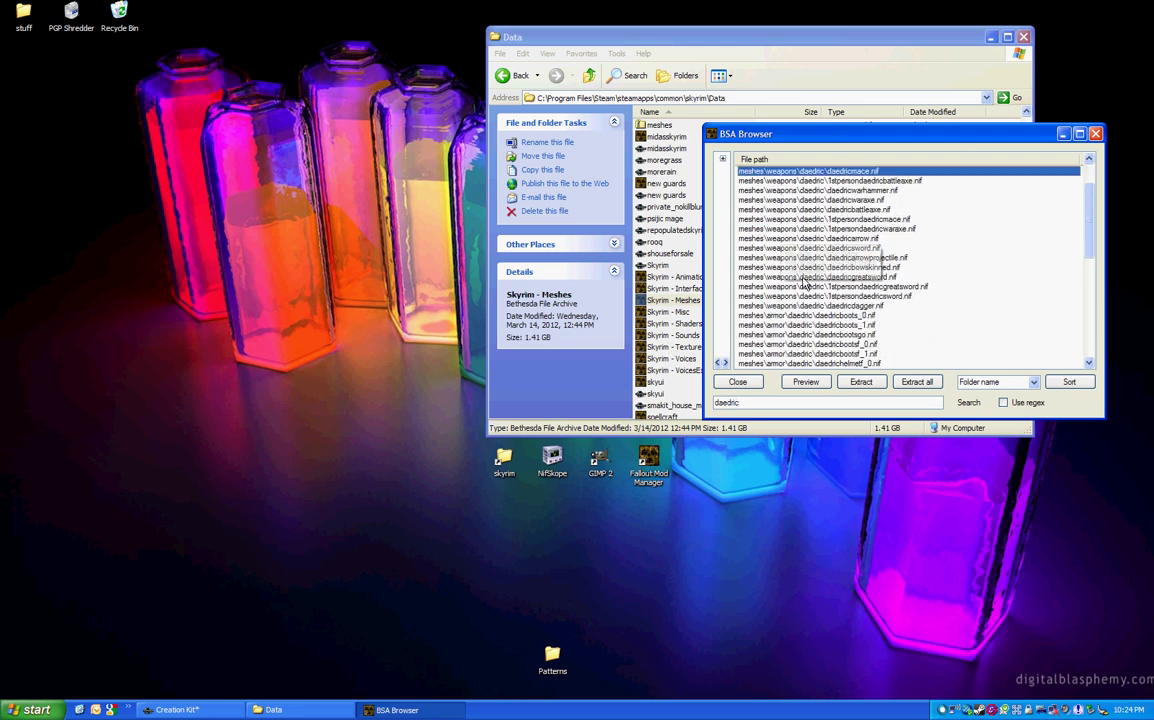
left_click(812, 325)
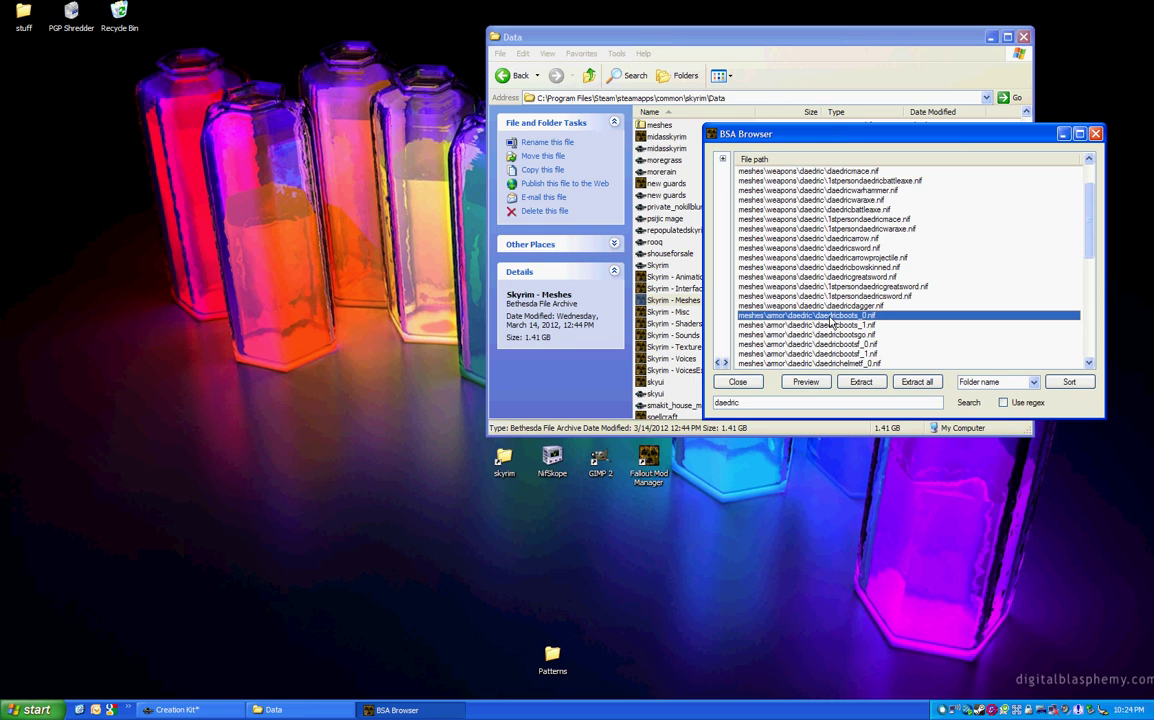
scroll(815, 333, "down", 8)
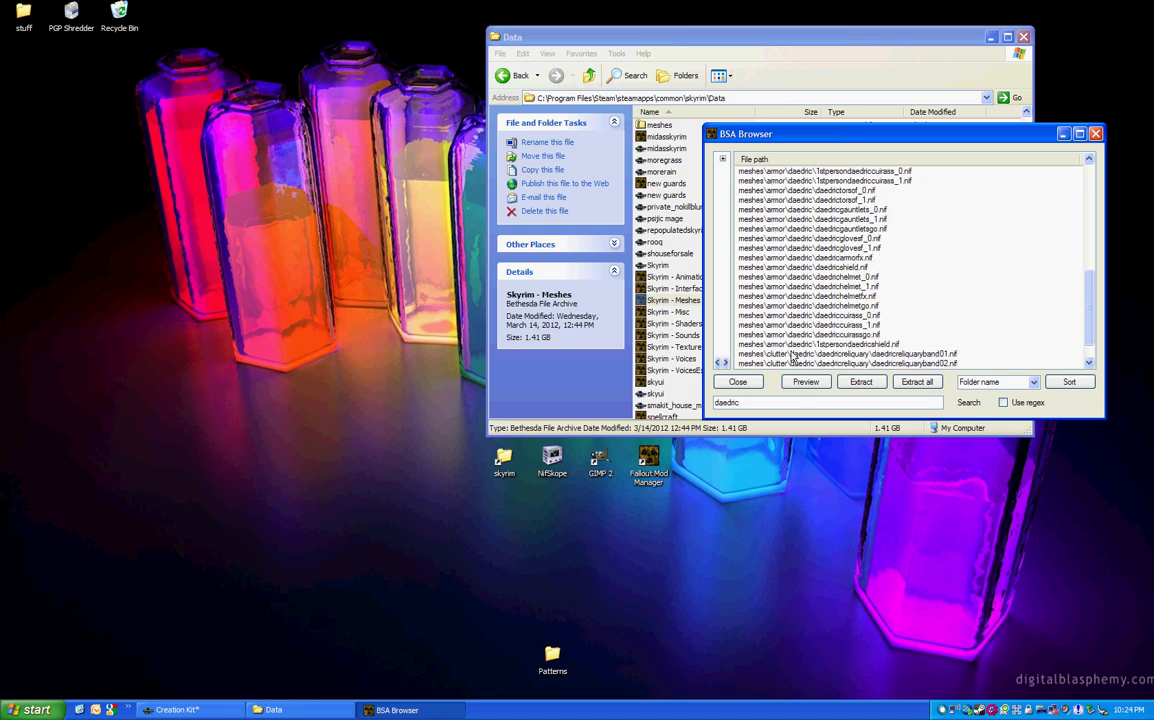
left_click(781, 357, "shift")
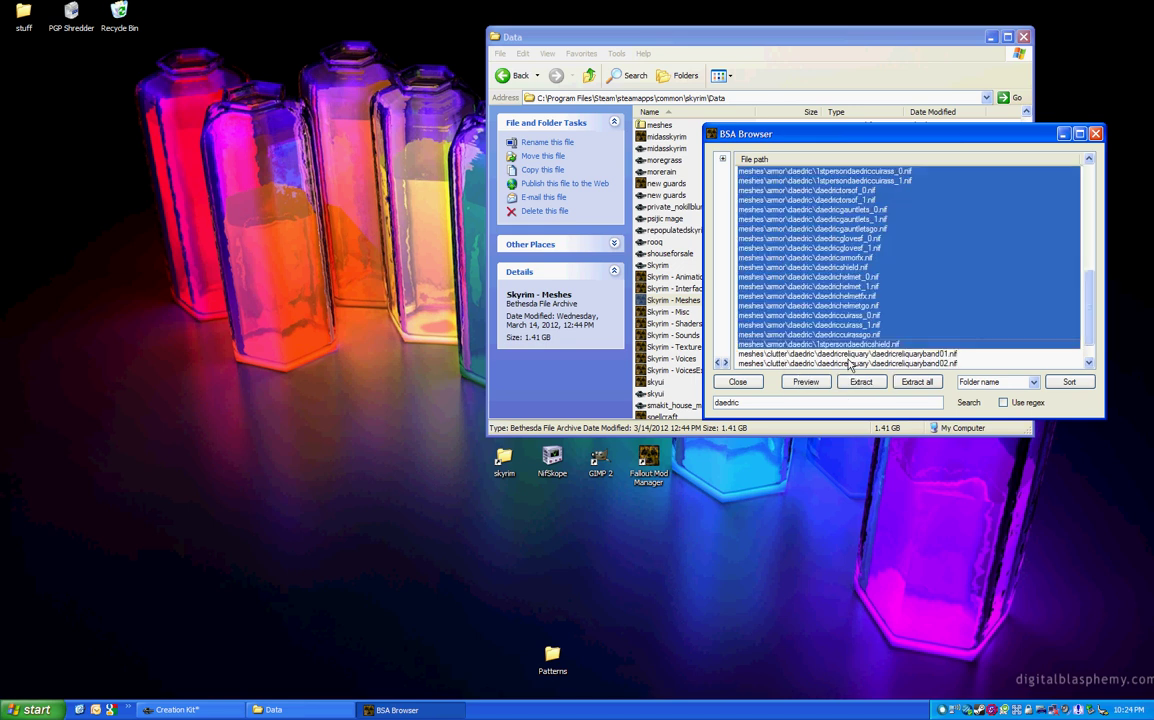
left_click(779, 354)
left_click(861, 382)
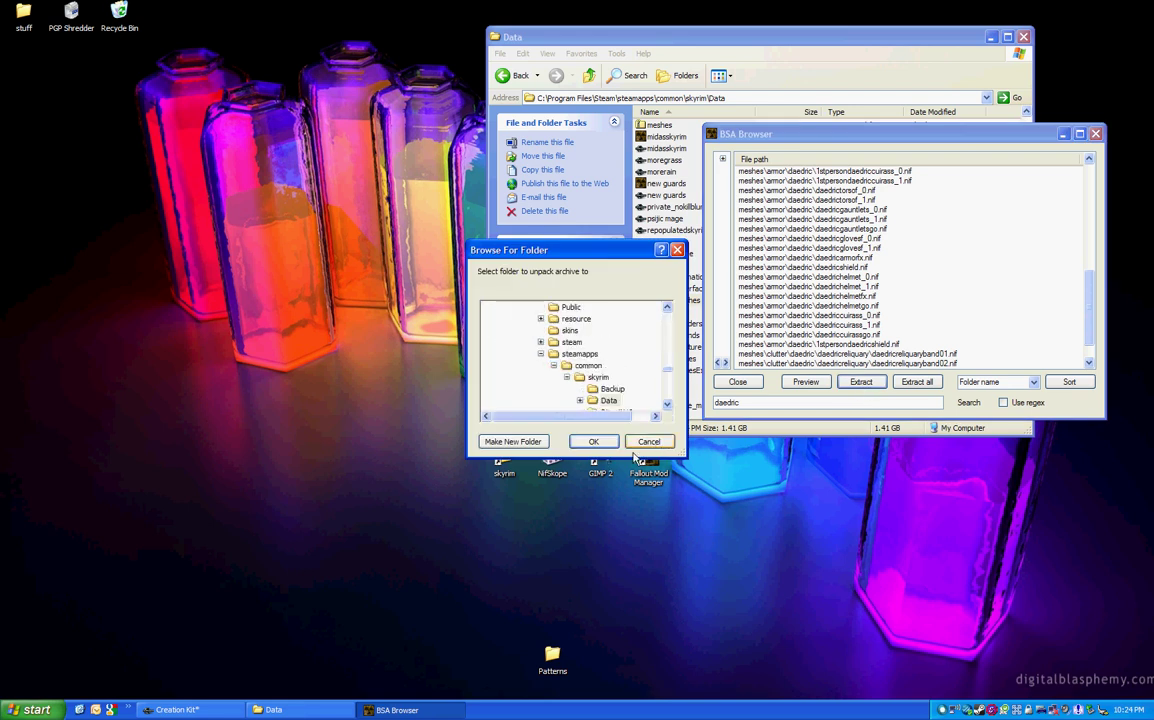
Step: Cancel the extraction, close BSA Browser, rearrange the Data window, and return to the skyrim folder
left_click(650, 442)
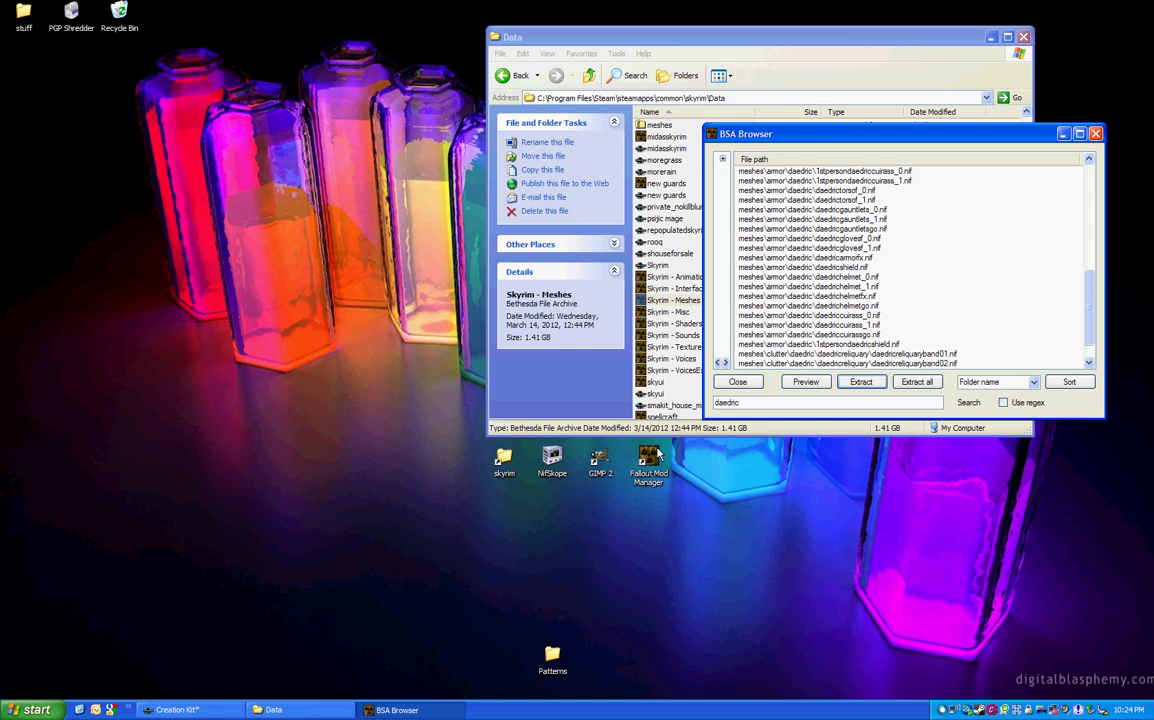
left_click(1096, 133)
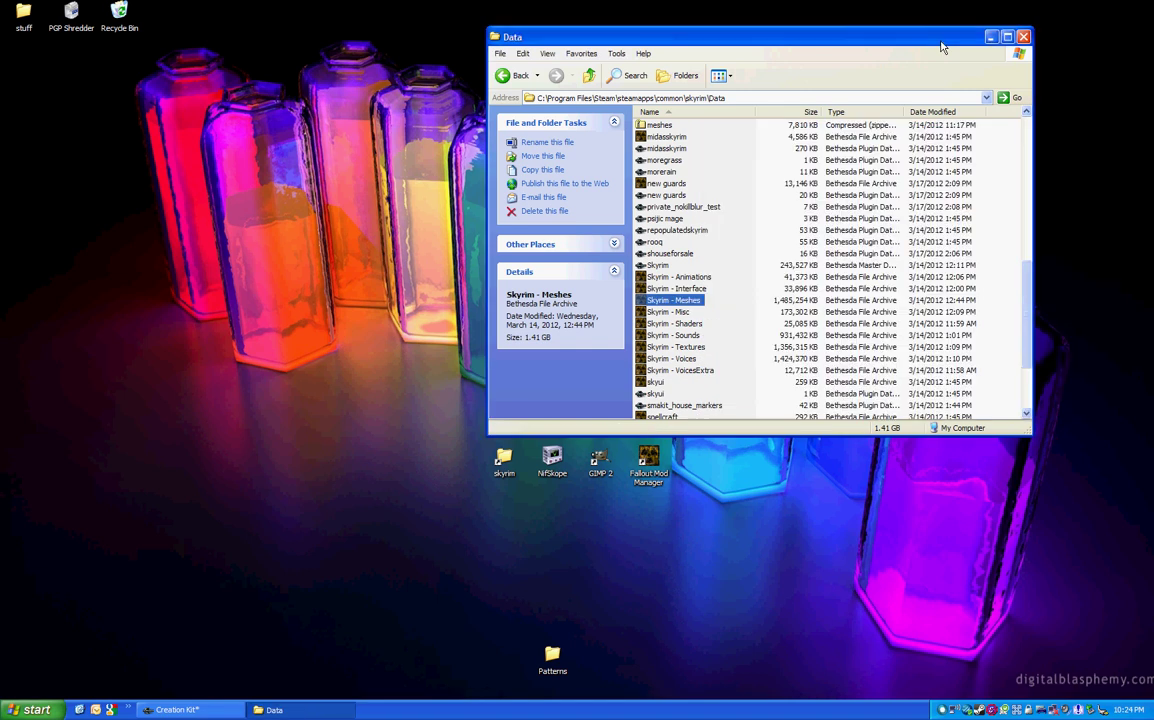
left_click_drag(906, 40, 728, 12)
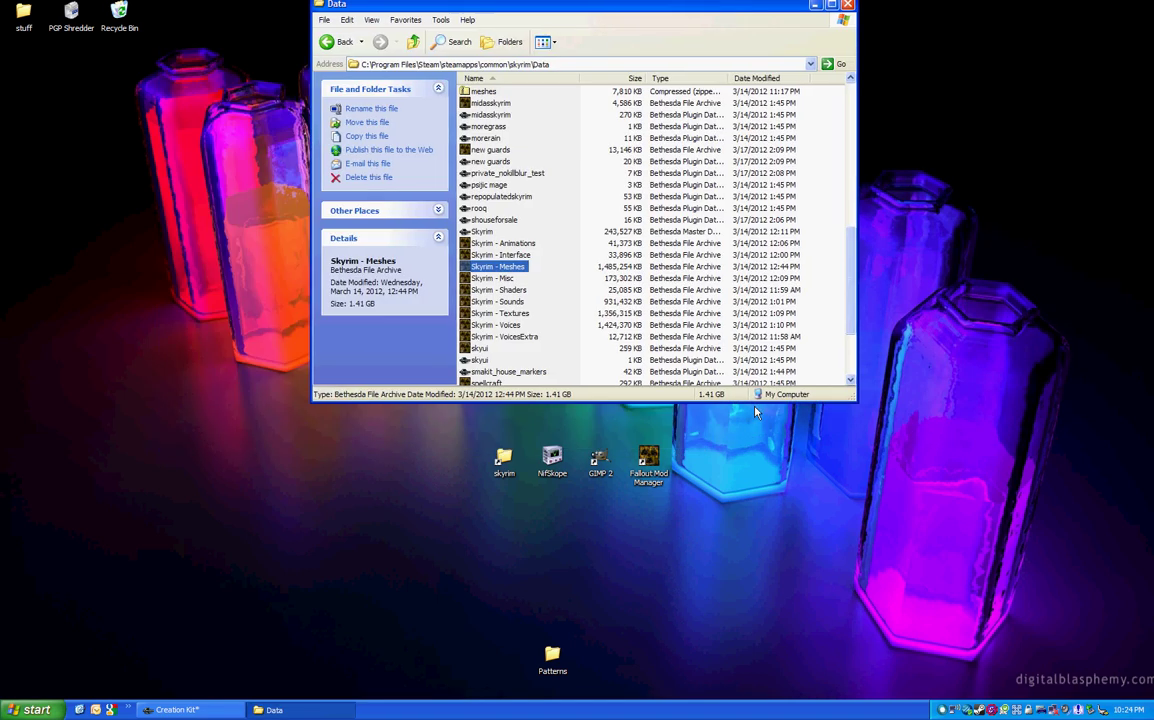
left_click_drag(648, 460, 1128, 30)
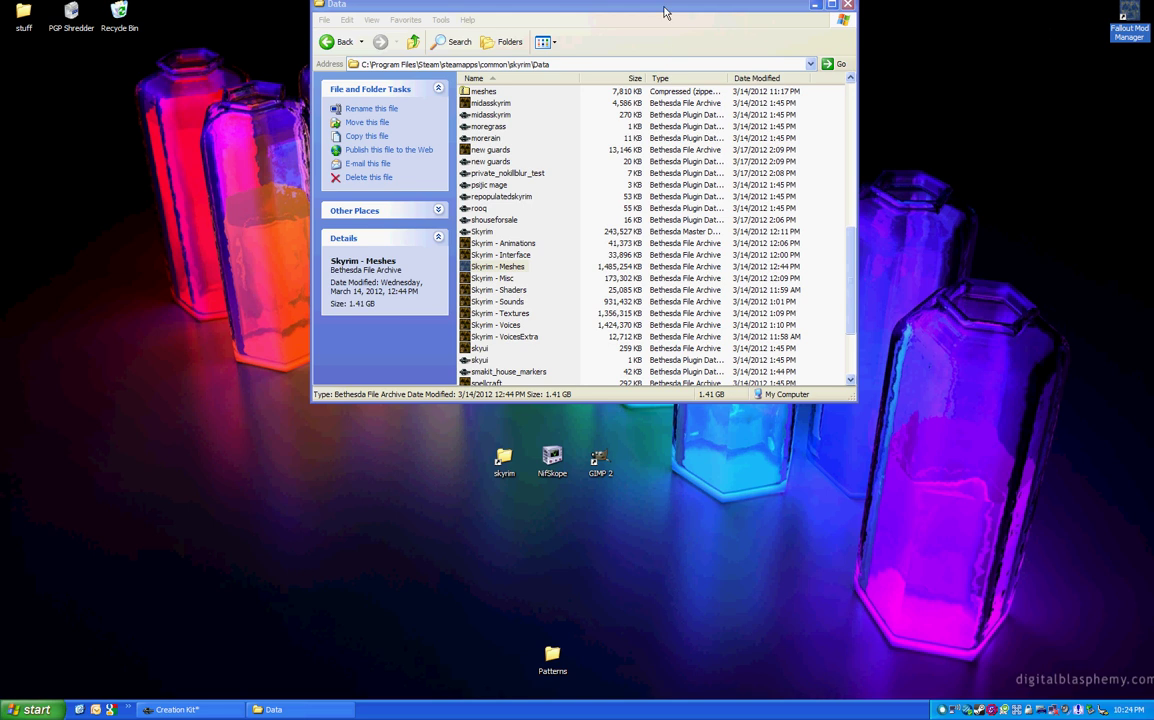
left_click_drag(662, 15, 867, 135)
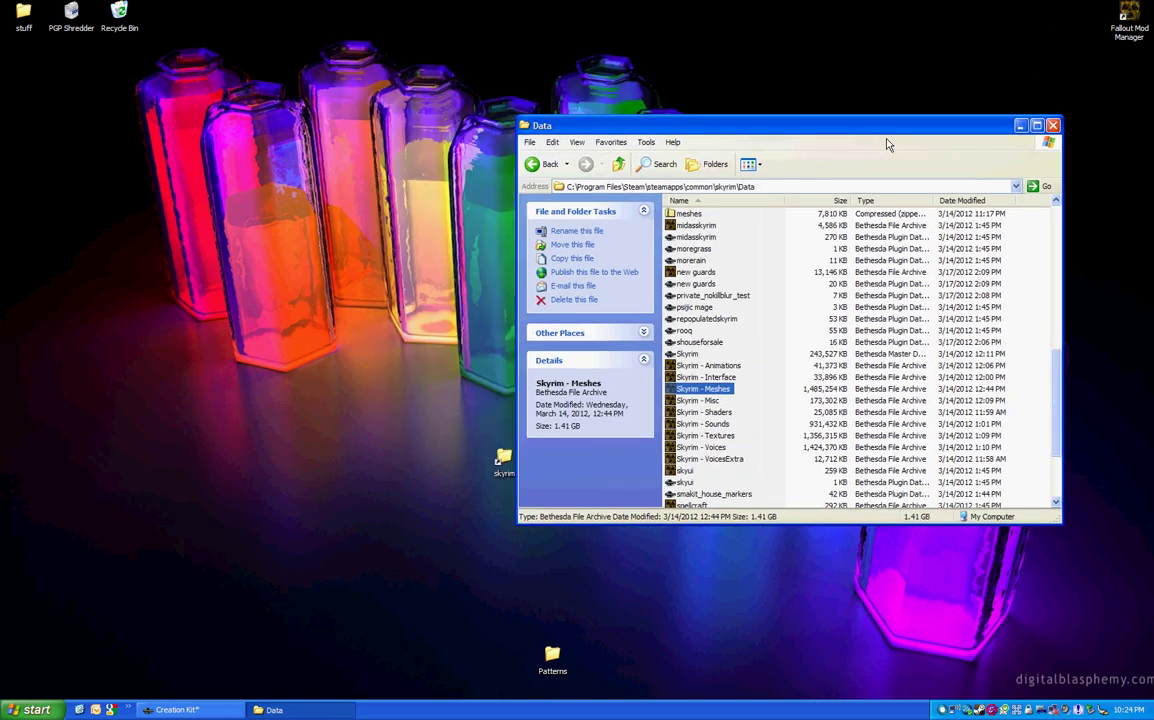
left_click(552, 166)
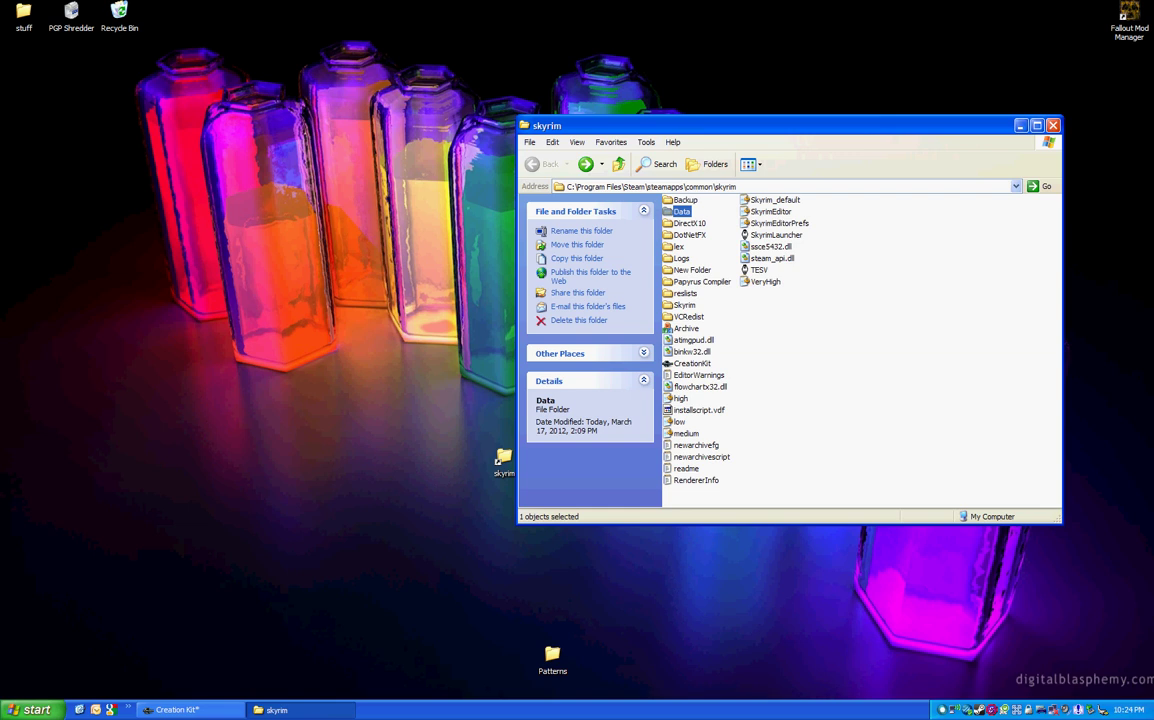
left_click(33, 709)
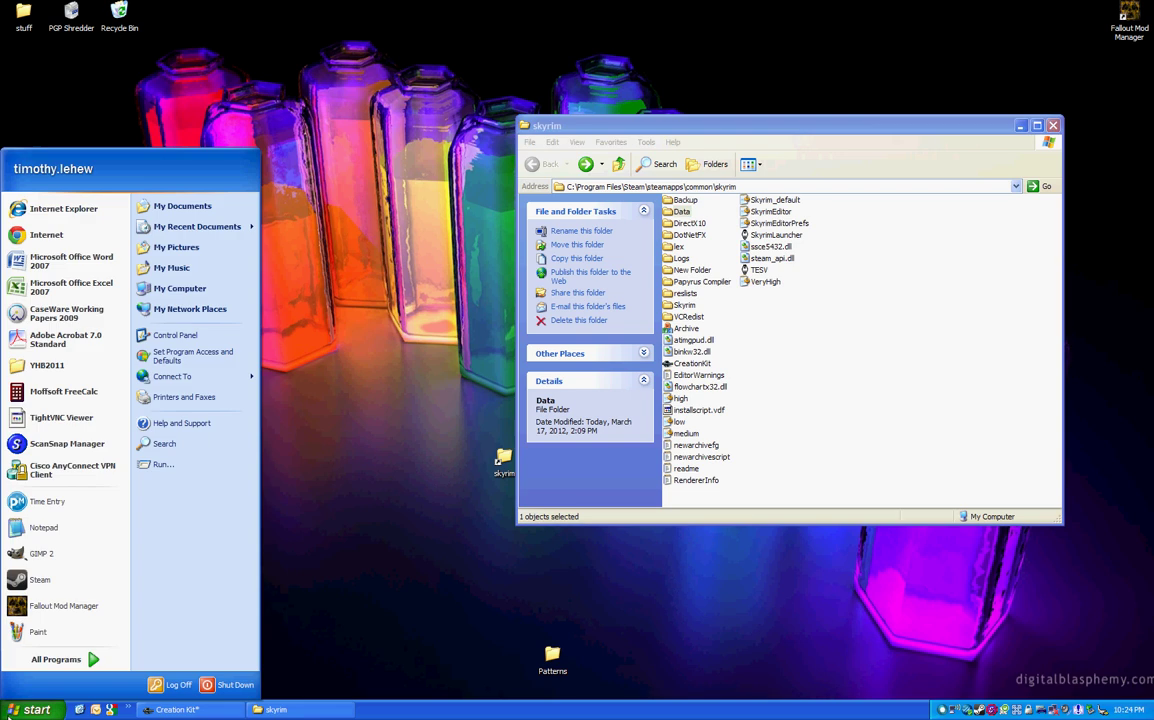
left_click(52, 659)
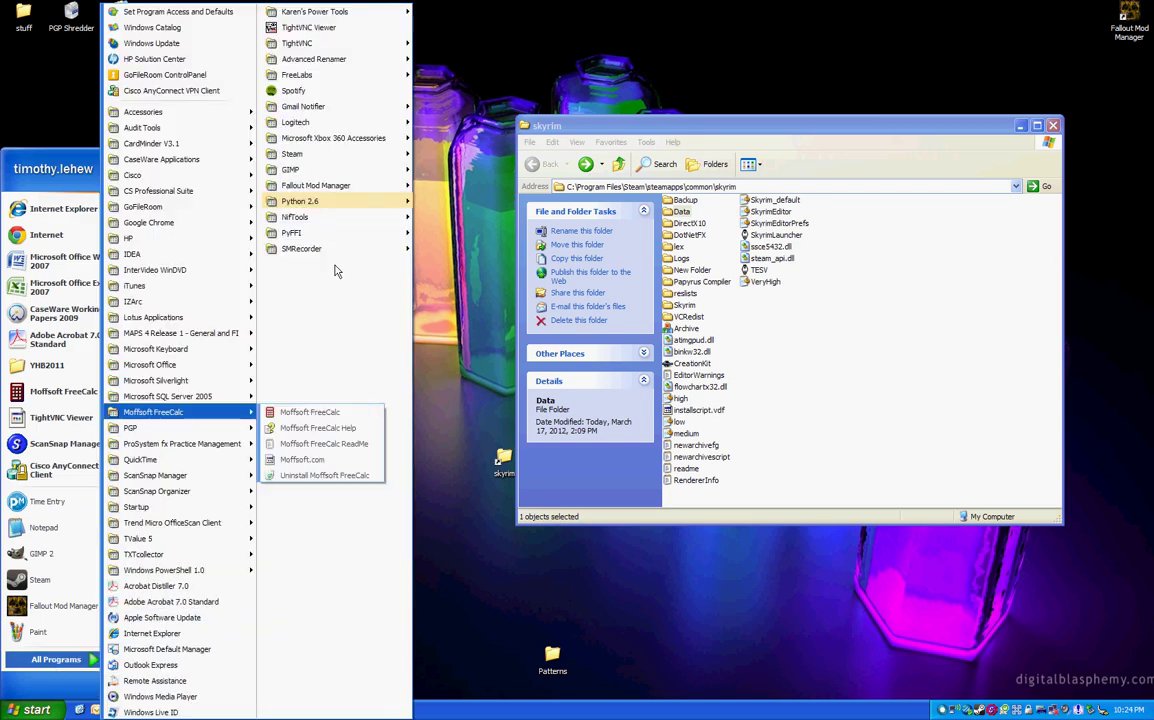
mouse_move(354, 238)
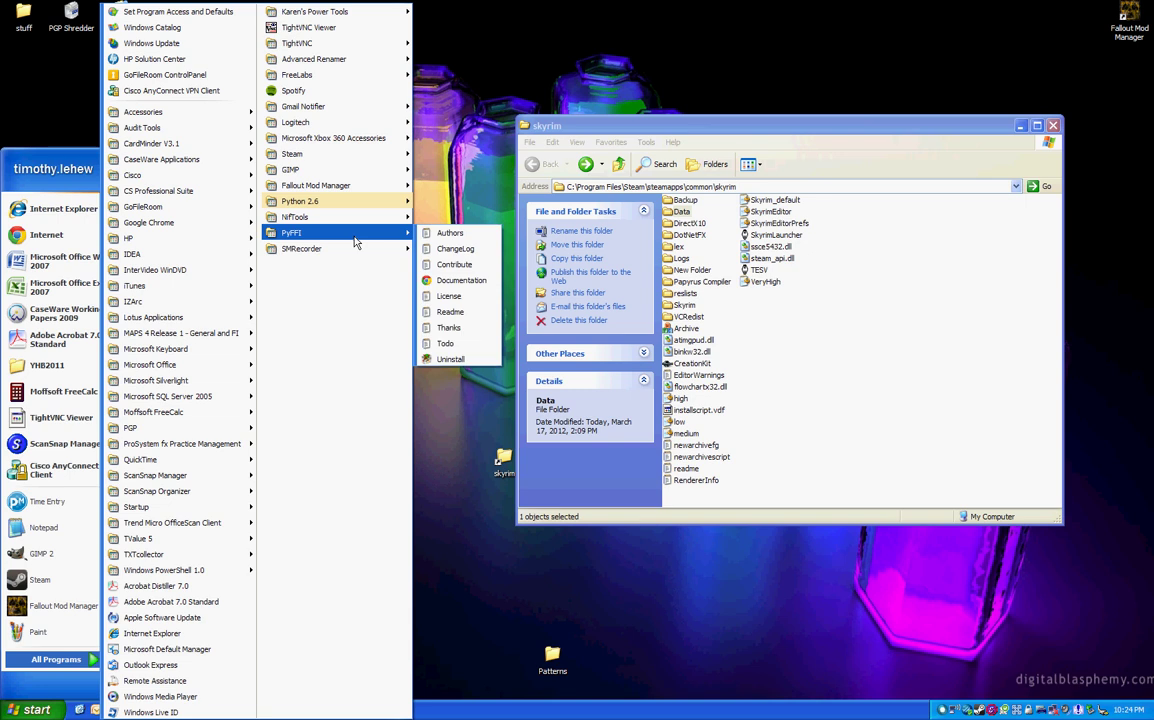
left_click(587, 41)
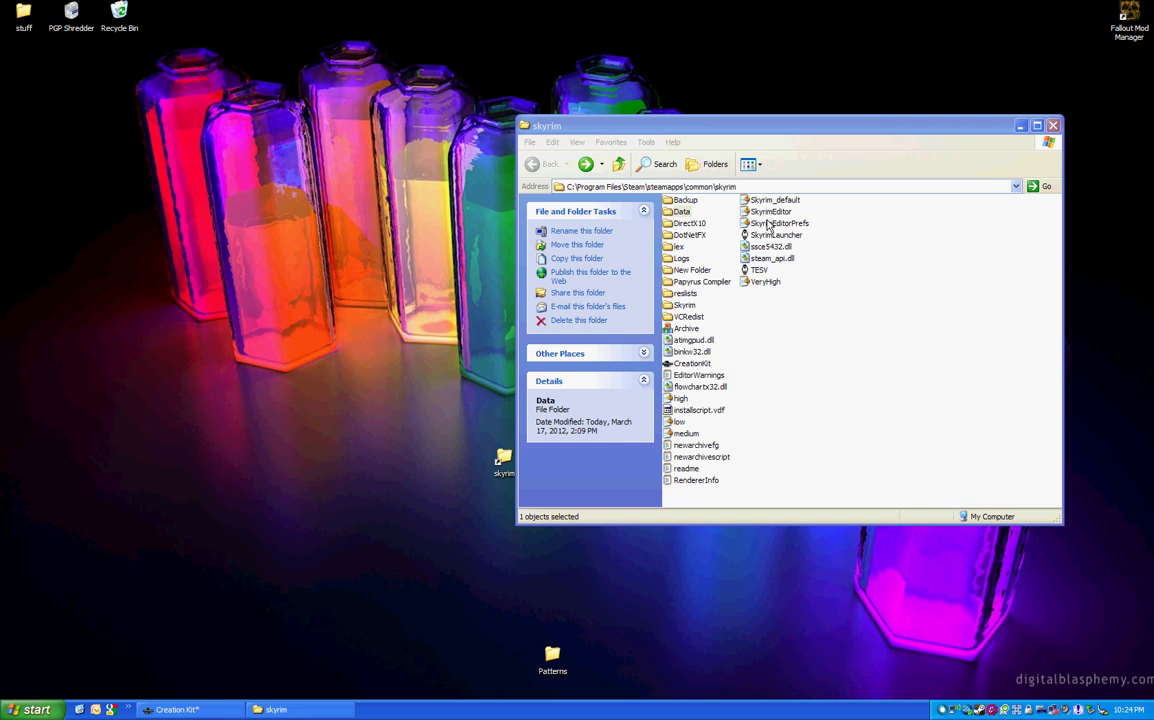
Step: Navigate from the skyrim folder into Data\textures\armor\daedric
left_click(683, 212)
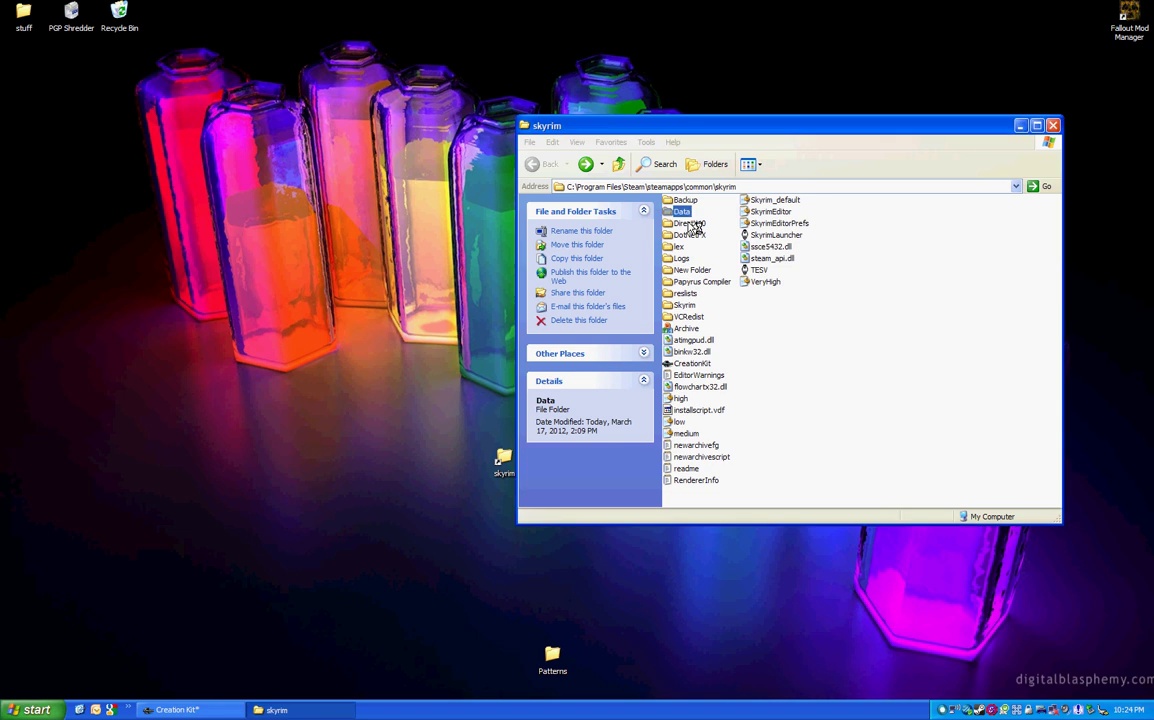
key("Return")
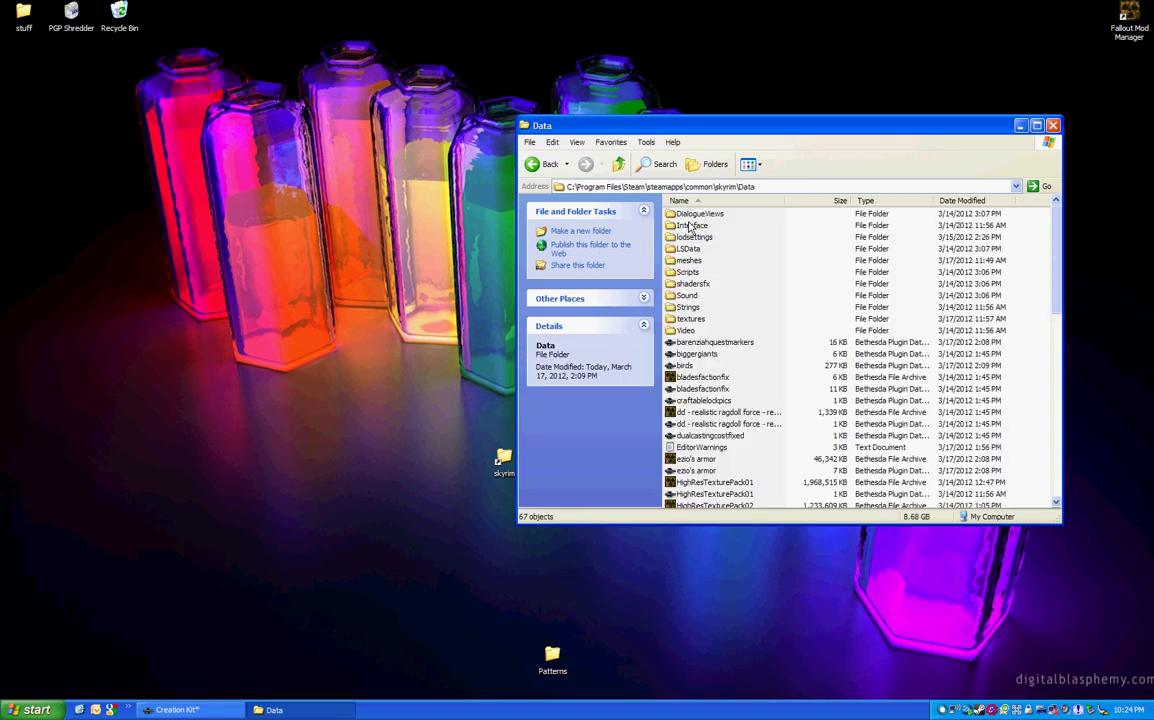
left_click(706, 319)
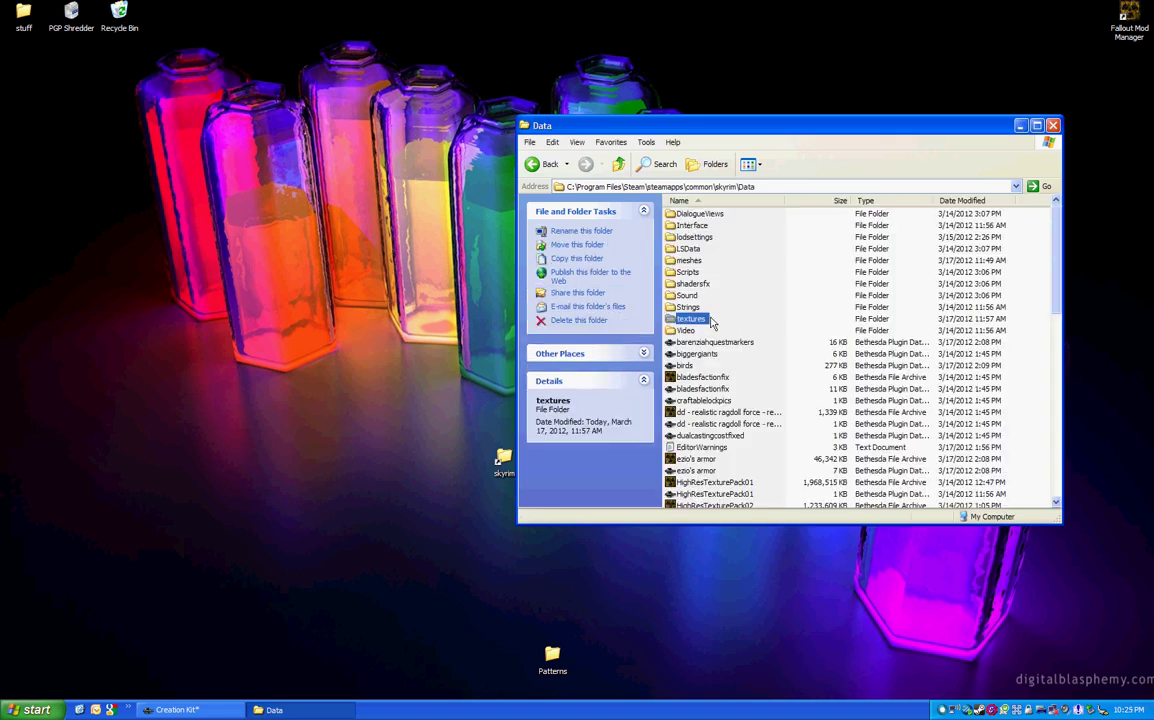
left_click(700, 261)
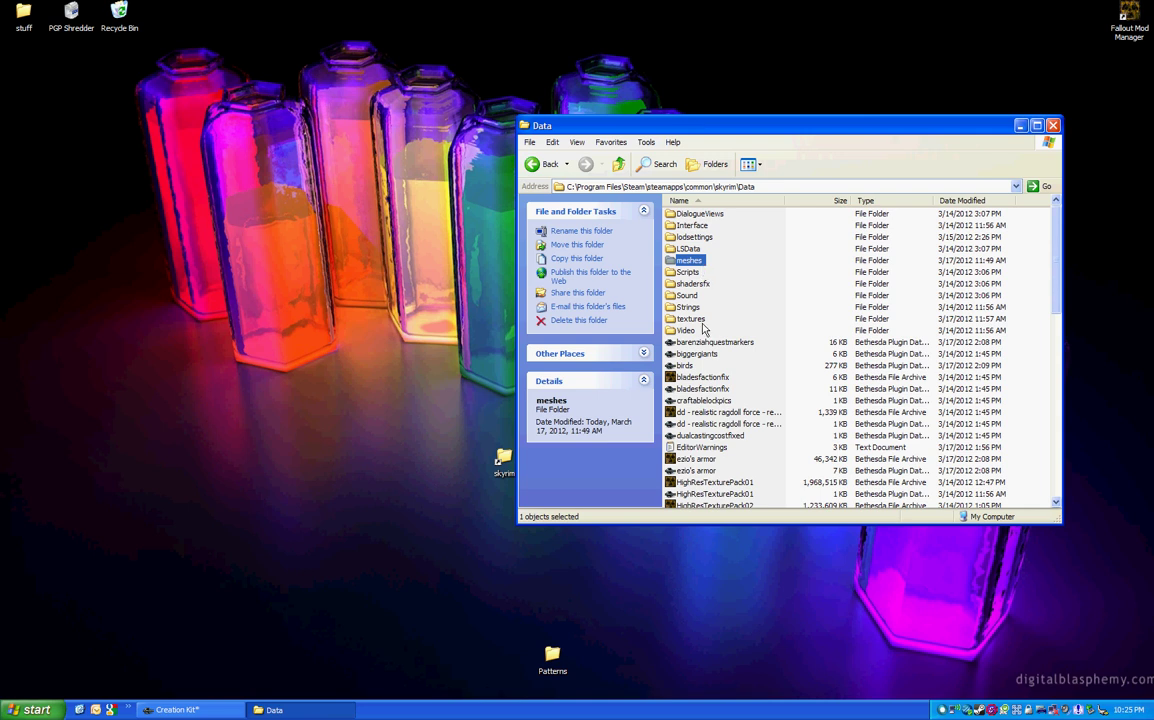
double_click(688, 330)
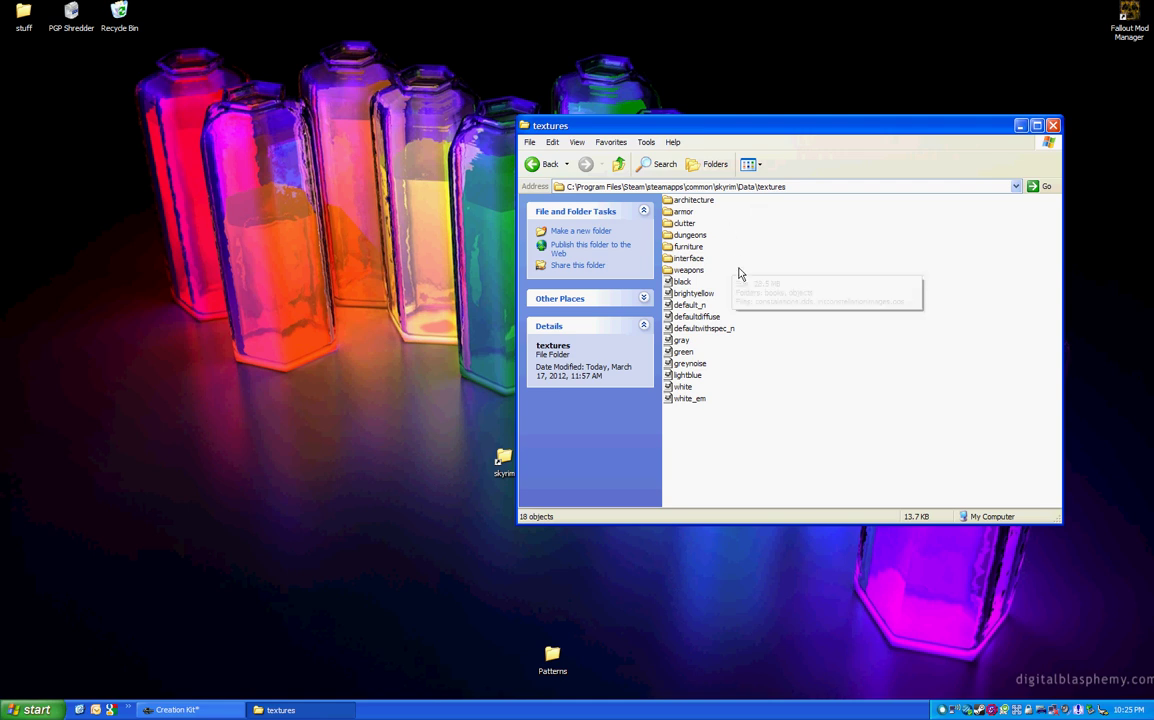
double_click(683, 212)
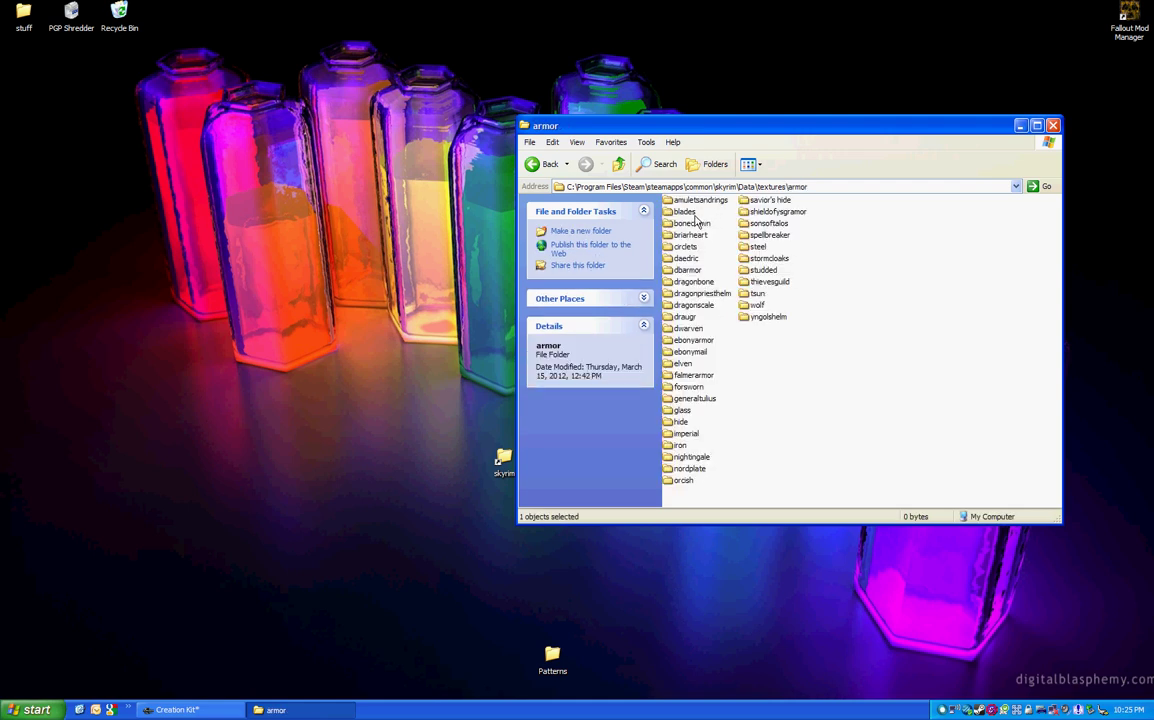
left_click(694, 262)
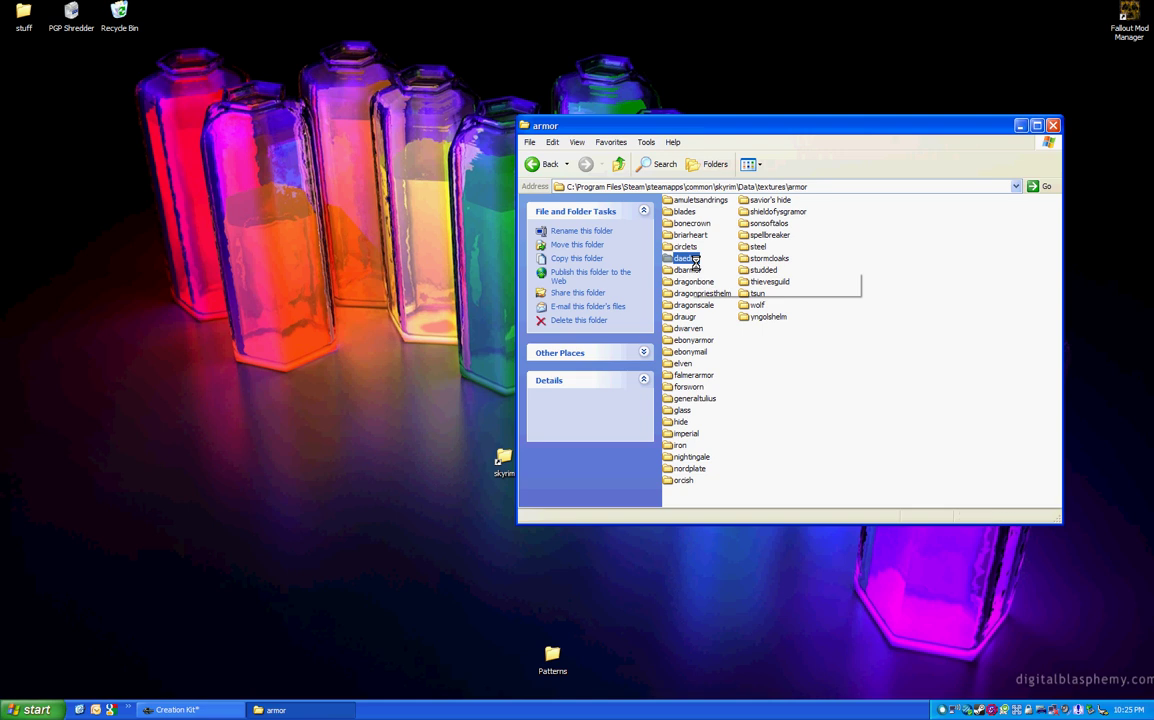
double_click(701, 260)
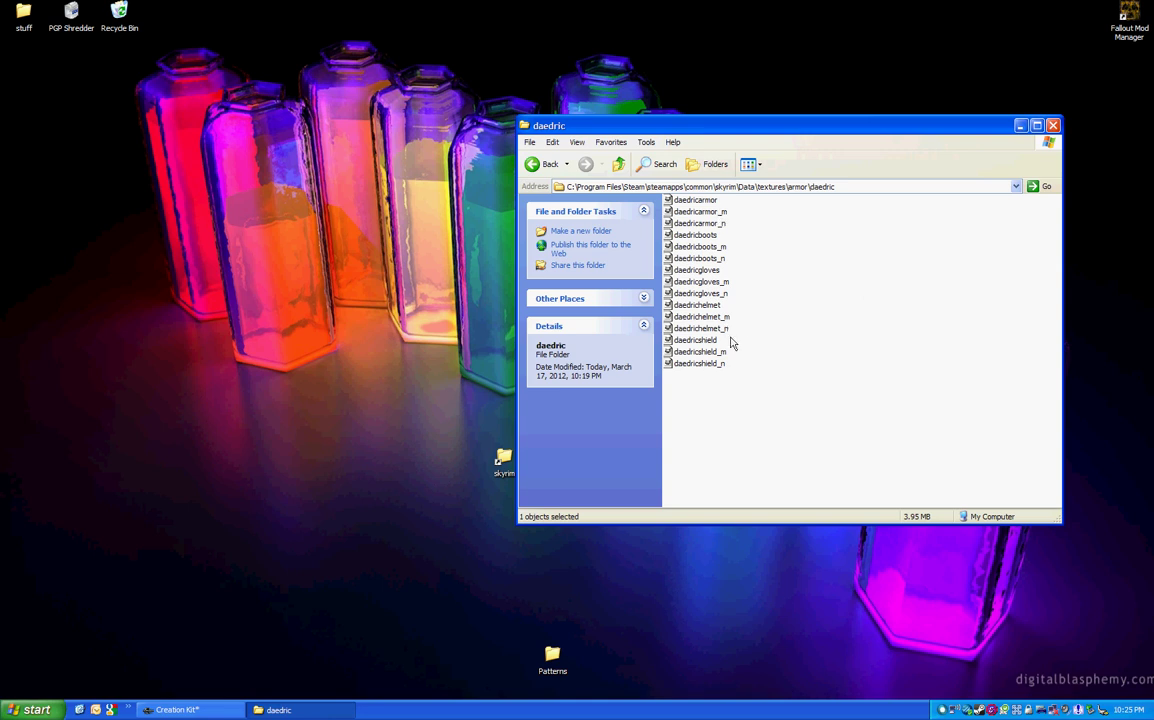
Step: Duplicate the daedricarmor texture and rename the copy to 000daedricarmor
left_click(712, 200)
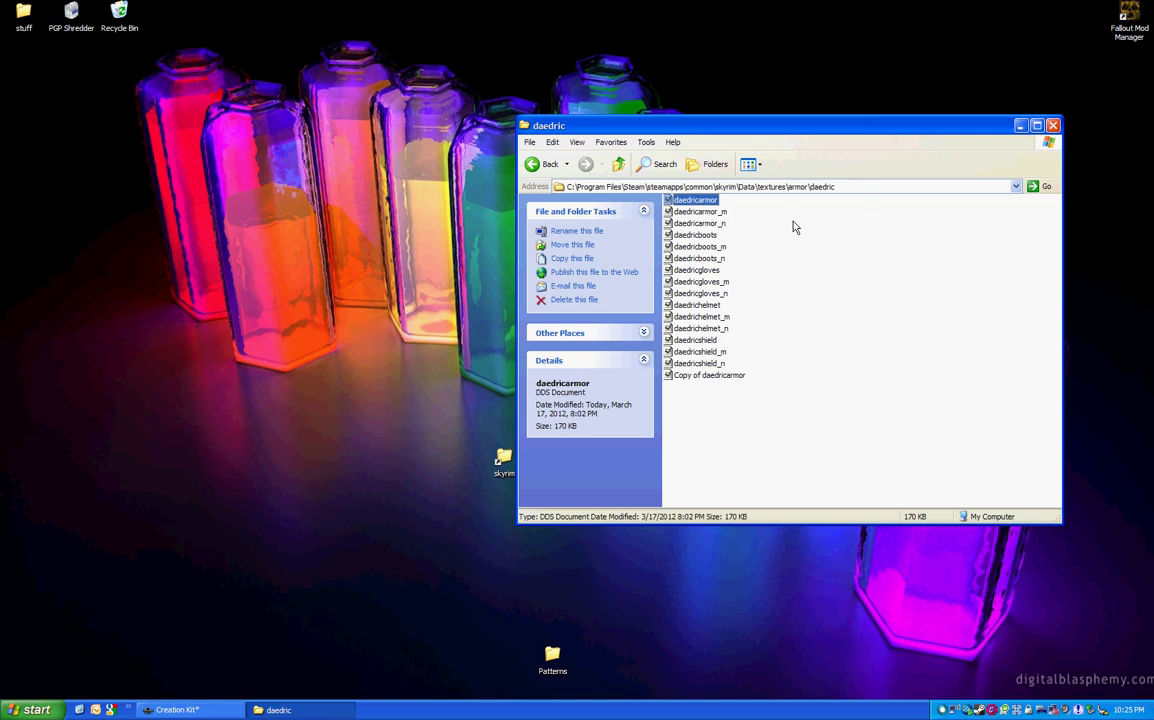
left_click(719, 377)
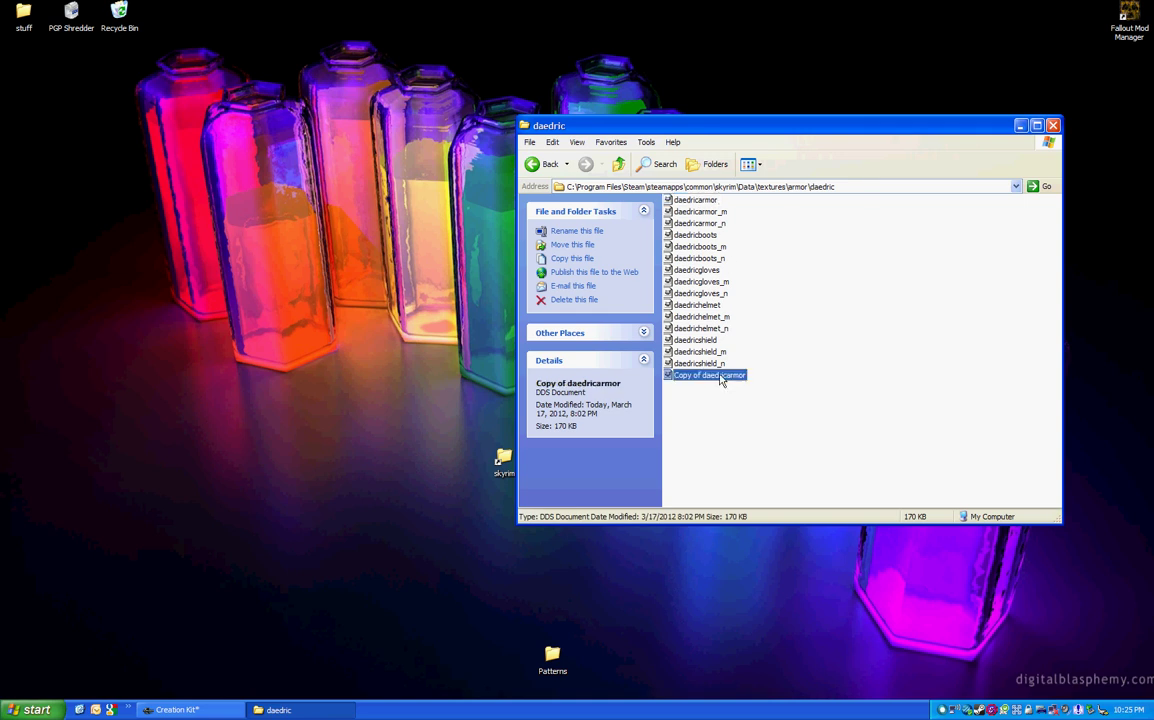
key("F2")
key("Home")
key("ctrl+shift+Right")
key("ctrl+shift+Right")
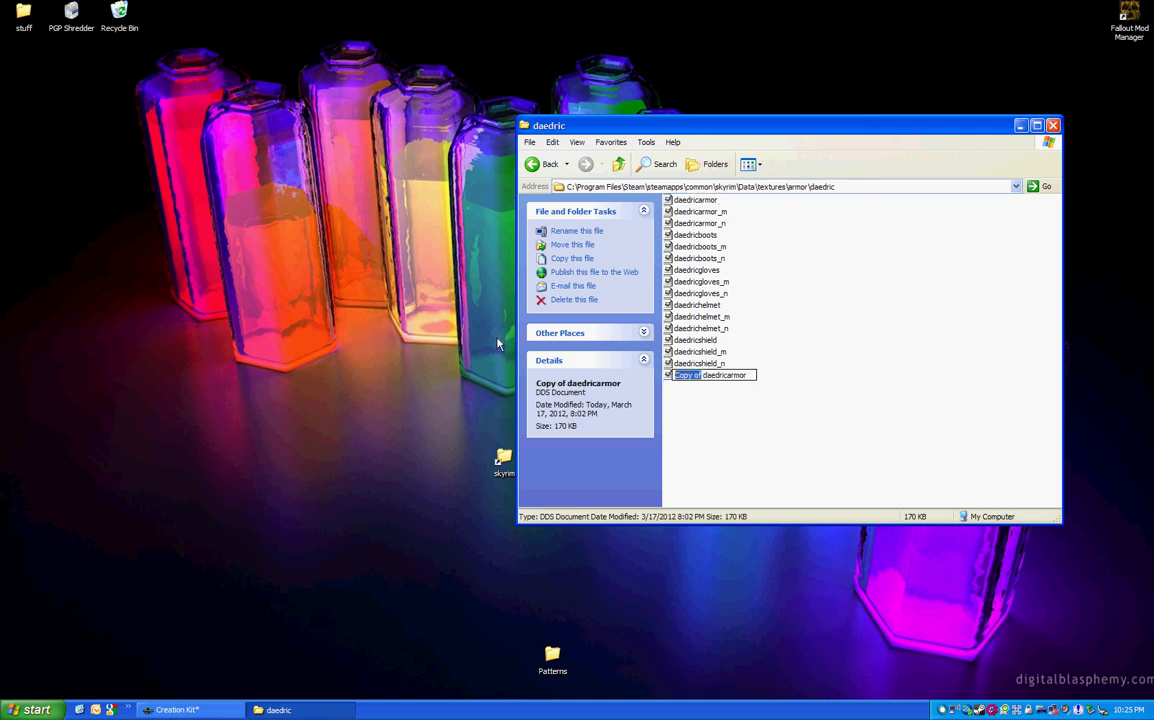
key("Delete")
type("000")
key("Return")
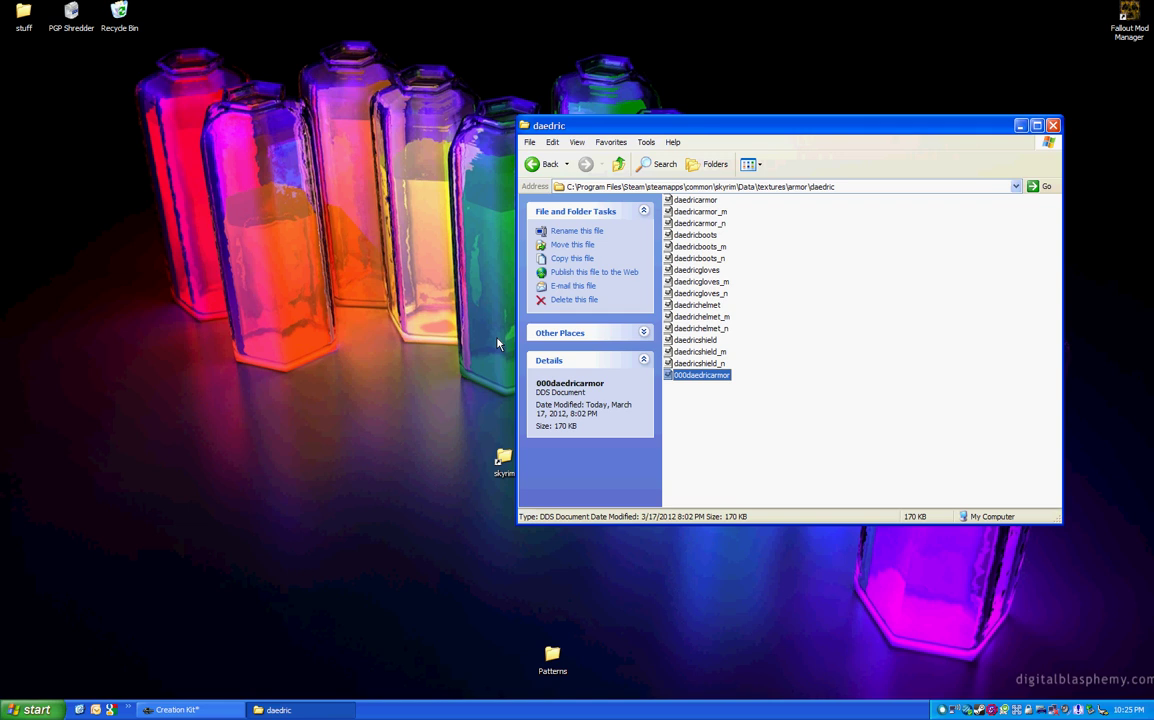
left_click(712, 202)
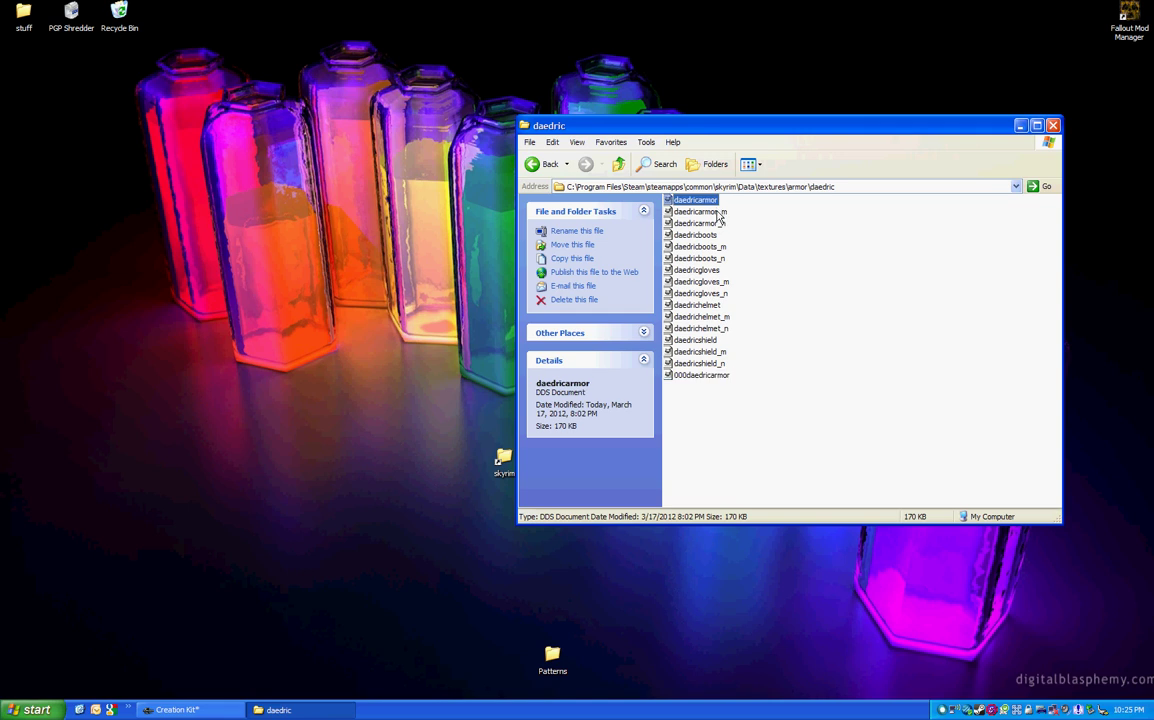
left_click(700, 375)
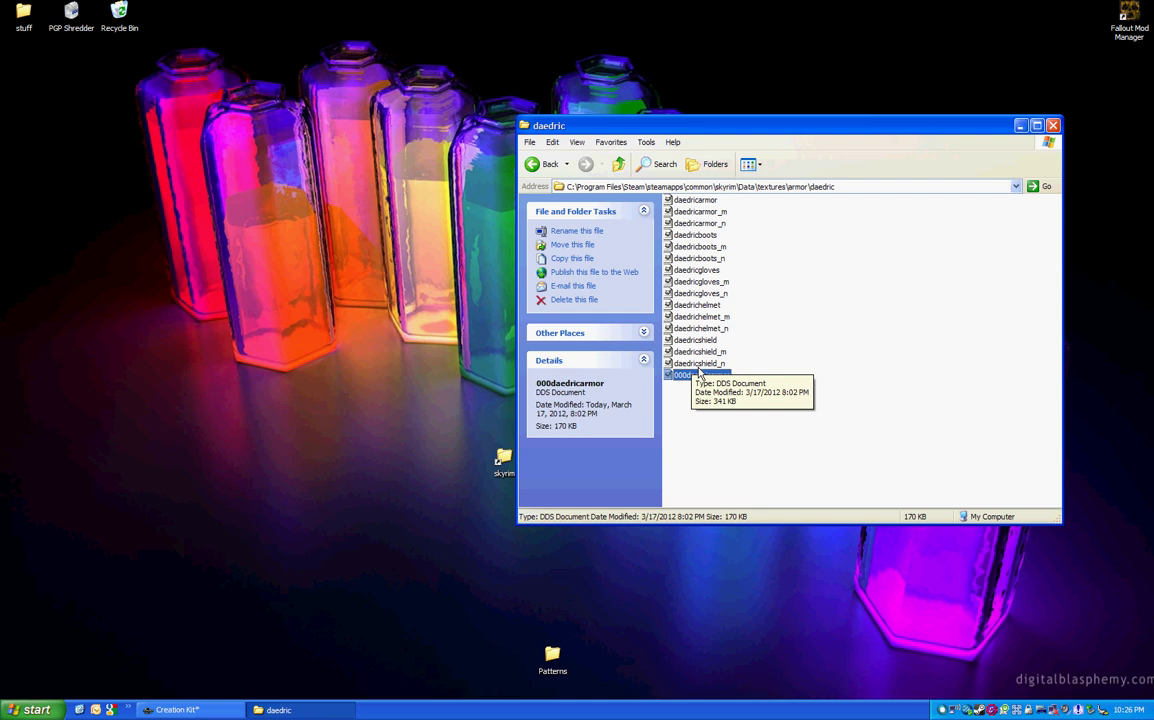
Step: Open 000daedricarmor in GIMP, then browse Explorer back up to Data and into meshes
double_click(700, 374)
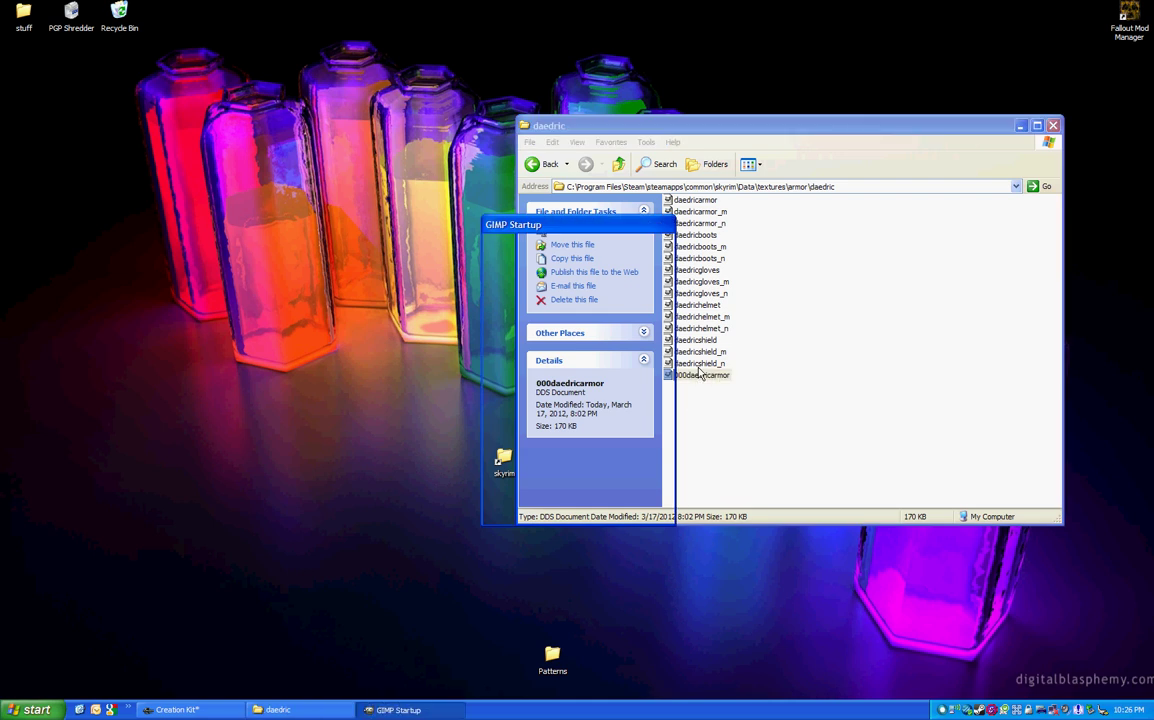
left_click(935, 397)
left_click(541, 165)
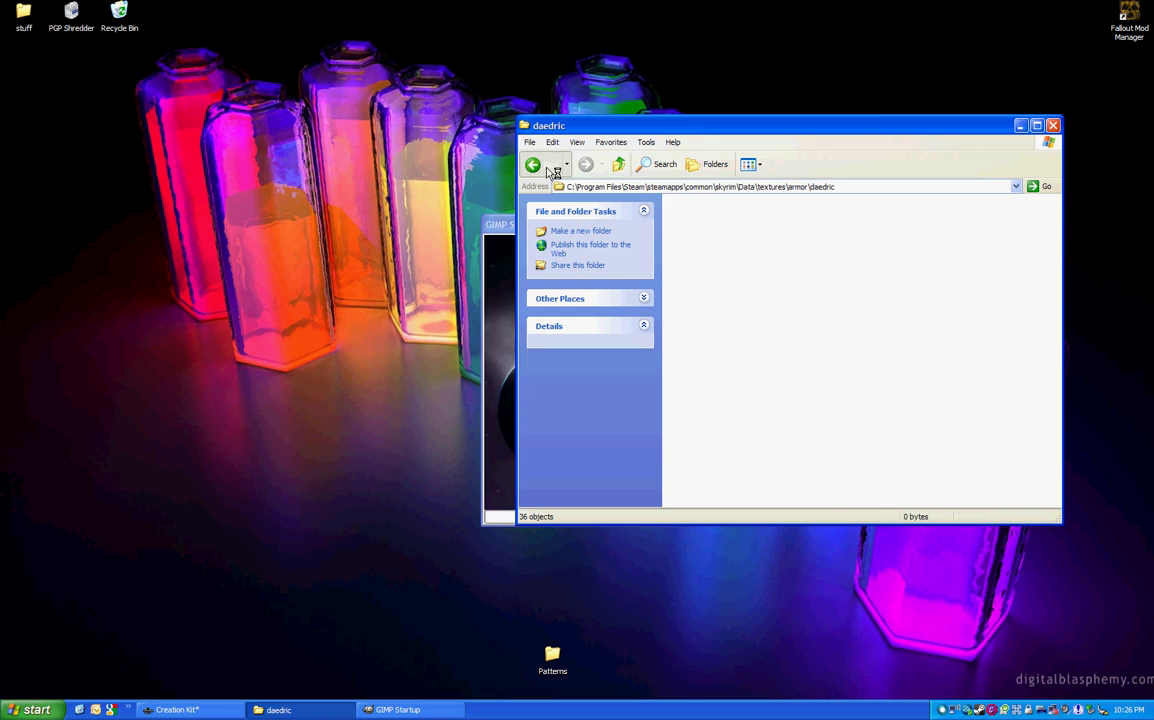
left_click(548, 168)
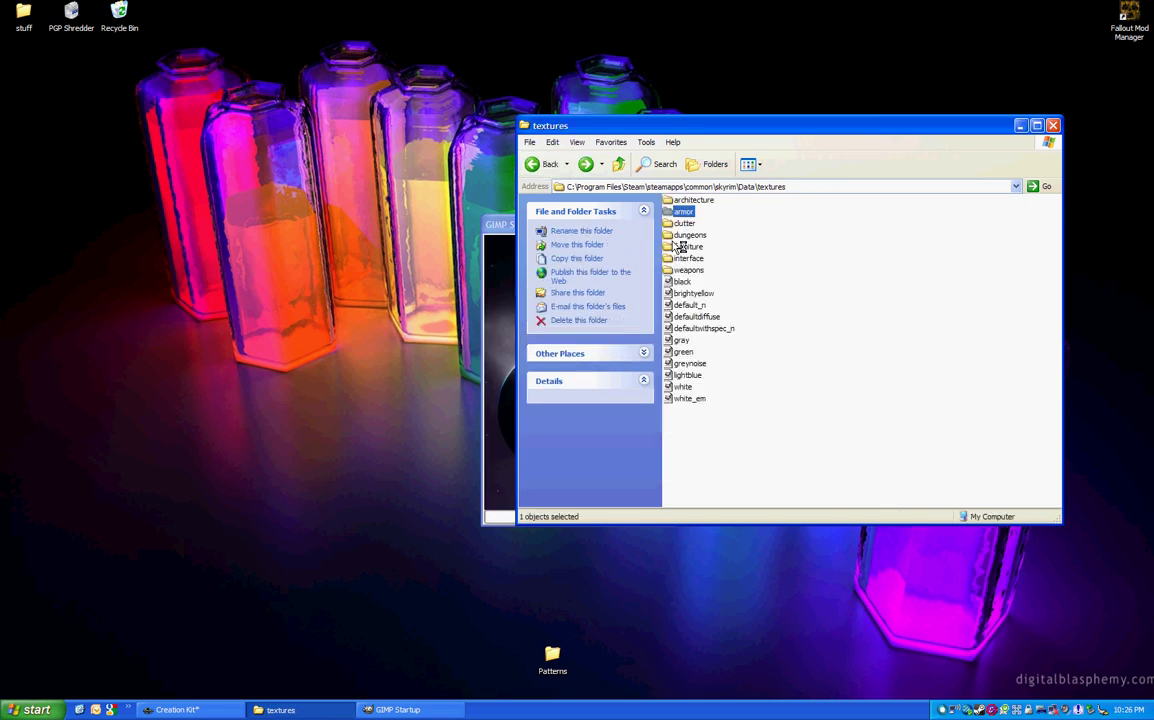
left_click(548, 166)
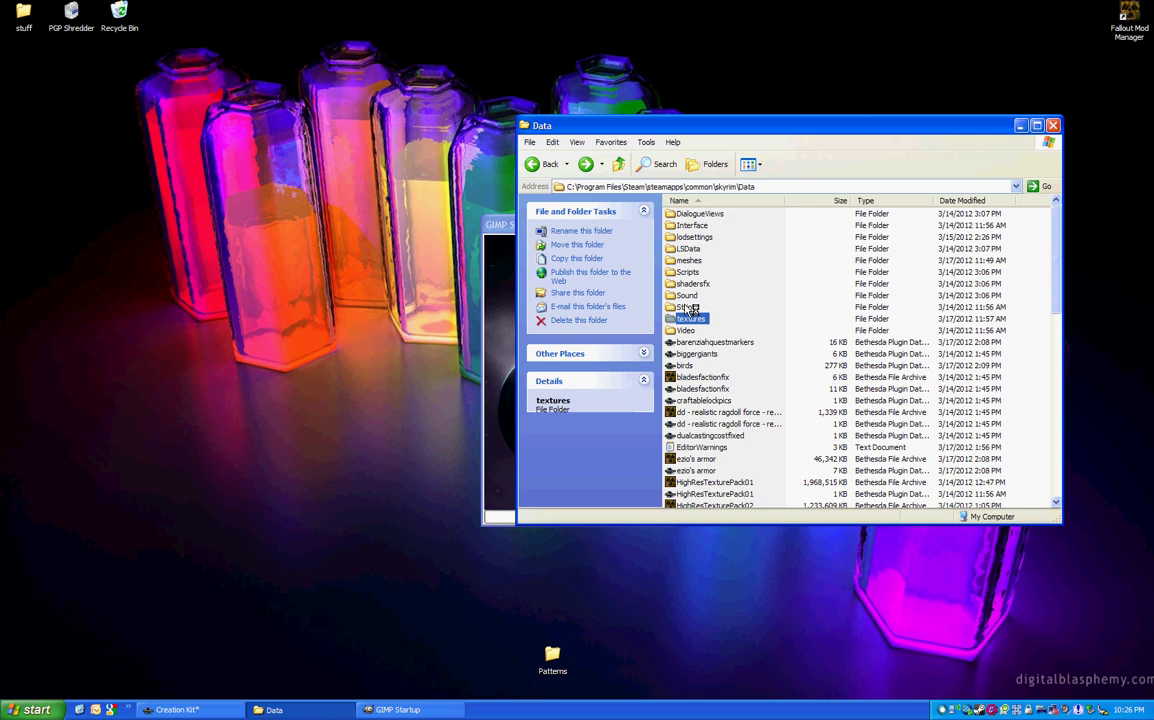
left_click(695, 262)
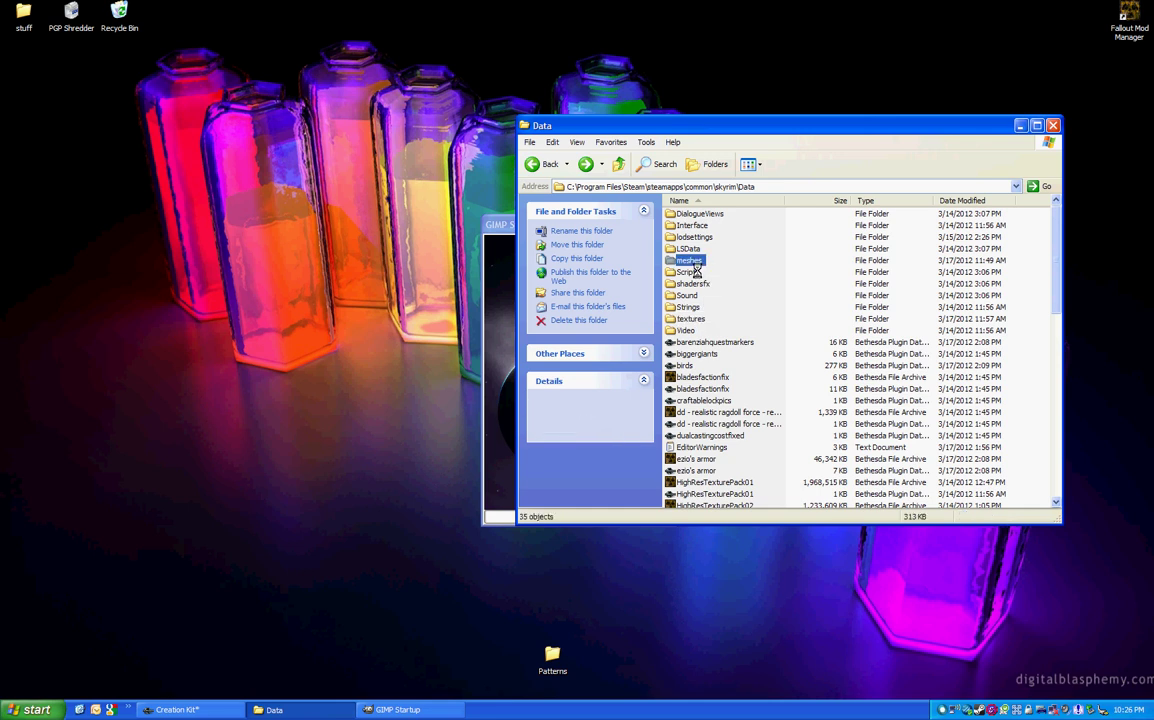
double_click(695, 262)
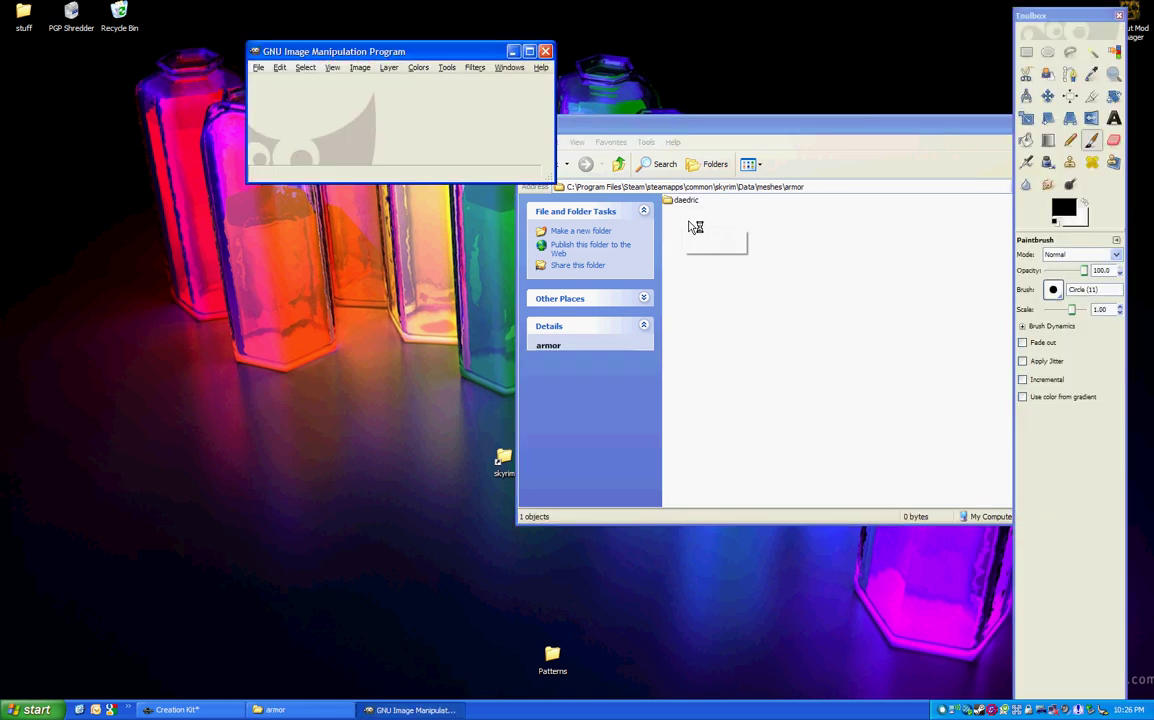
Step: Open the meshes\armor\daedric folder
double_click(688, 228)
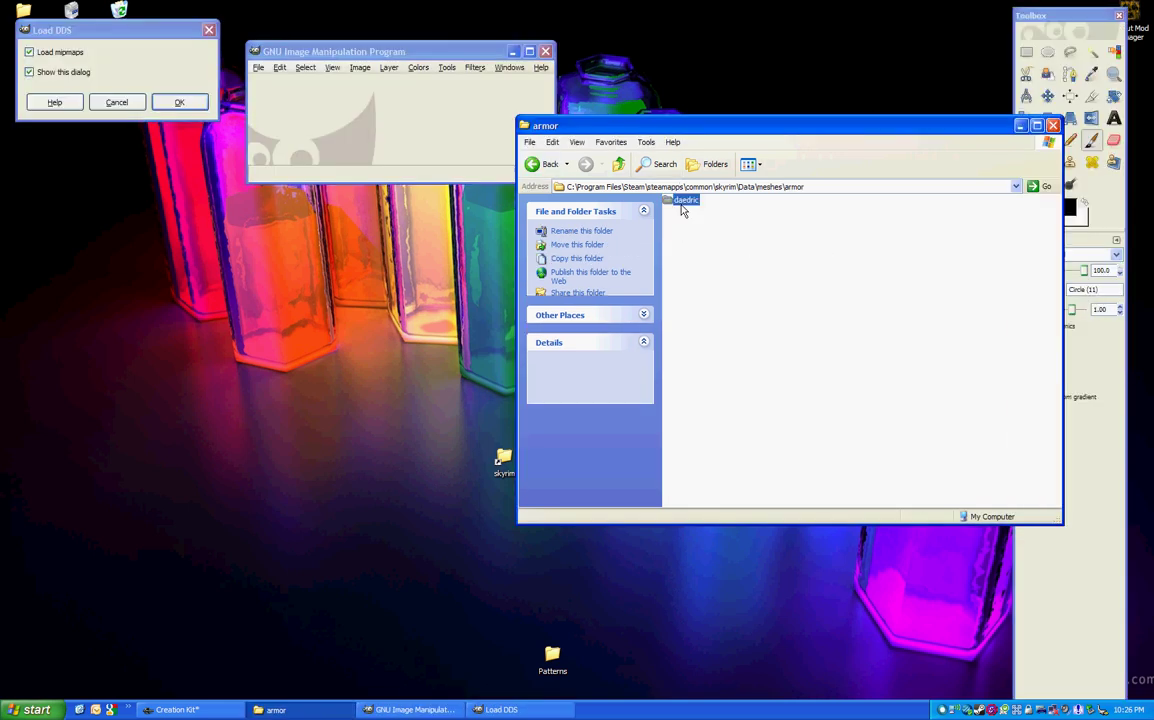
double_click(684, 201)
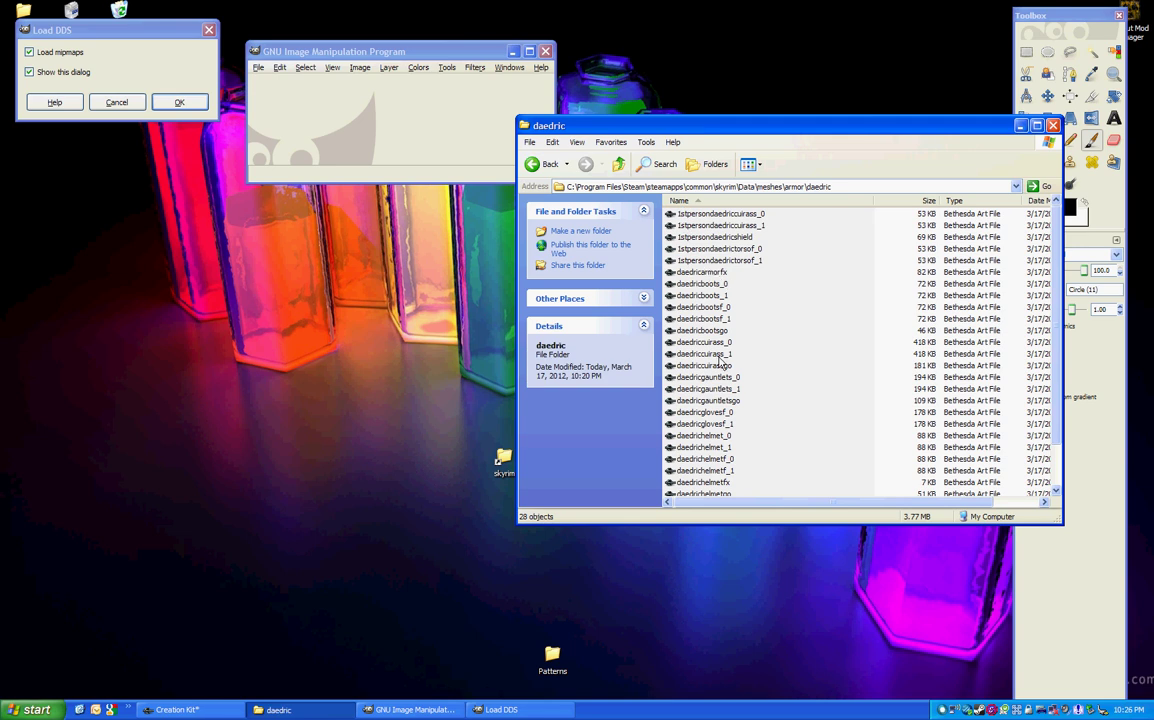
scroll(712, 355, "down", 2)
scroll(712, 358, "up", 2)
Step: Duplicate the daedriccuirassgo mesh and rename the copy to 000daedriccuirassgo
left_click(722, 366)
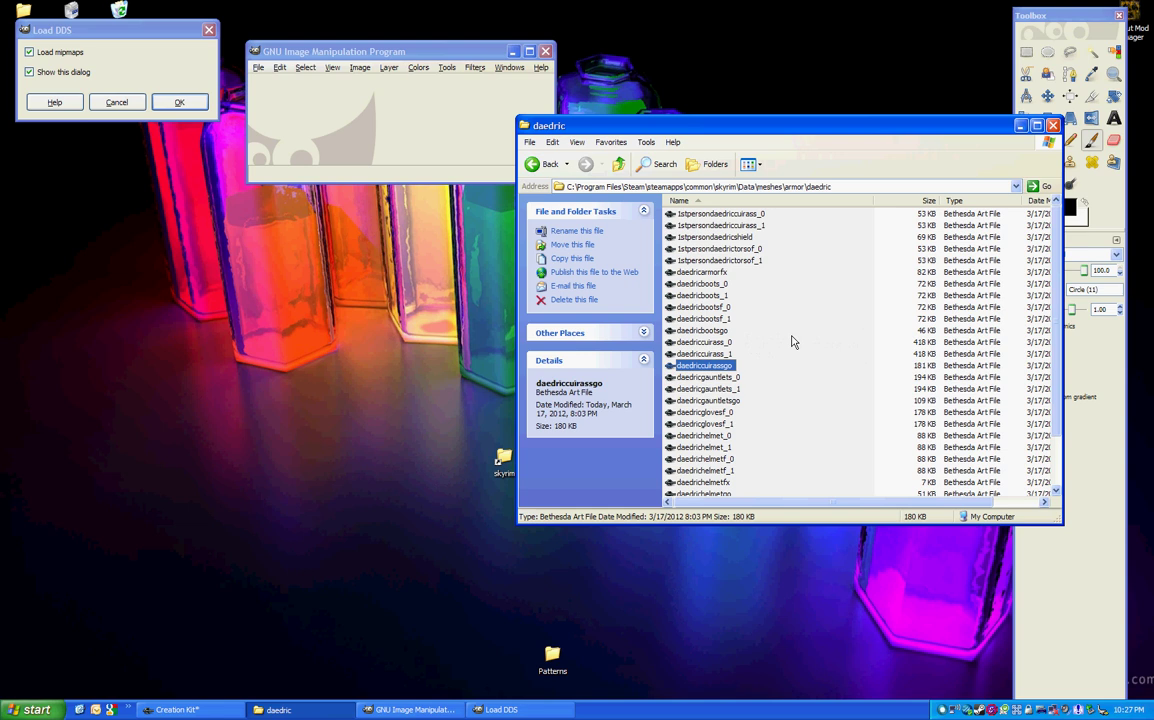
key("ctrl+v")
left_click(750, 484)
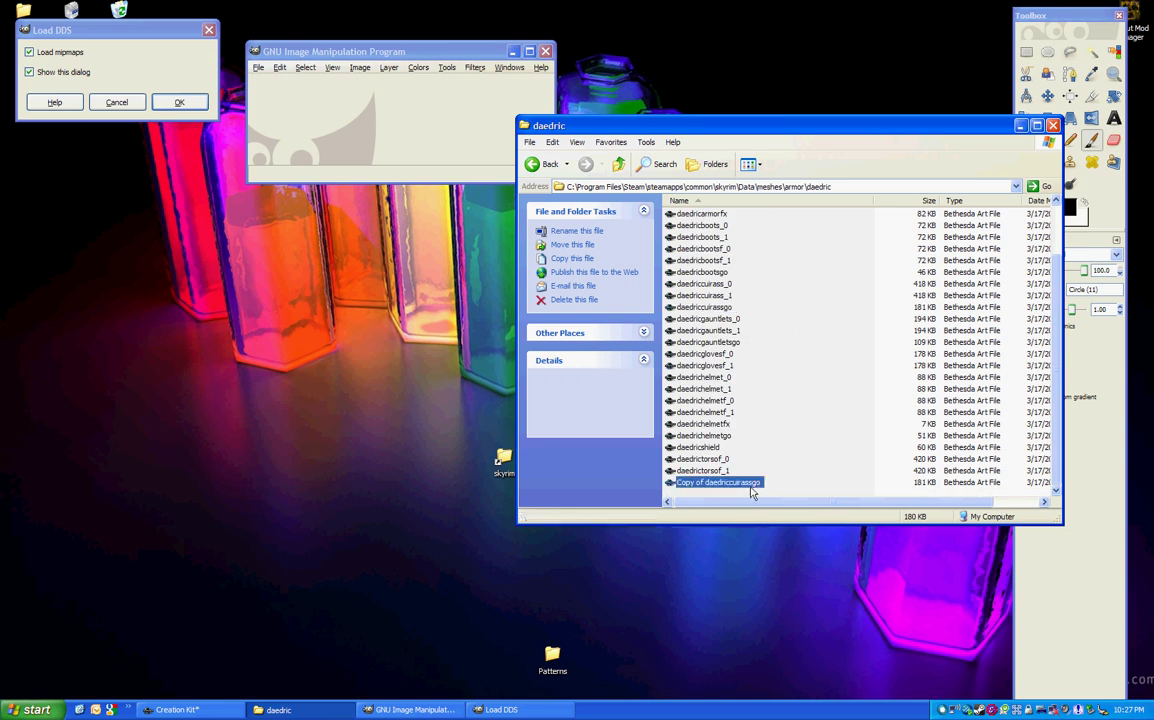
left_click(712, 484)
left_click_drag(703, 484, 577, 437)
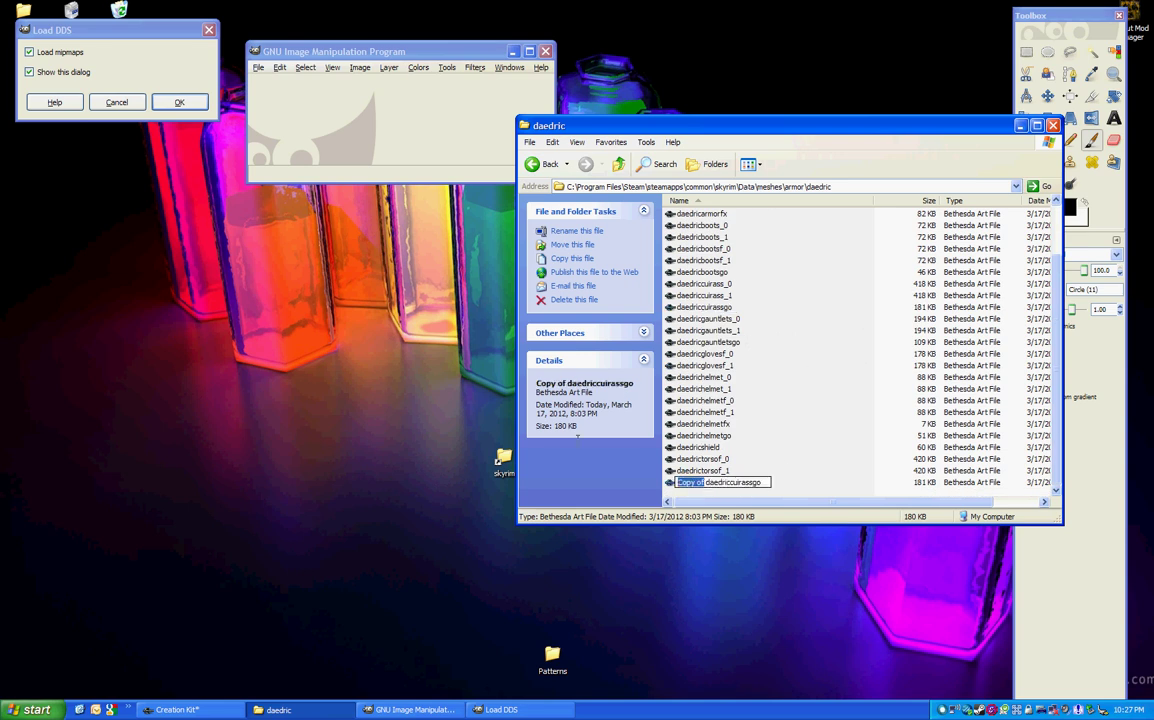
key("BackSpace")
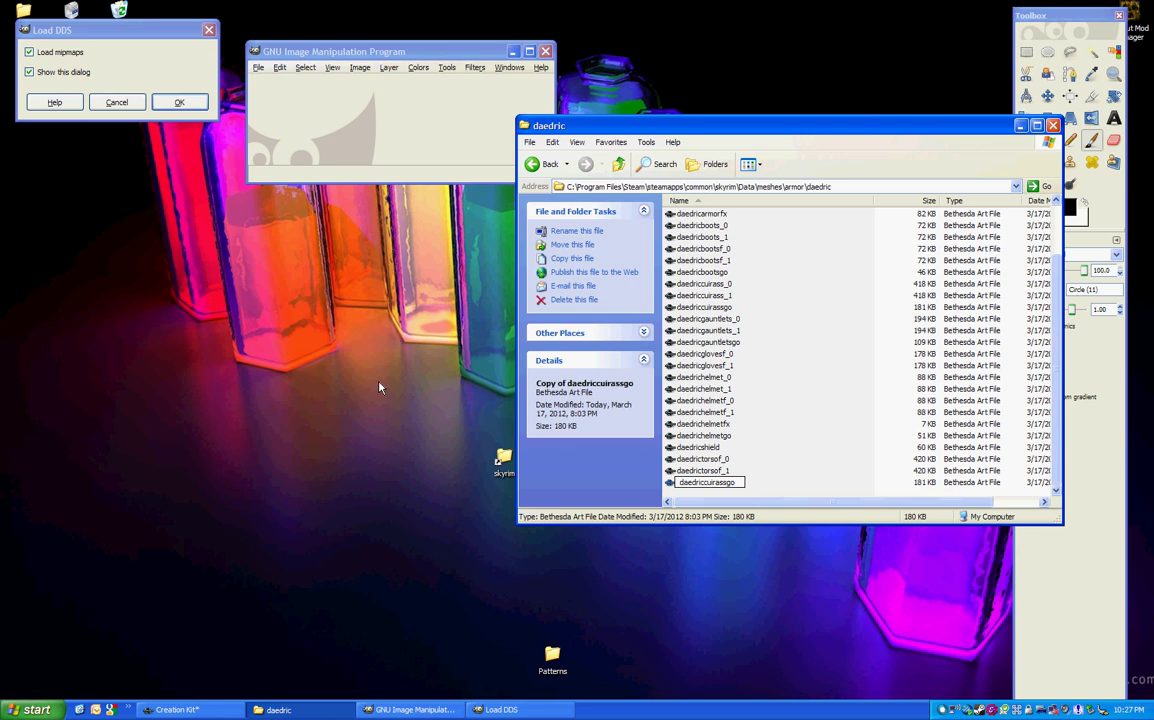
type("000")
key("Return")
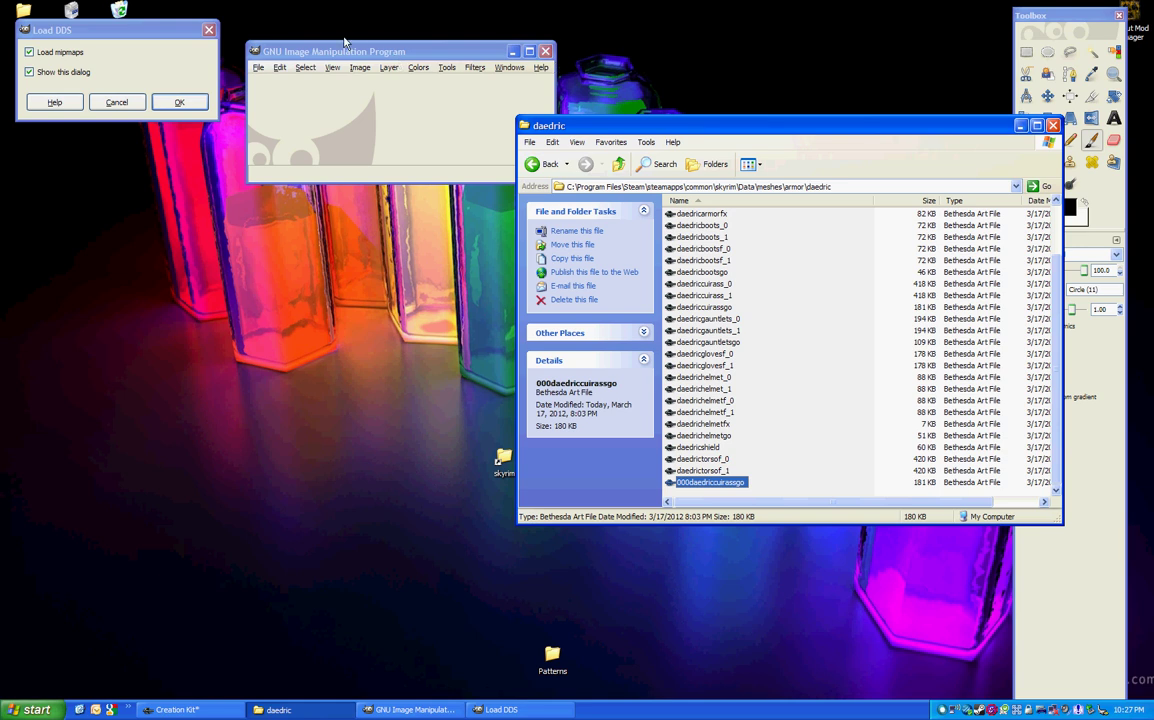
Step: Load 000daedricarmor.dds into GIMP with Load mipmaps unchecked
left_click_drag(132, 30, 138, 80)
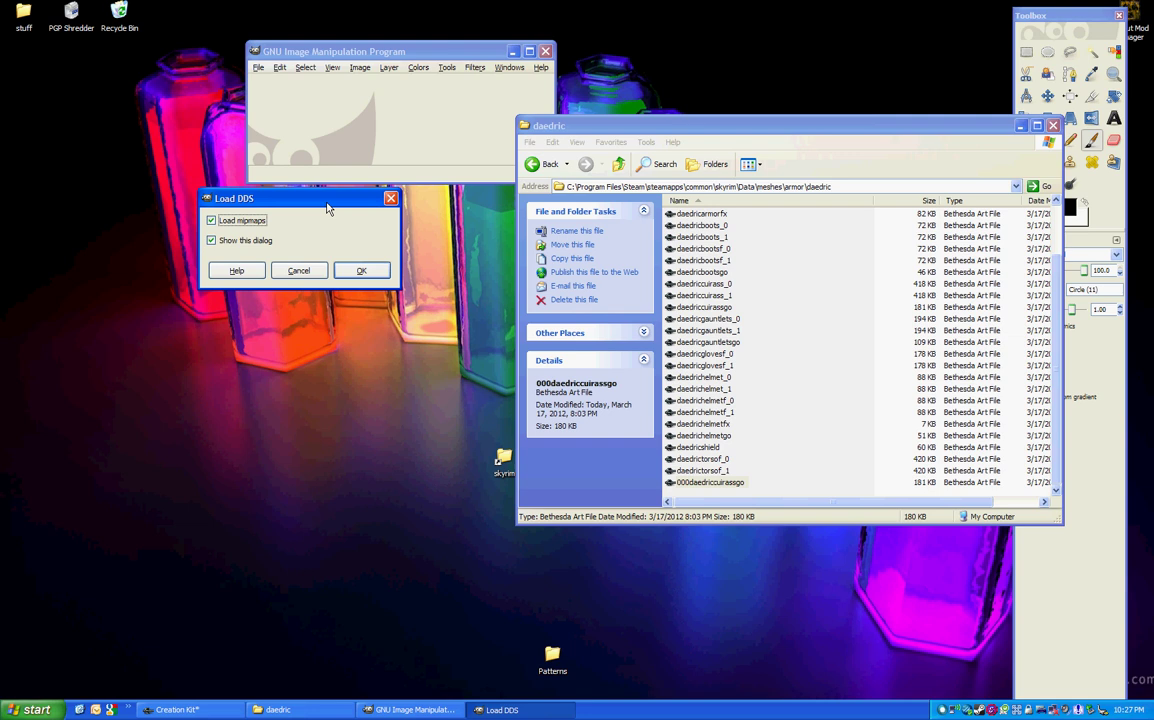
left_click_drag(327, 207, 328, 206)
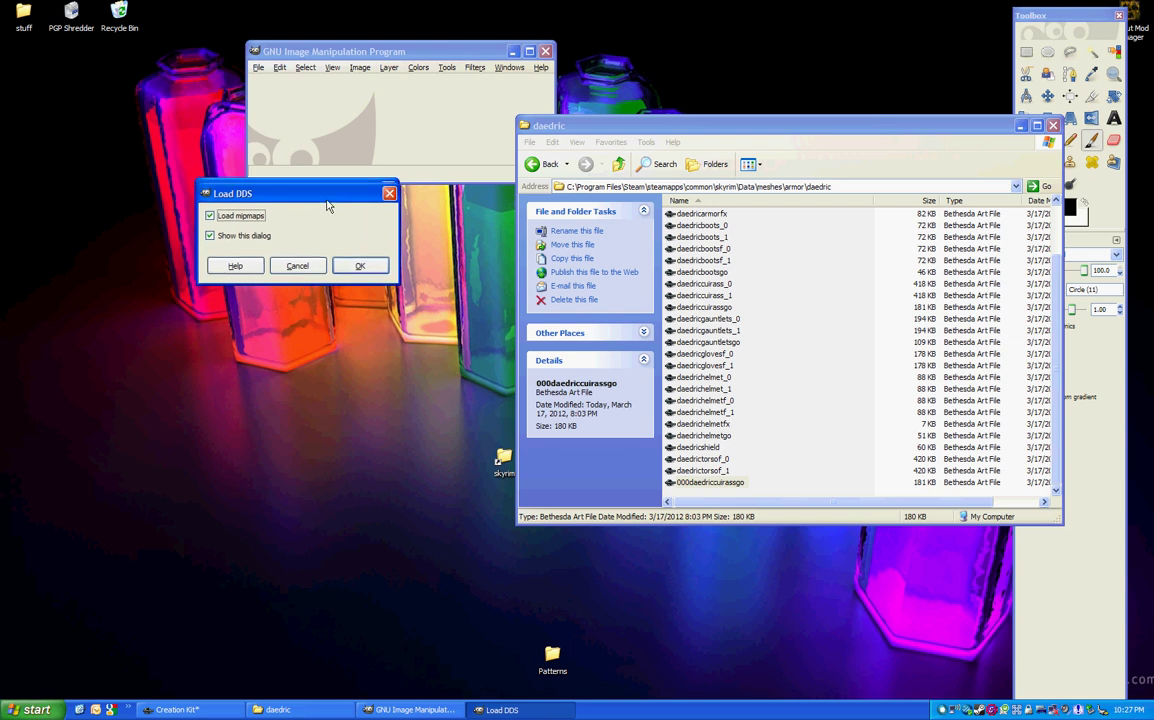
left_click(212, 219)
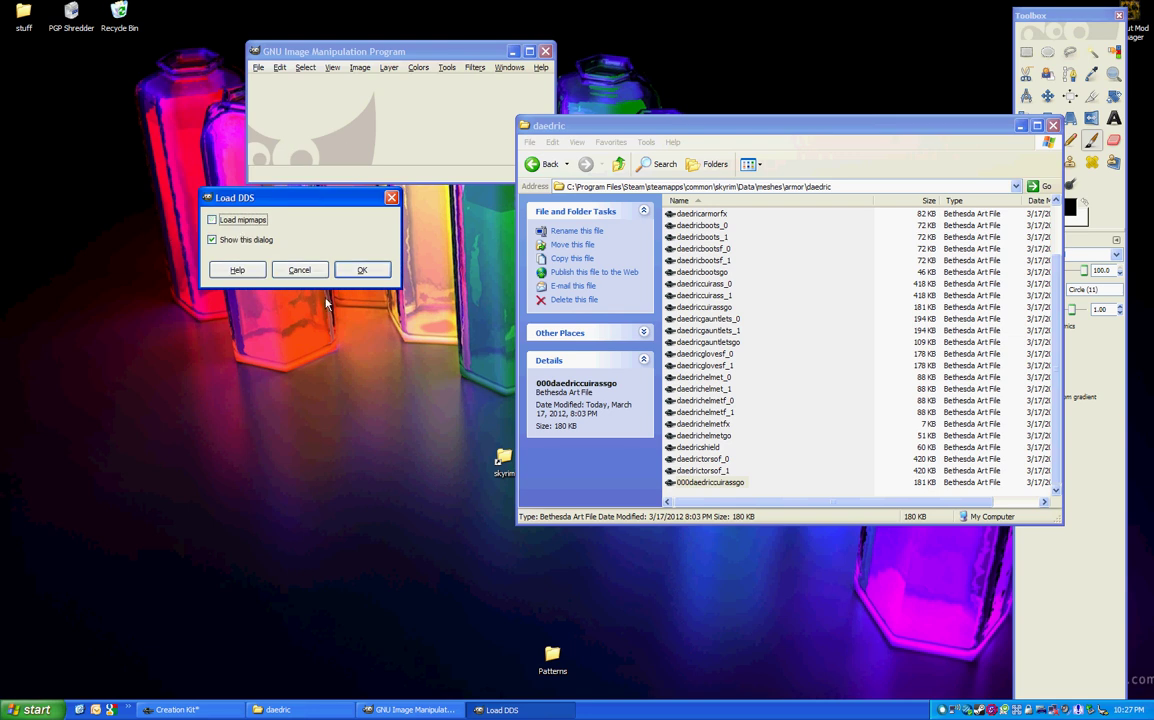
left_click(361, 269)
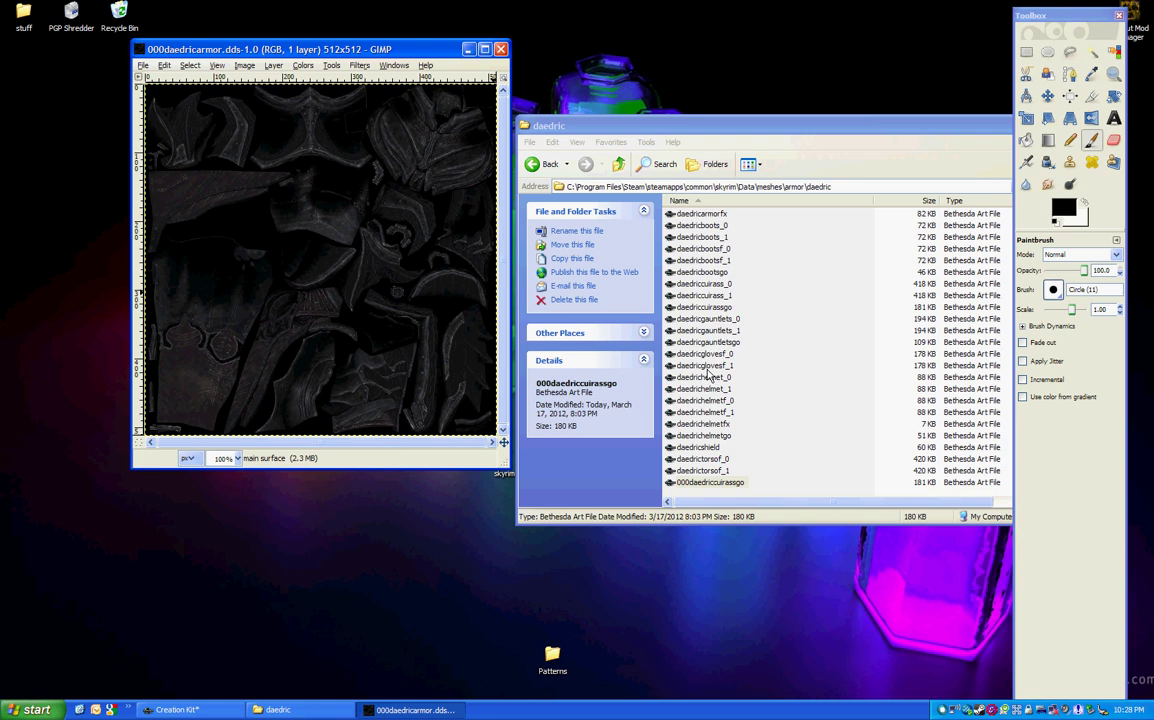
left_click(714, 332)
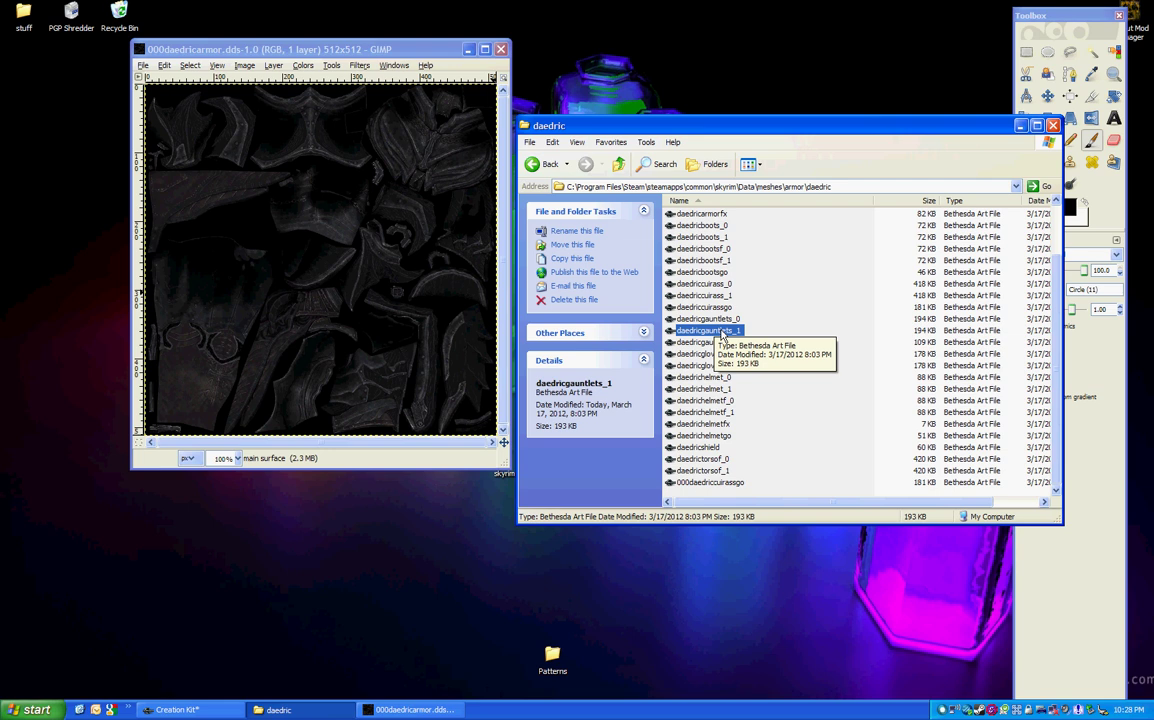
Step: Open the 000daedriccuirassgo mesh from the daedric meshes folder in NifSkope
scroll(728, 318, "up", 1)
scroll(733, 317, "down", 1)
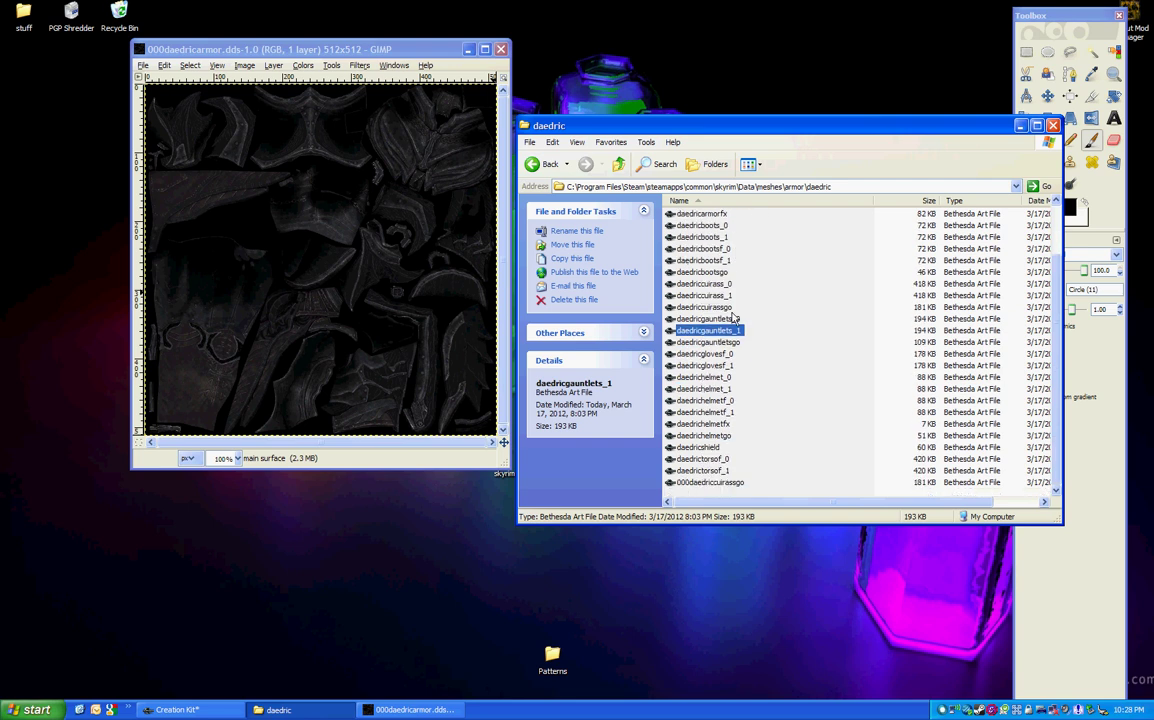
left_click(740, 483)
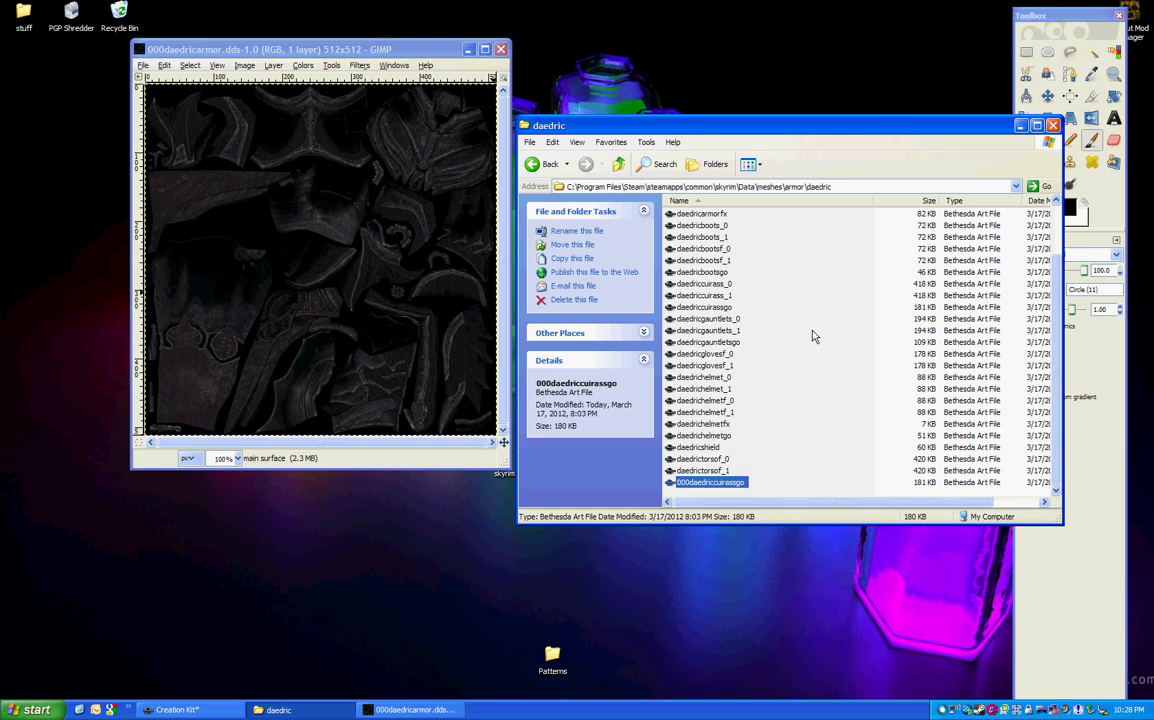
mouse_move(812, 336)
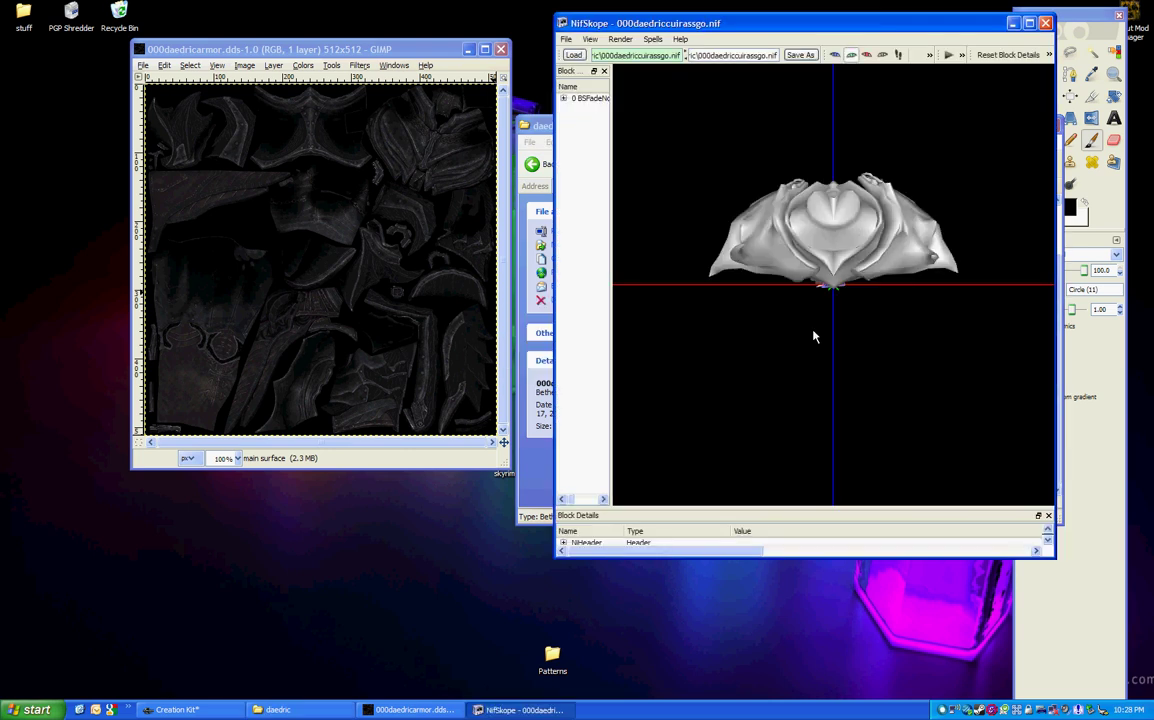
Step: Rotate the cuirass upright and enlarge the Block List and Block Details panels
left_click_drag(814, 335, 920, 296)
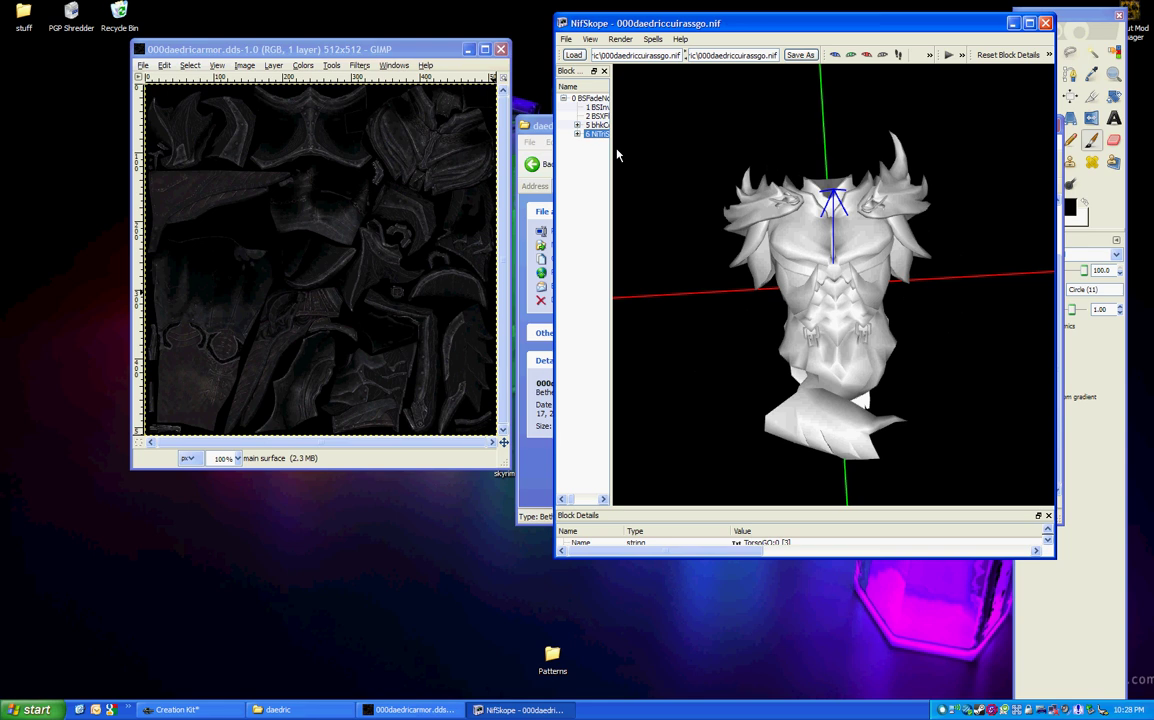
left_click_drag(612, 155, 685, 155)
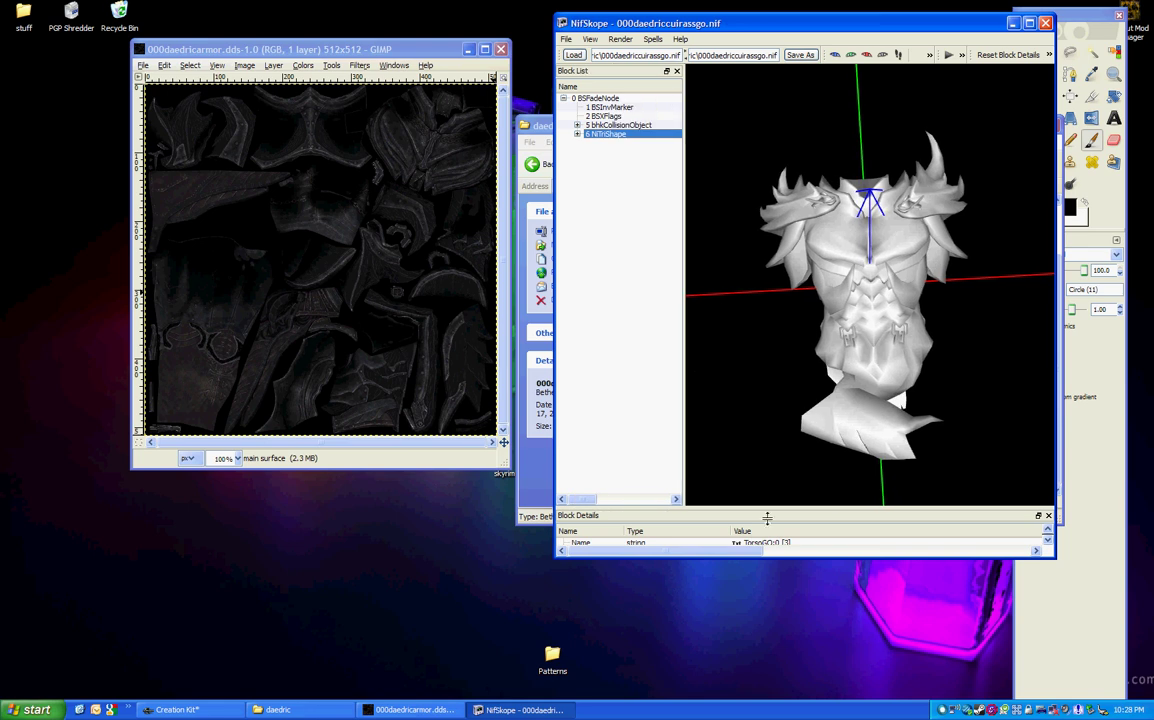
left_click_drag(762, 515, 760, 420)
Step: Close the daedric folder window and shift the NifSkope window slightly left
left_click_drag(536, 125, 463, 120)
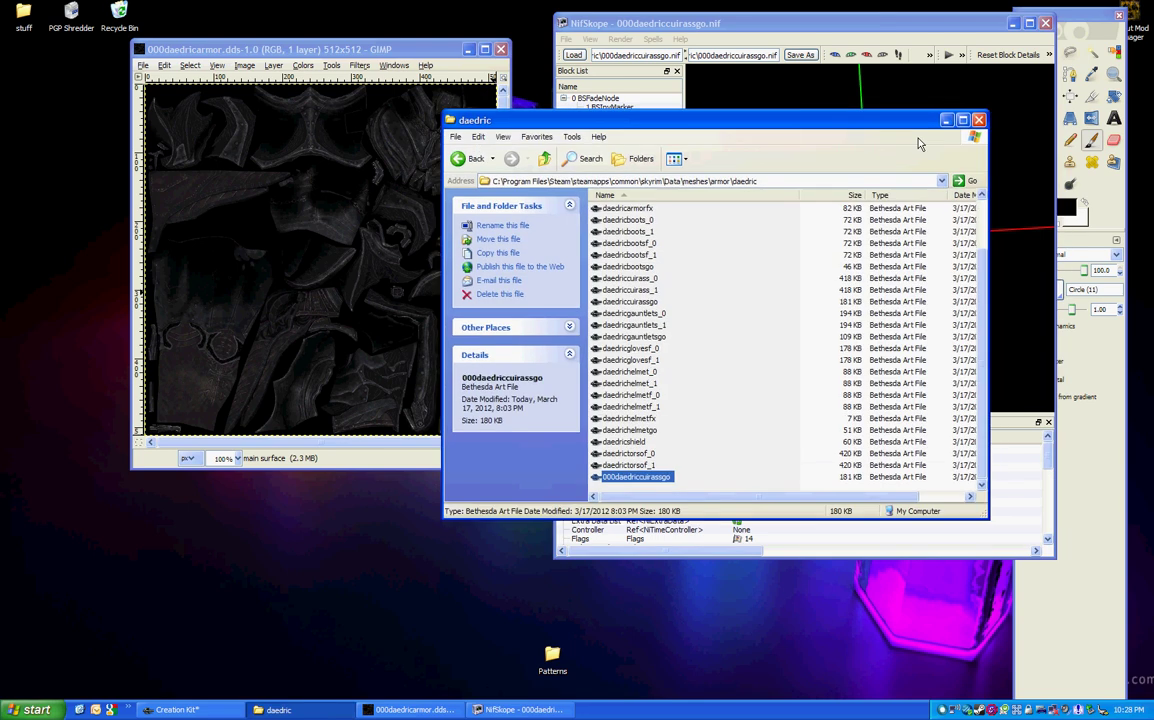
left_click(979, 120)
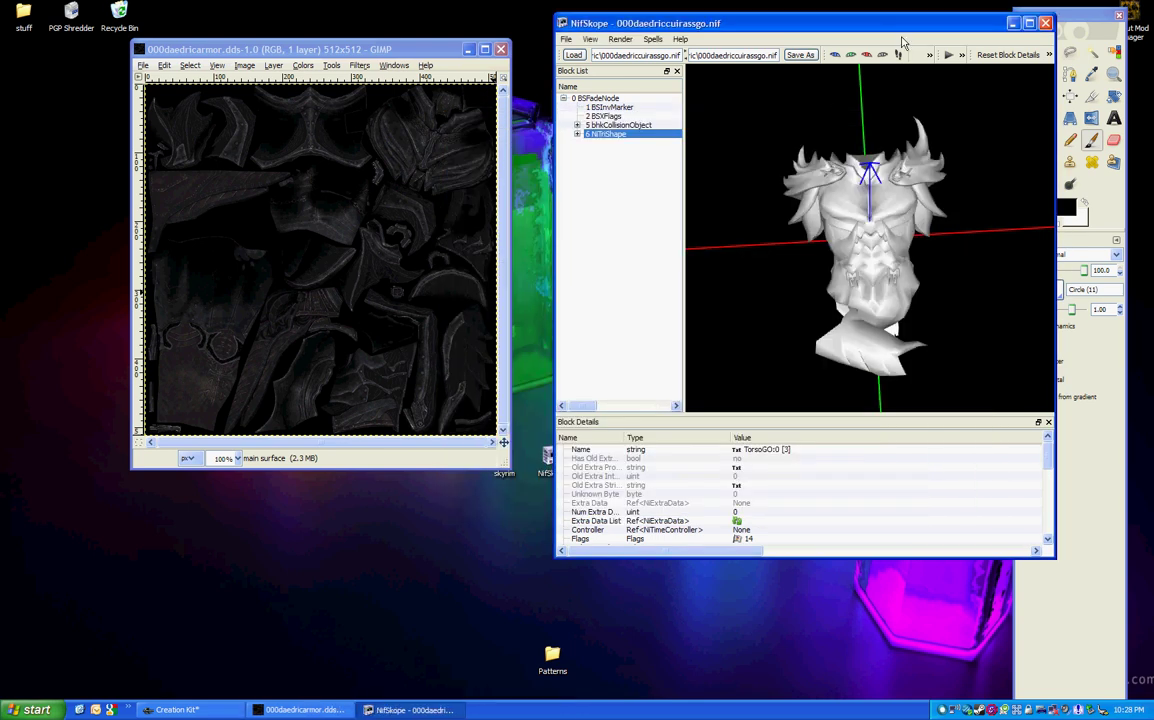
left_click_drag(811, 26, 755, 23)
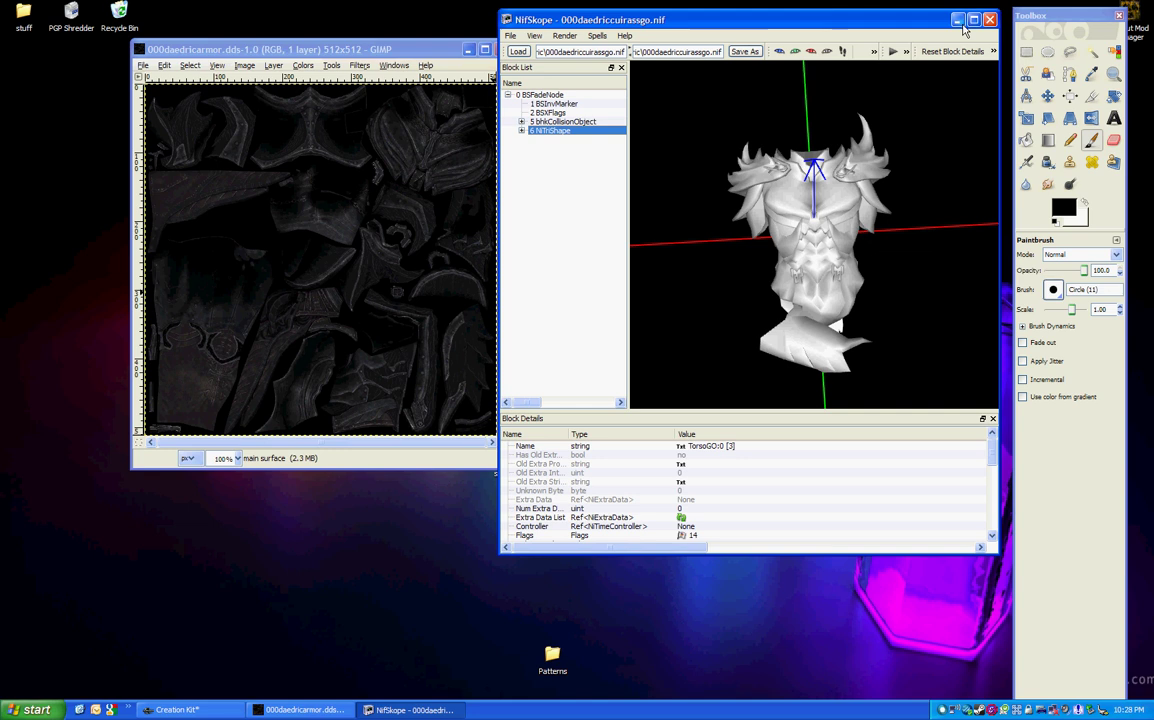
Step: Hide NifSkope and bring up GIMP's Patterns panel from the windows list
left_click(960, 22)
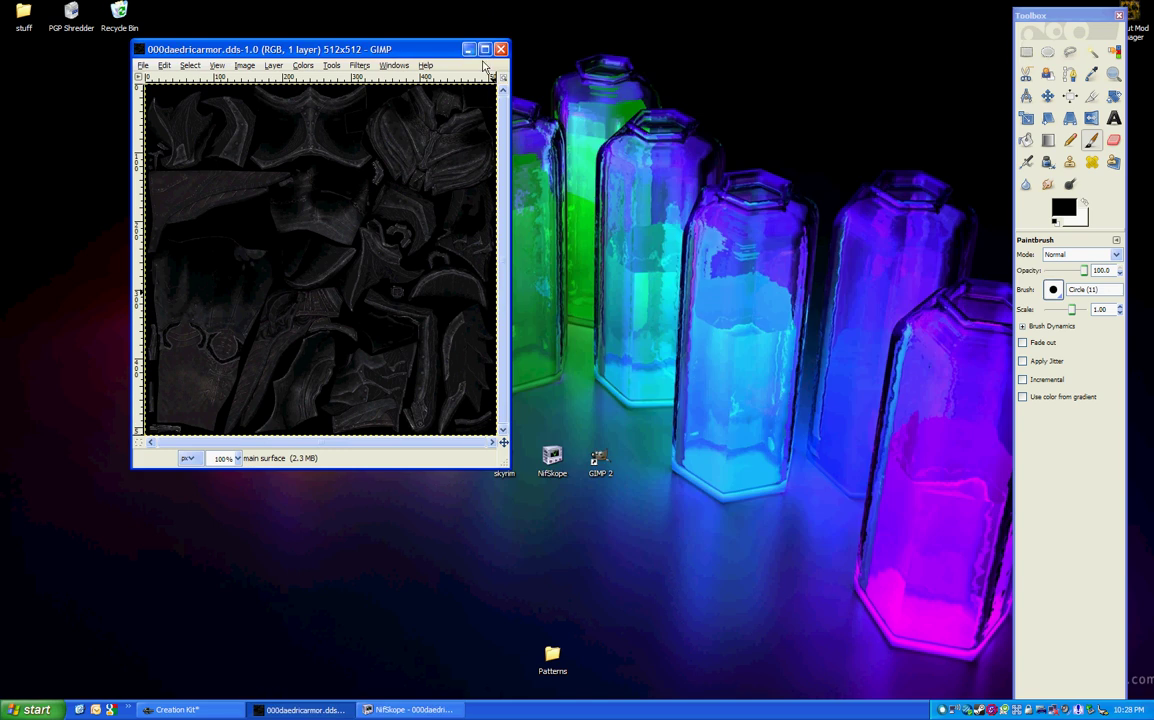
left_click(404, 67)
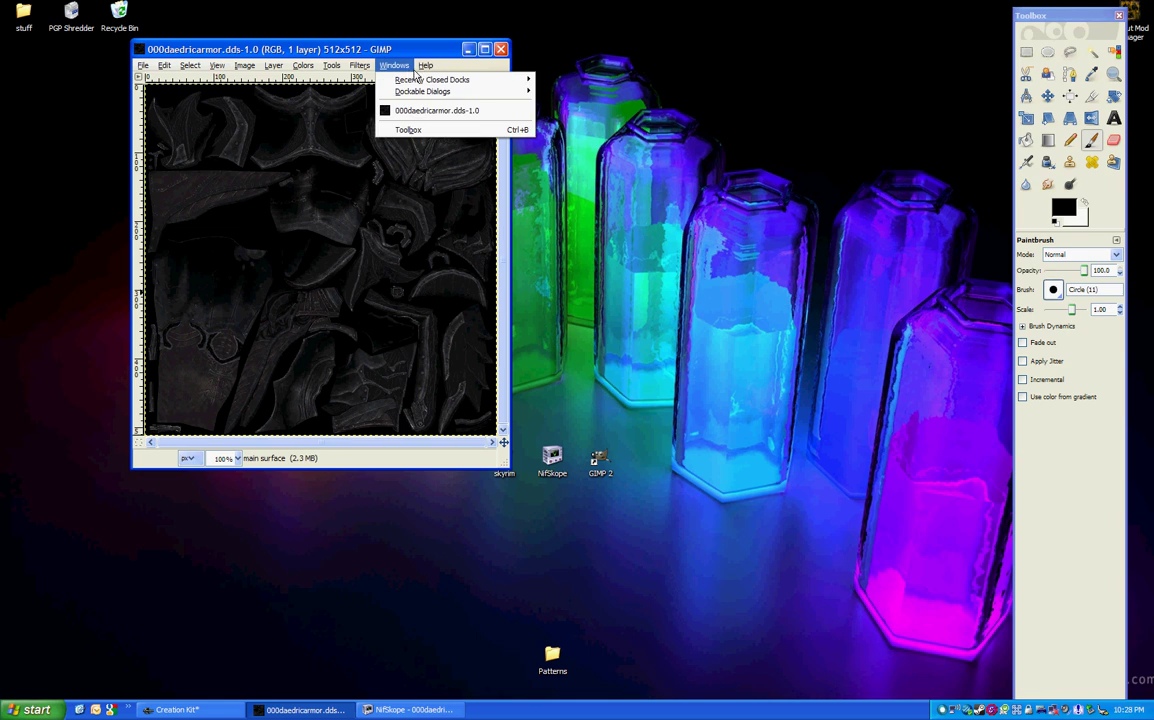
mouse_move(420, 92)
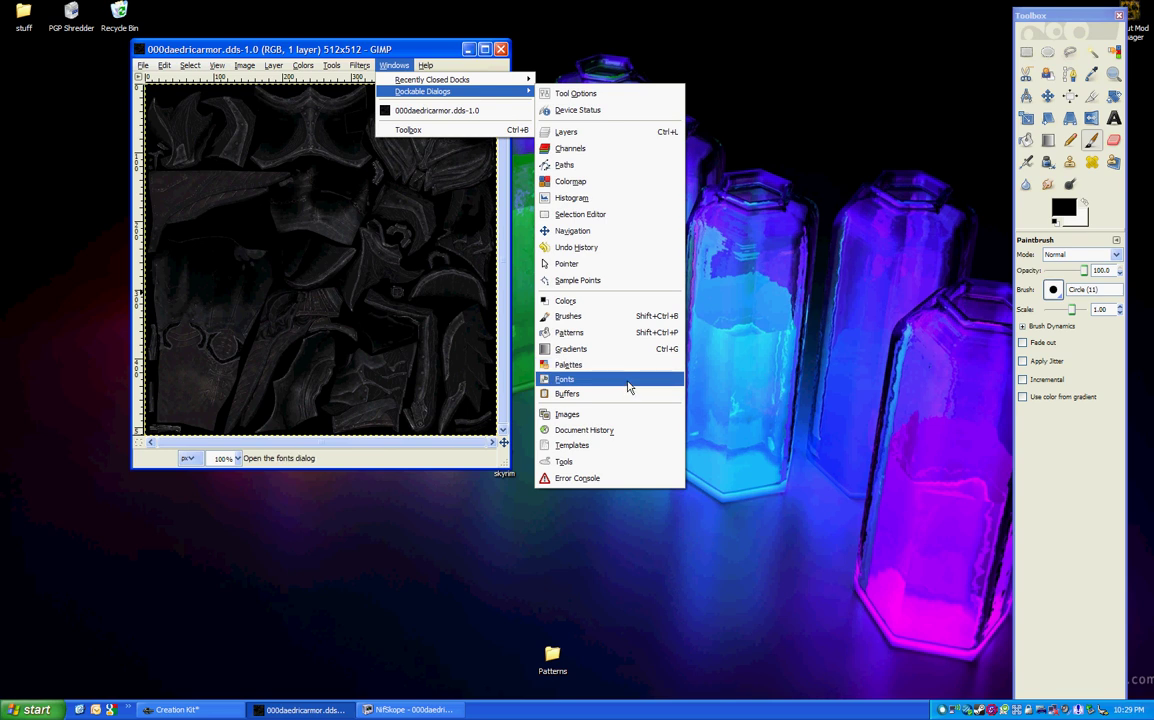
key("Escape")
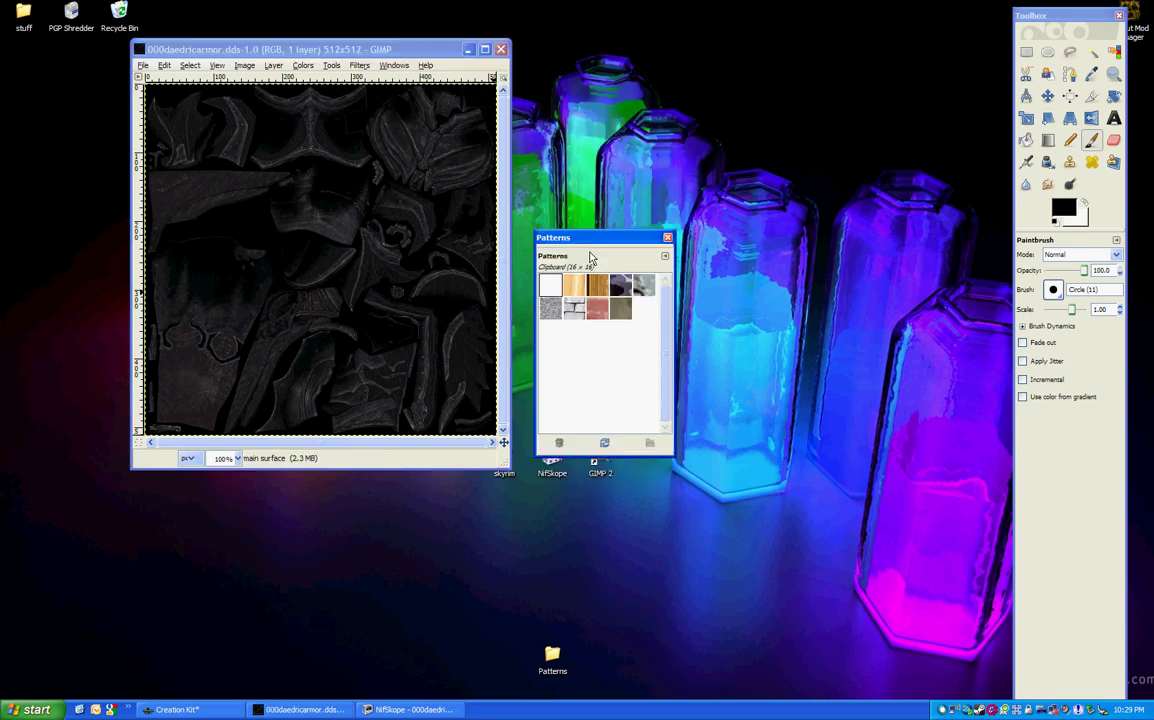
Step: Arrange the Patterns panel, Toolbox and texture window so all painting tools are visible
left_click_drag(580, 240, 32, 101)
left_click_drag(150, 49, 160, 47)
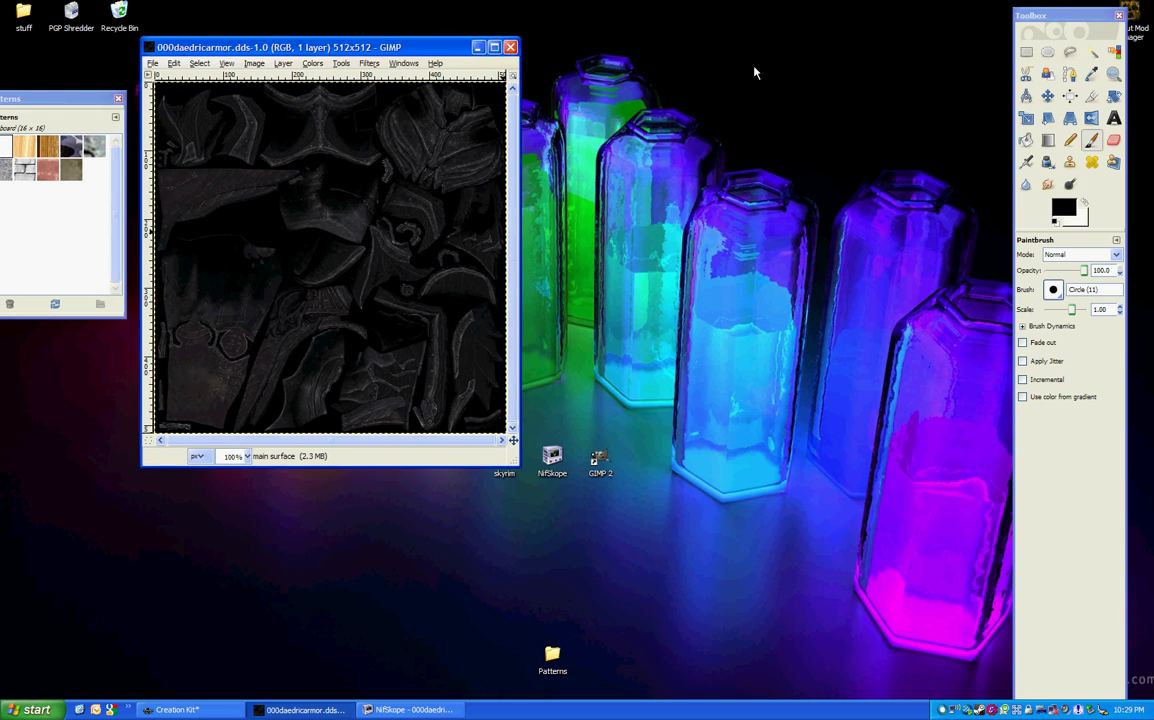
left_click_drag(1047, 24, 26, 29)
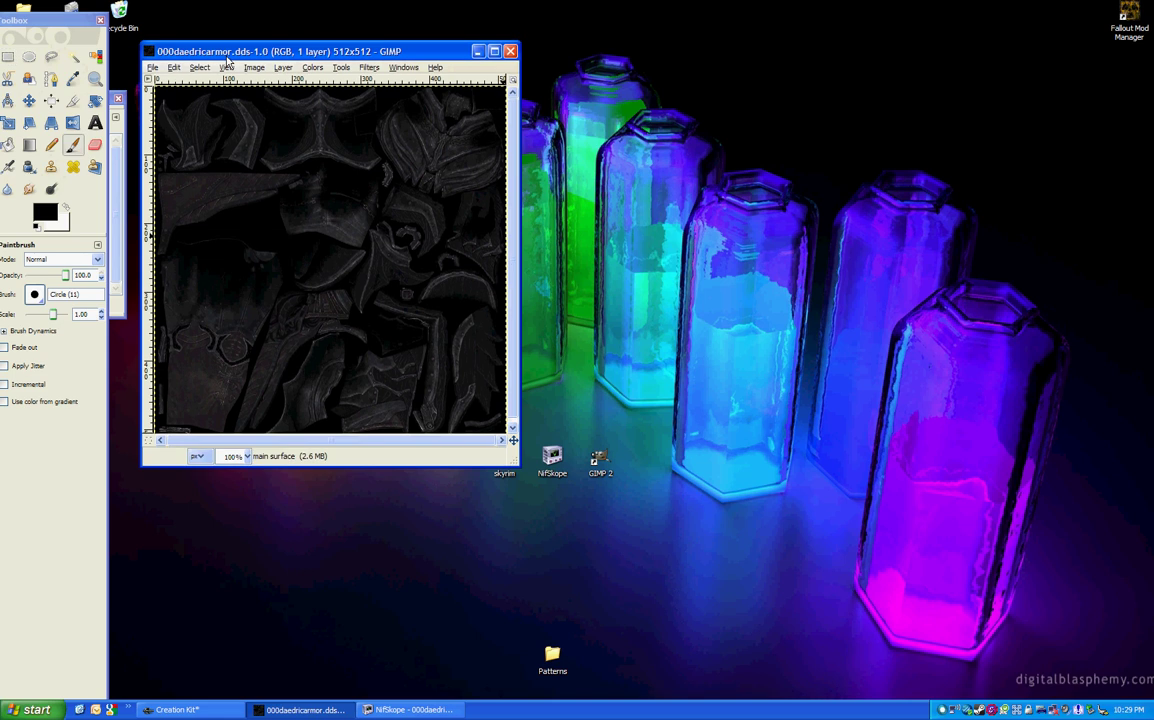
left_click_drag(207, 50, 287, 5)
left_click_drag(72, 30, 11, 30)
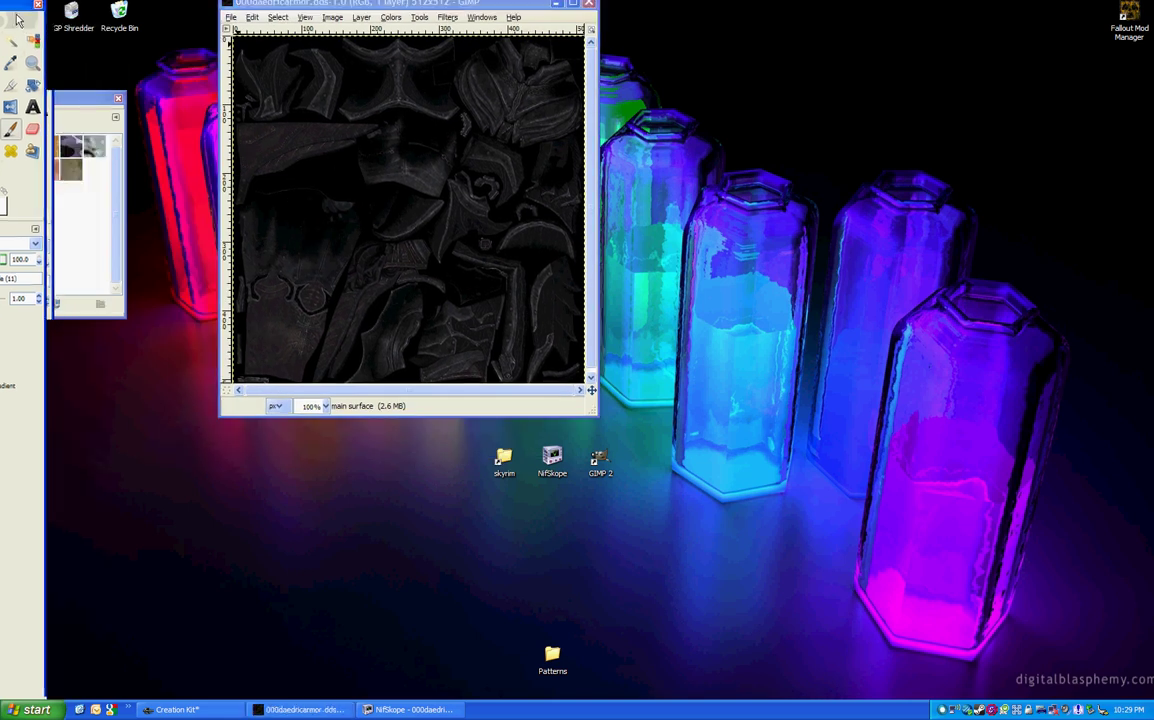
left_click(85, 103)
left_click_drag(85, 103, 175, 10)
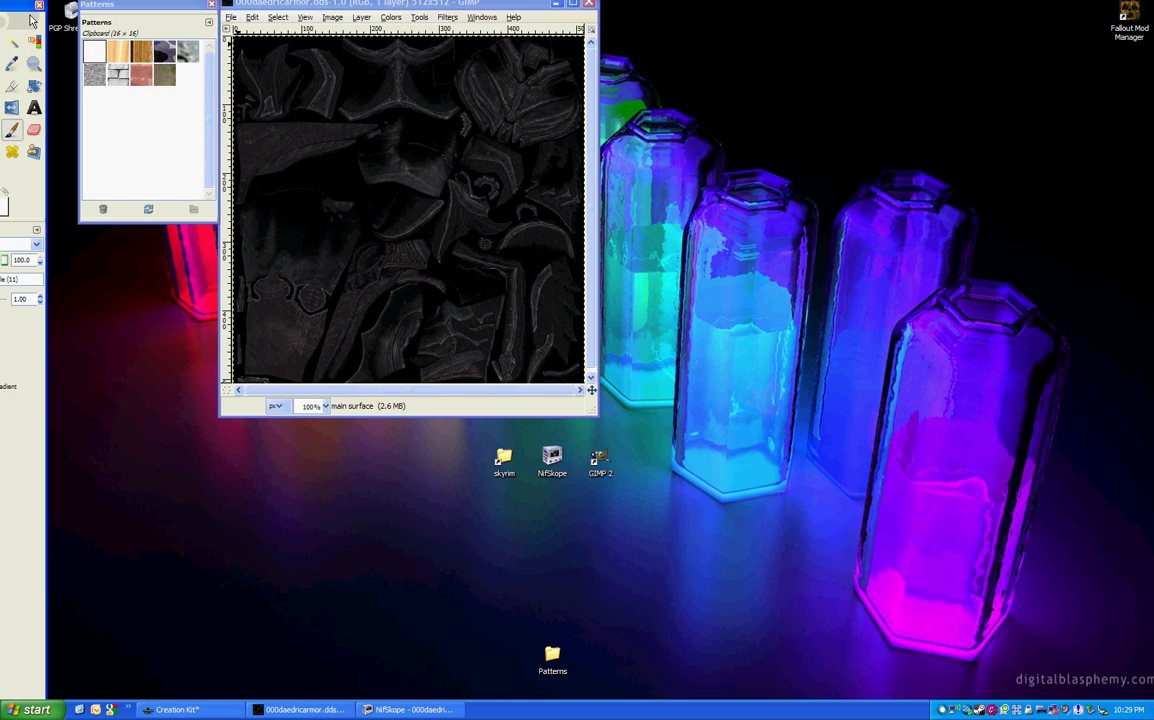
left_click_drag(33, 18, 73, 14)
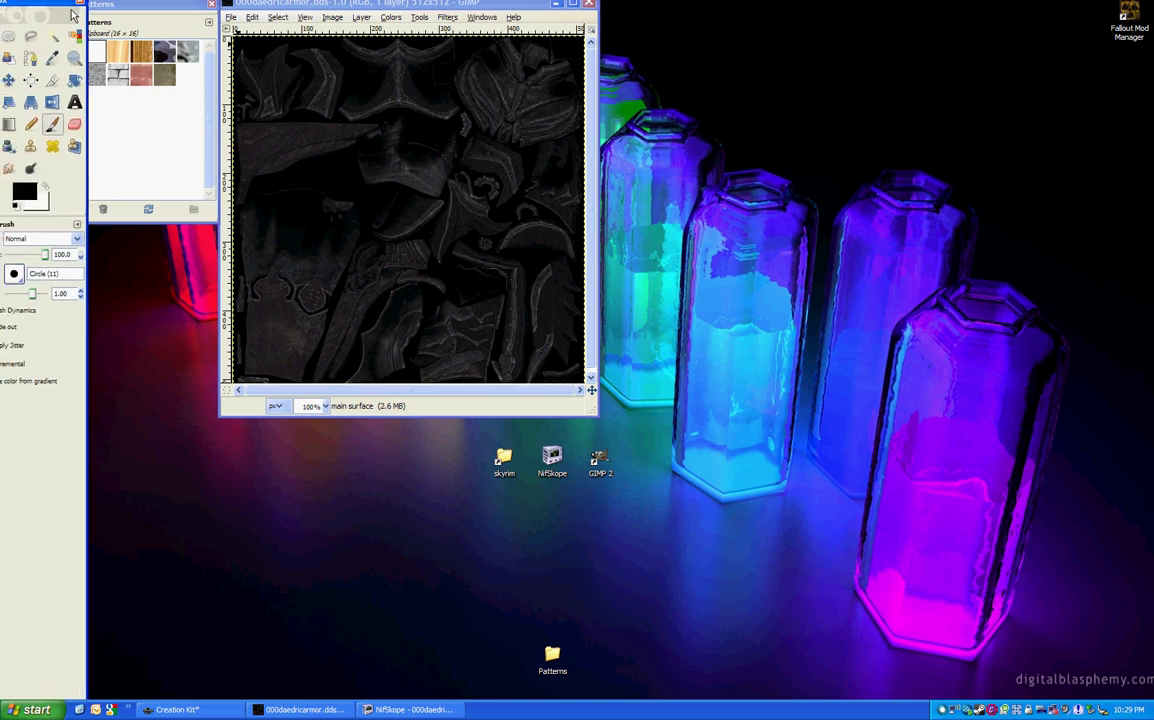
Step: Bring NifSkope forward, shift it off the texture, and orbit the cuirass to a tilted side view
left_click(408, 709)
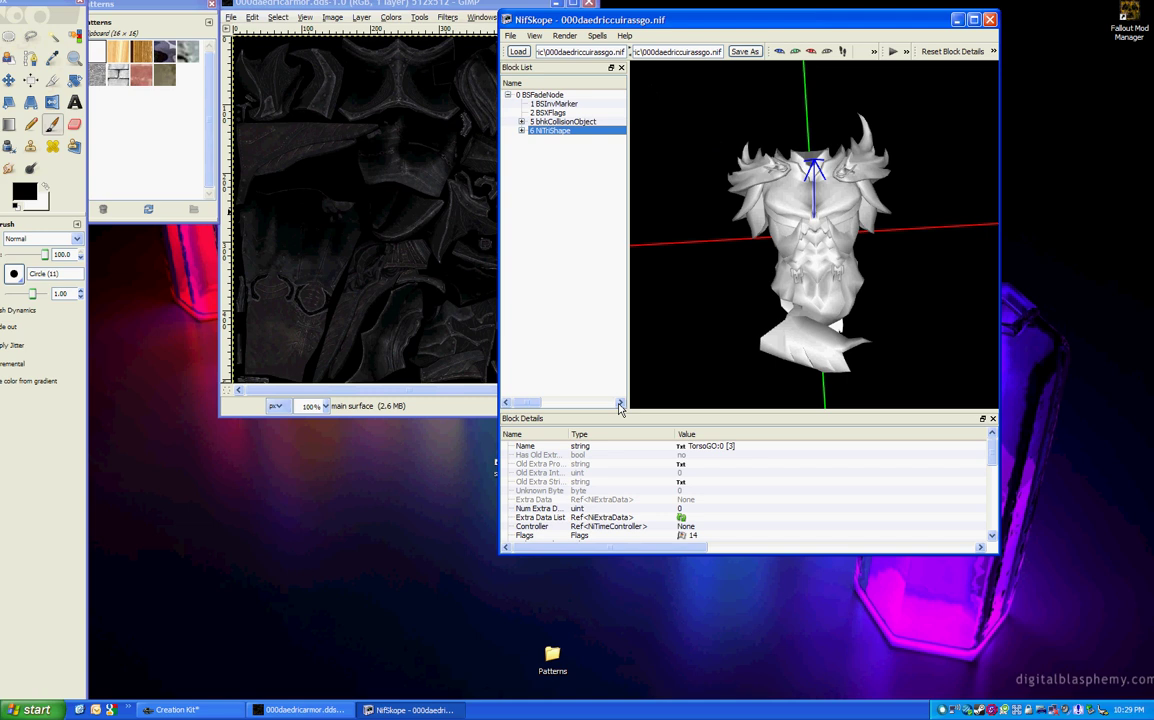
left_click_drag(612, 25, 667, 57)
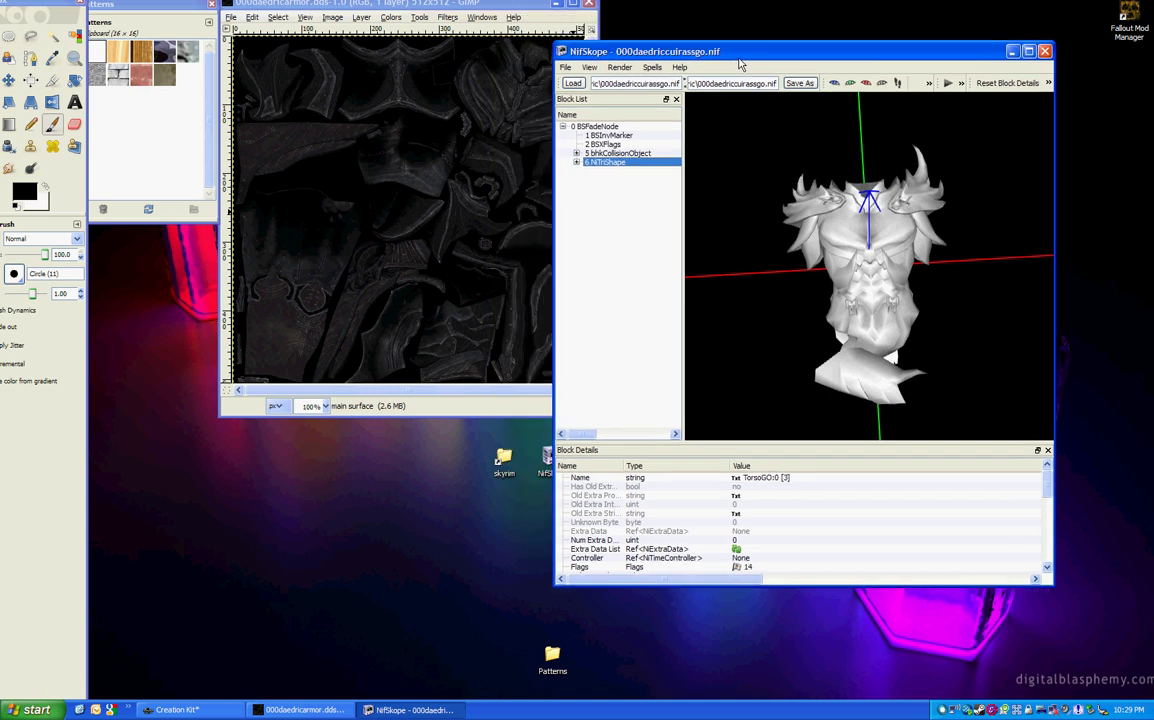
left_click_drag(740, 65, 790, 50)
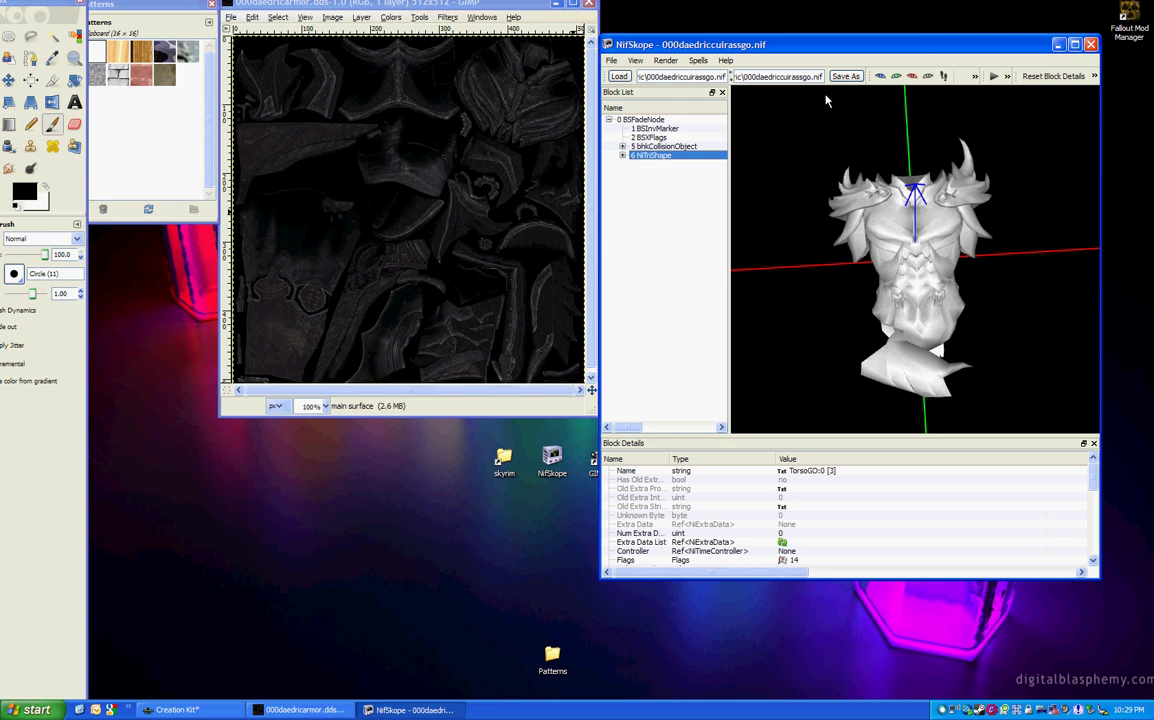
left_click_drag(830, 222, 905, 266)
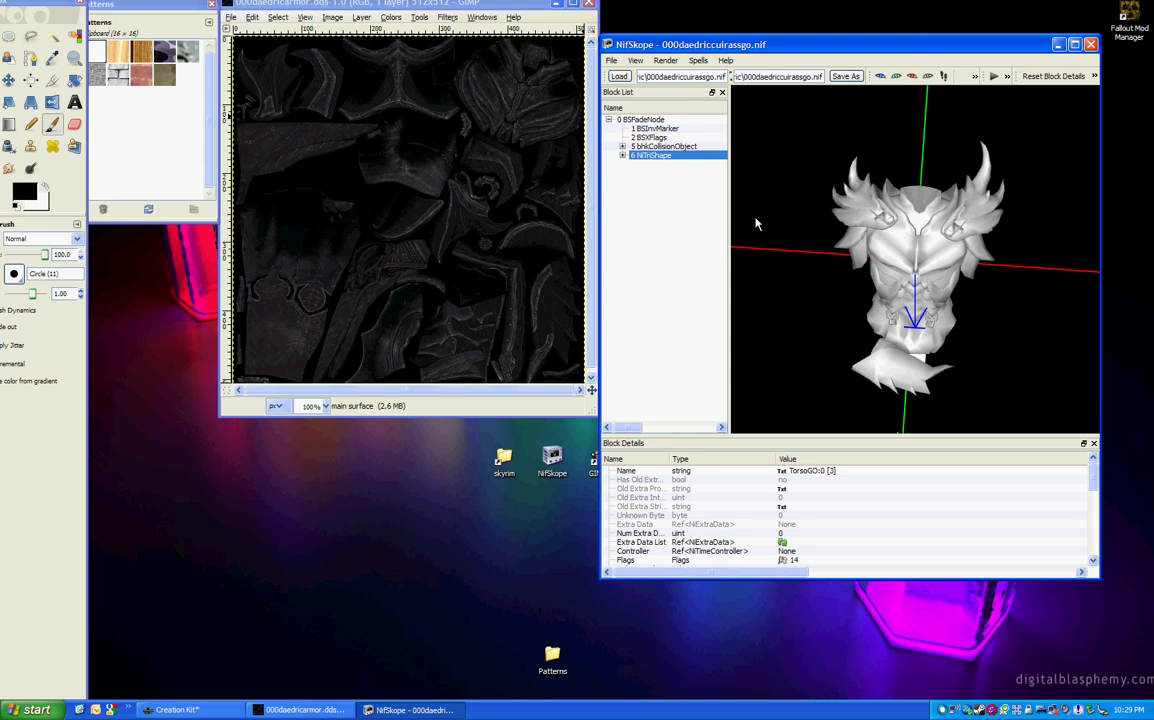
mouse_move(758, 222)
left_mouse_down()
mouse_move(765, 214)
mouse_move(738, 211)
mouse_move(785, 295)
mouse_move(866, 258)
mouse_move(755, 211)
left_mouse_up()
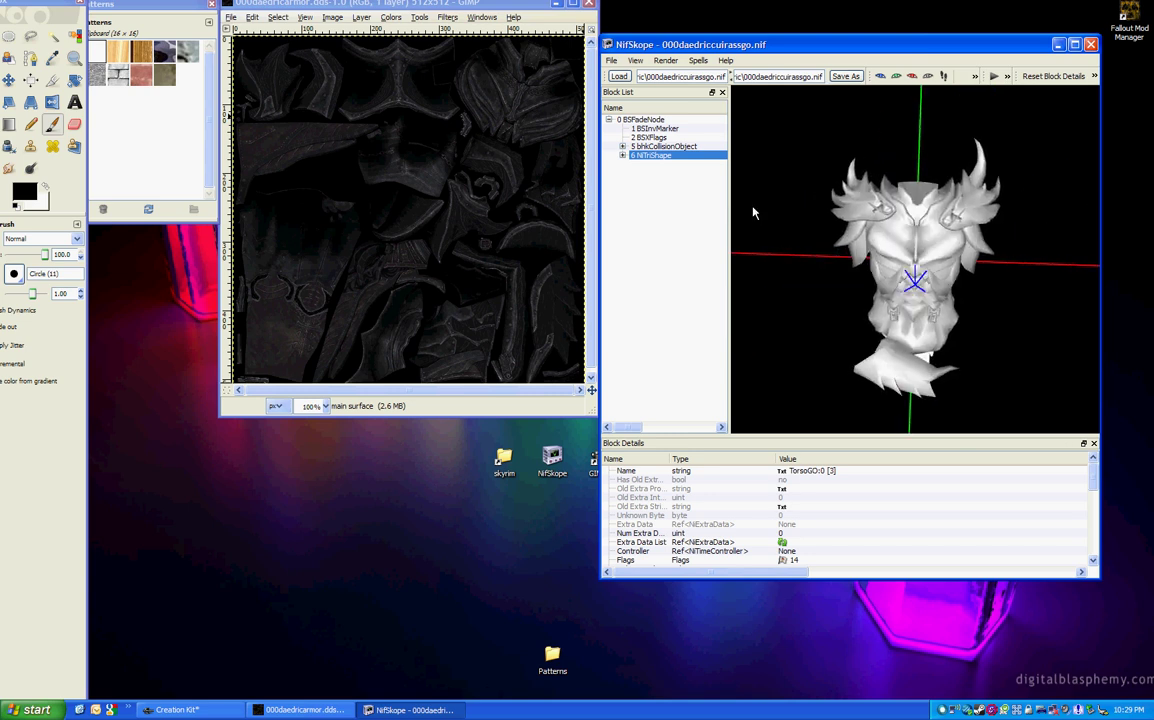
Step: Expand BSFadeNode and NiTriShape and select the BSShaderTextureSet block
left_click(608, 119)
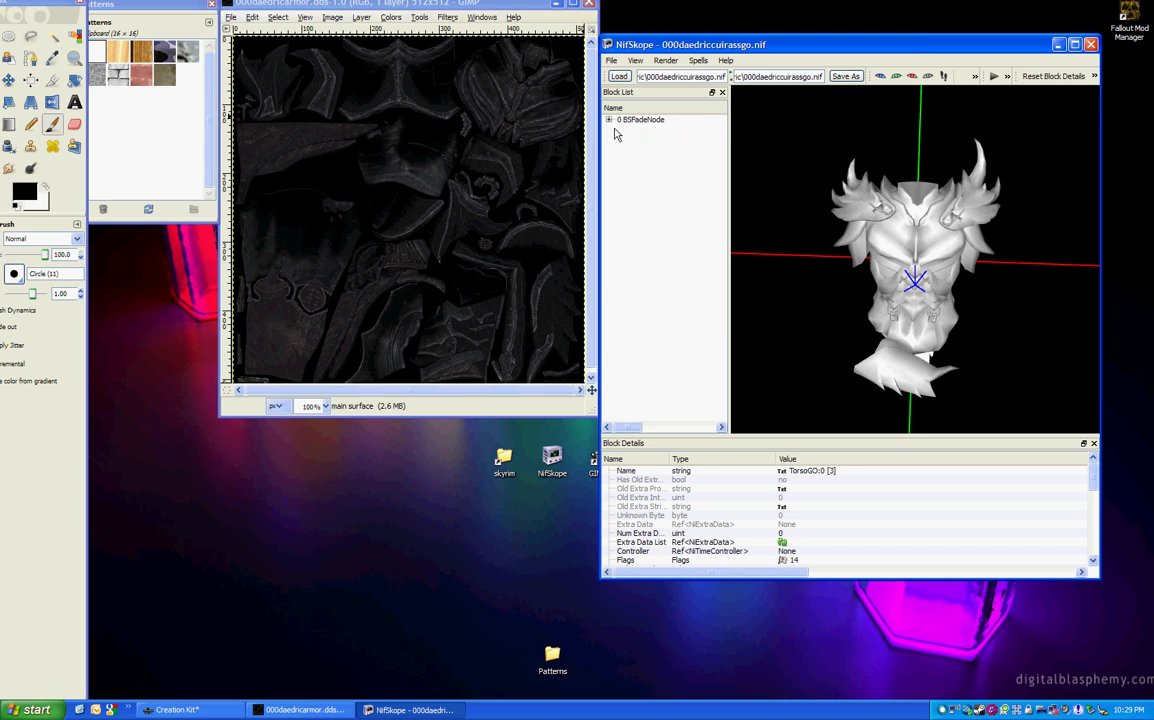
double_click(636, 120)
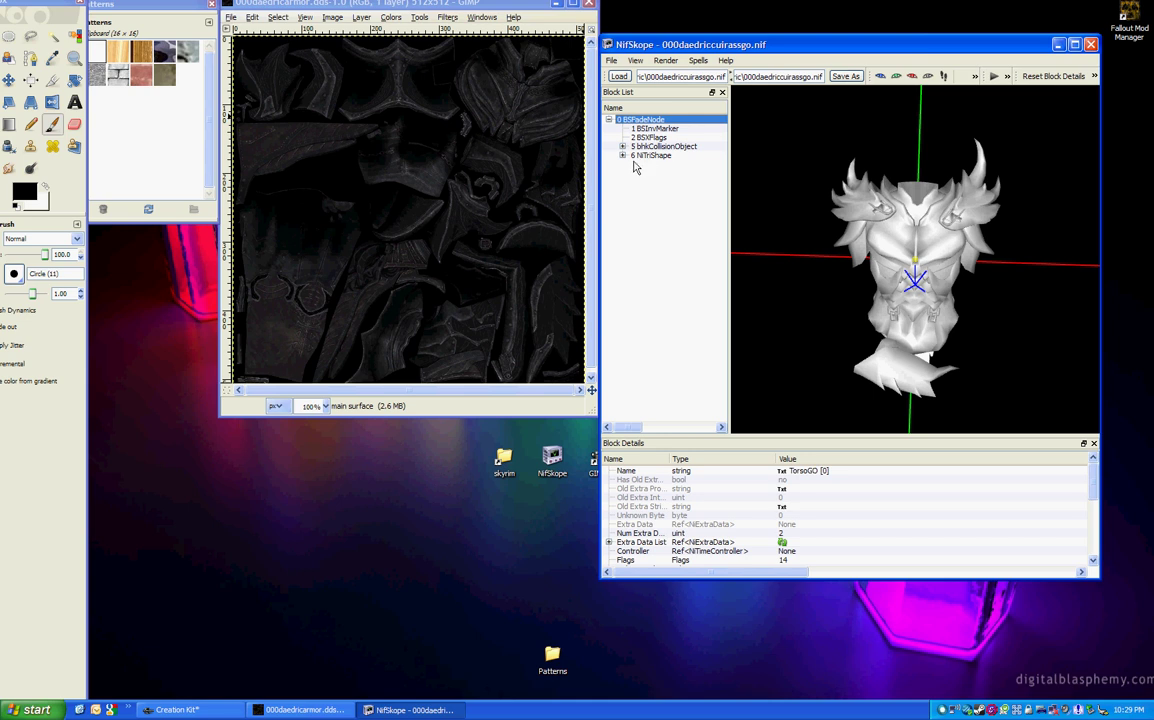
double_click(651, 155)
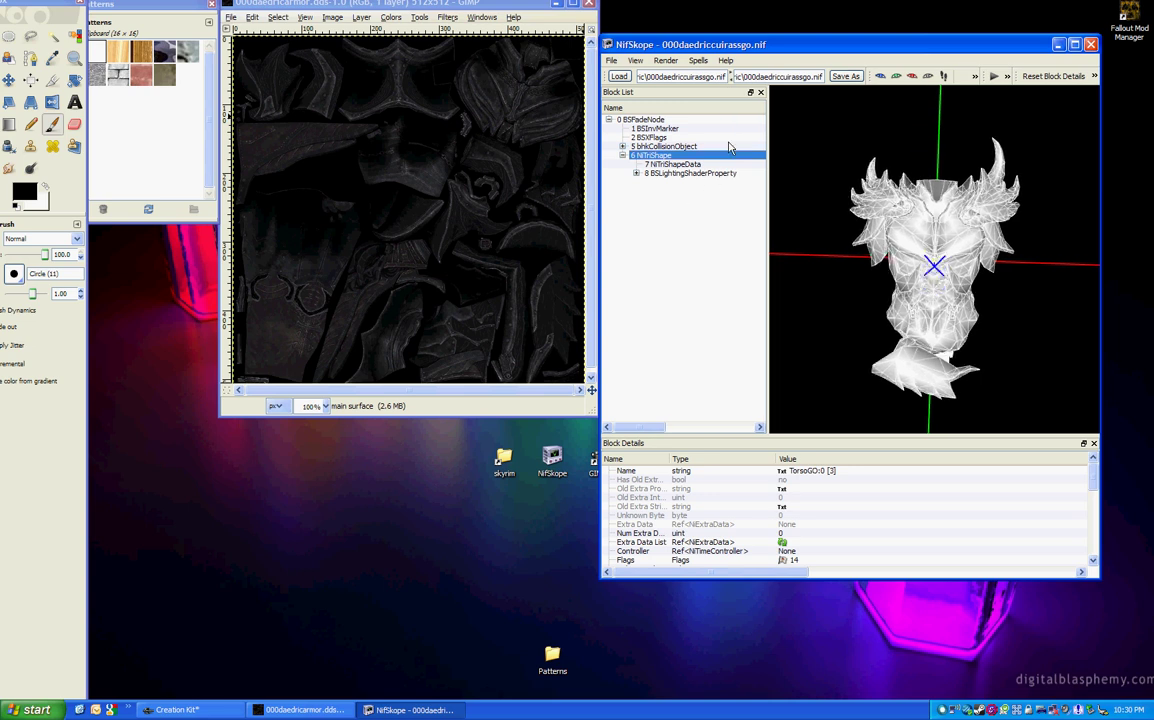
left_click(636, 173)
left_click(700, 182)
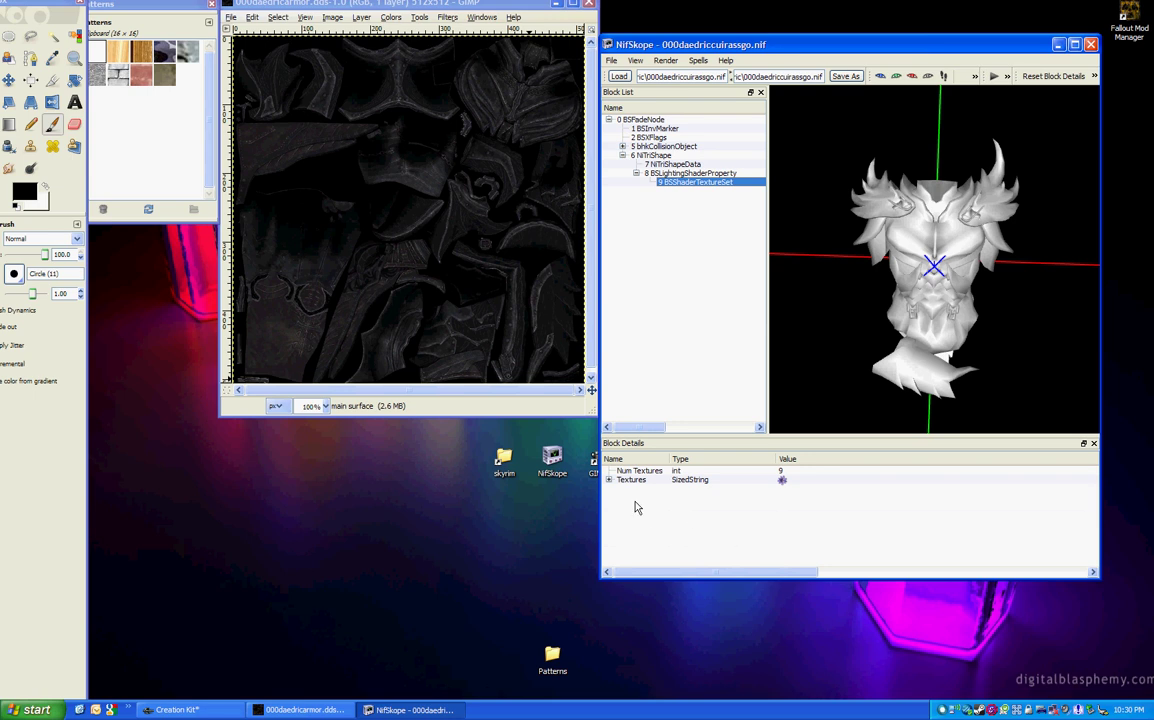
Step: List the nine texture paths and step through DaedricArmor_n.dds, Ore_Ebony_e.dds and DaedricArmor_m.dds
left_click(608, 480)
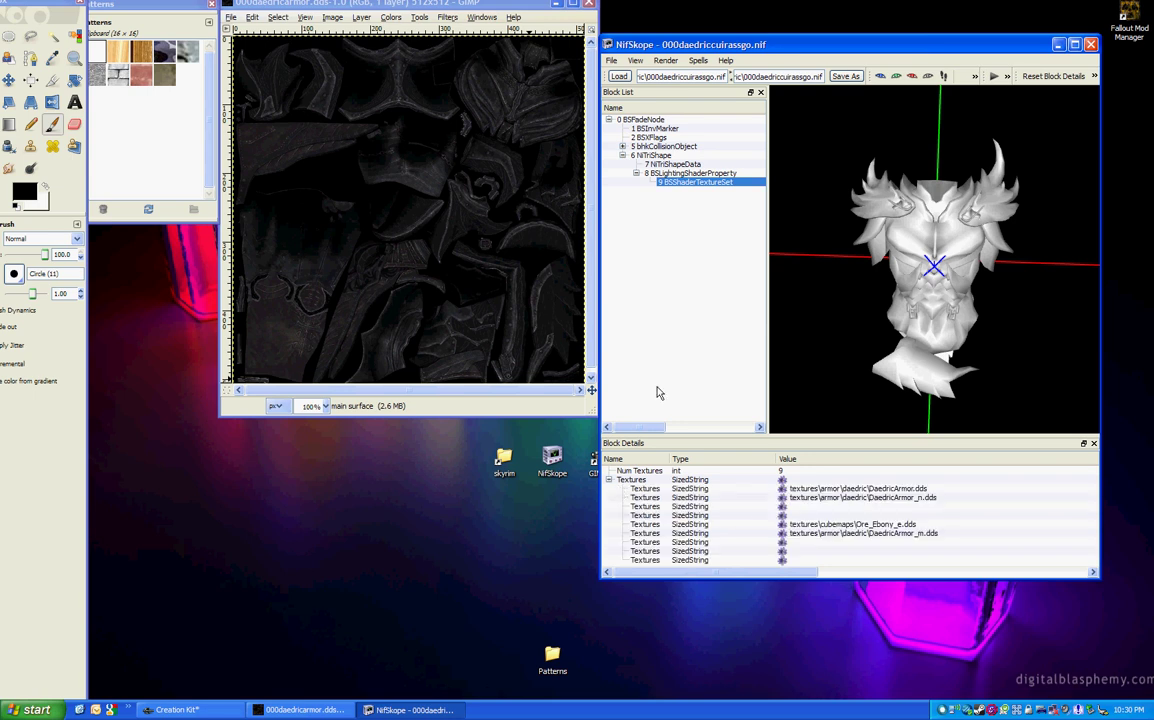
left_click(939, 499)
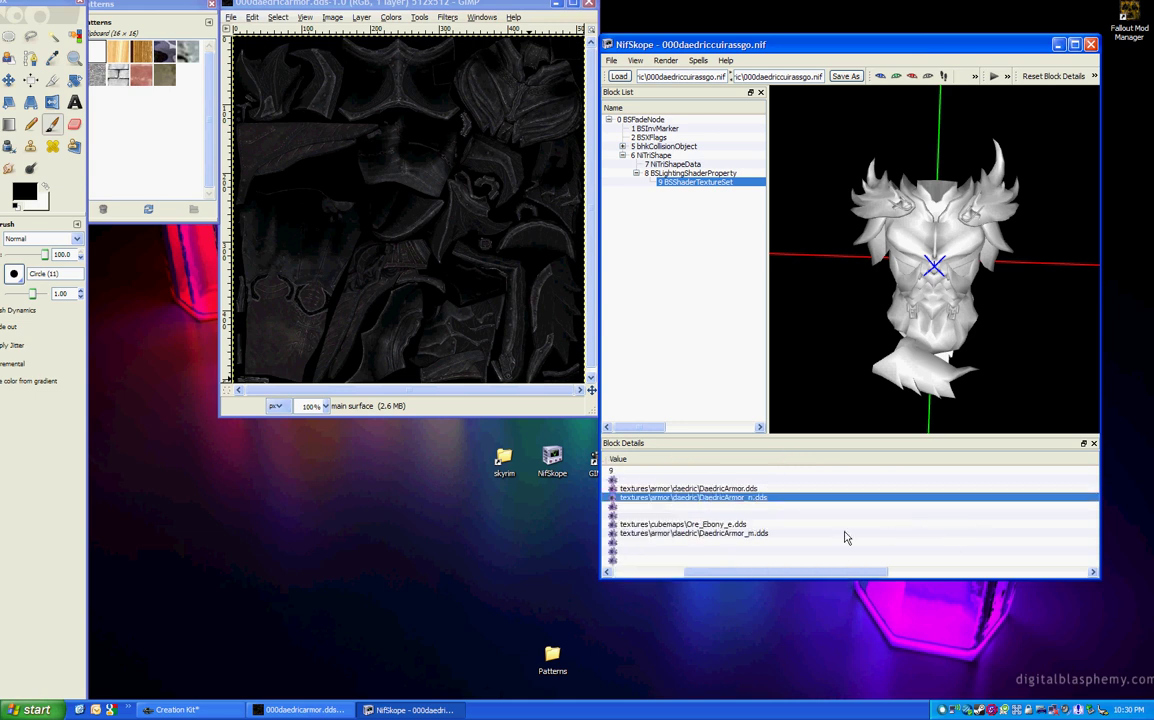
left_click(700, 525)
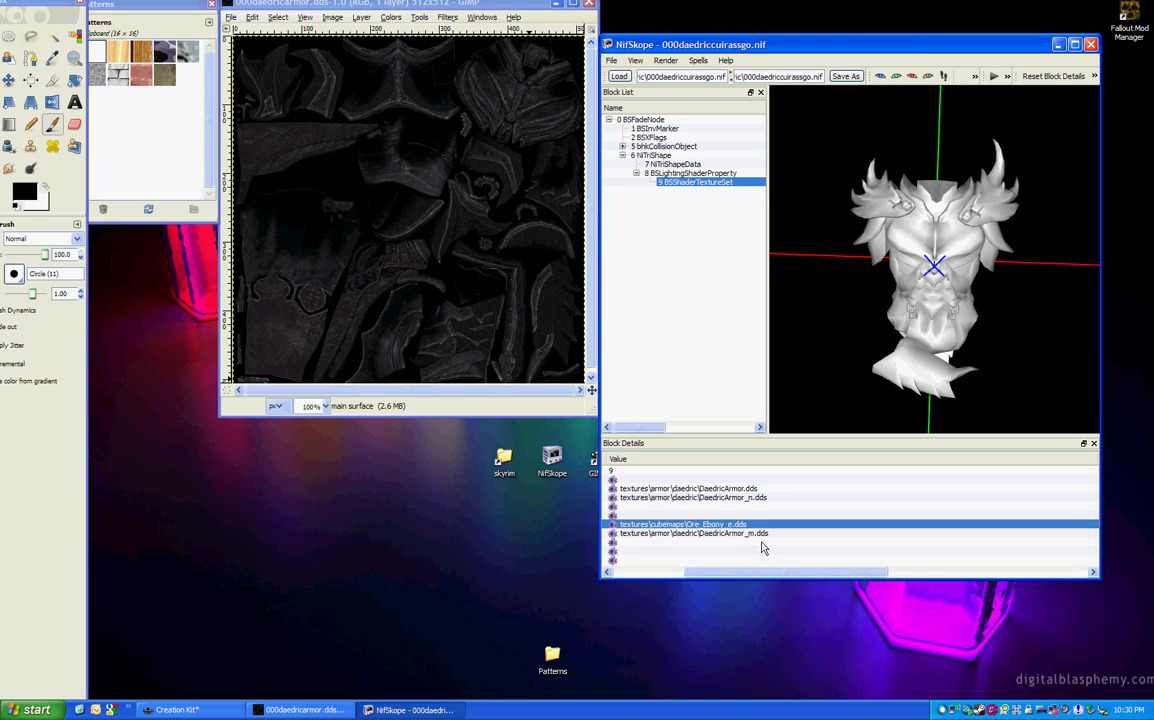
key("Down")
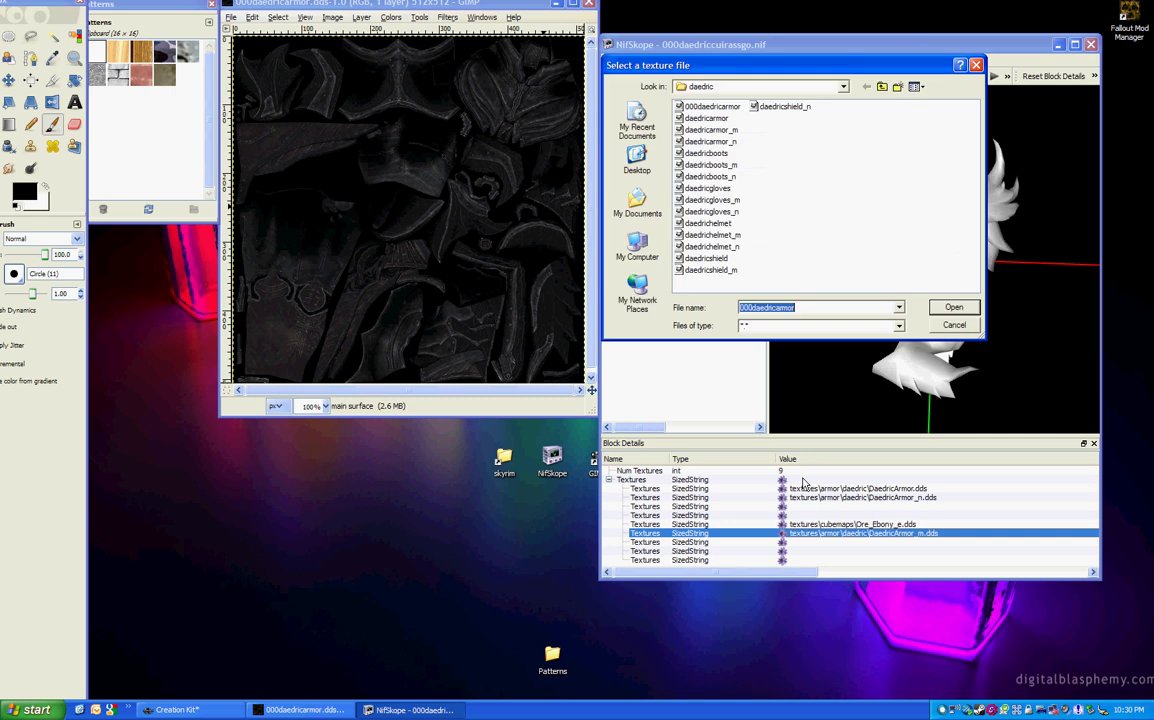
Step: Set the first texture slot to 000daedricarmor from the daedric folder
left_click(843, 88)
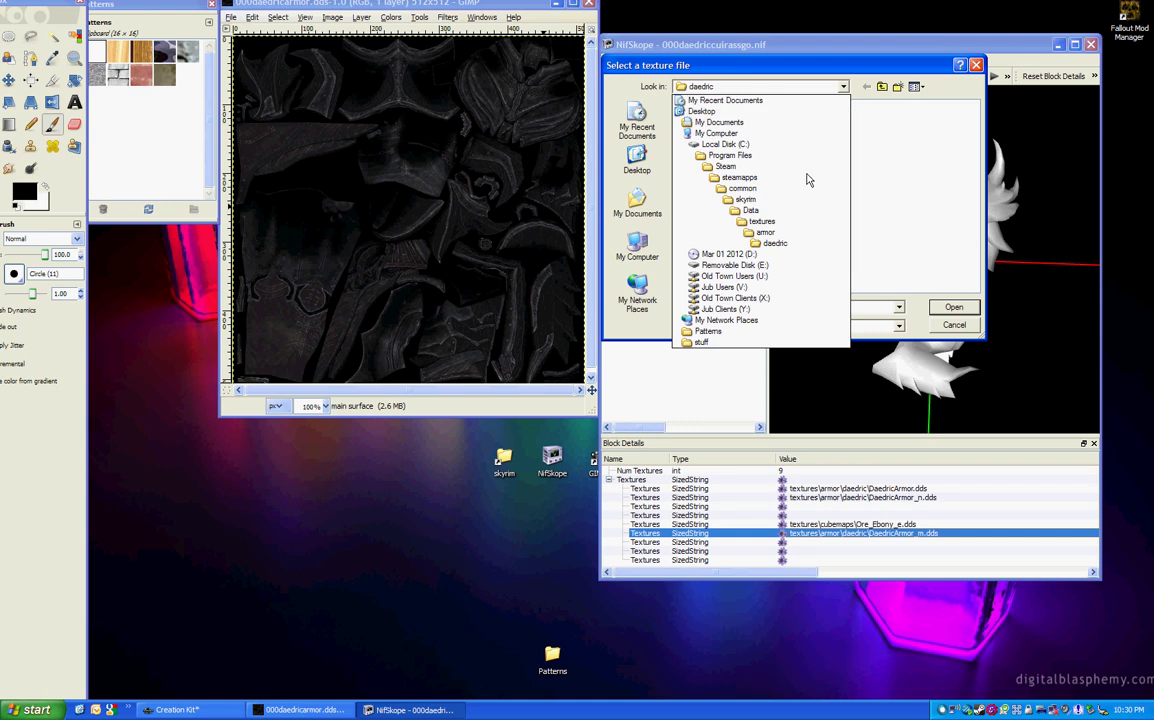
key("Escape")
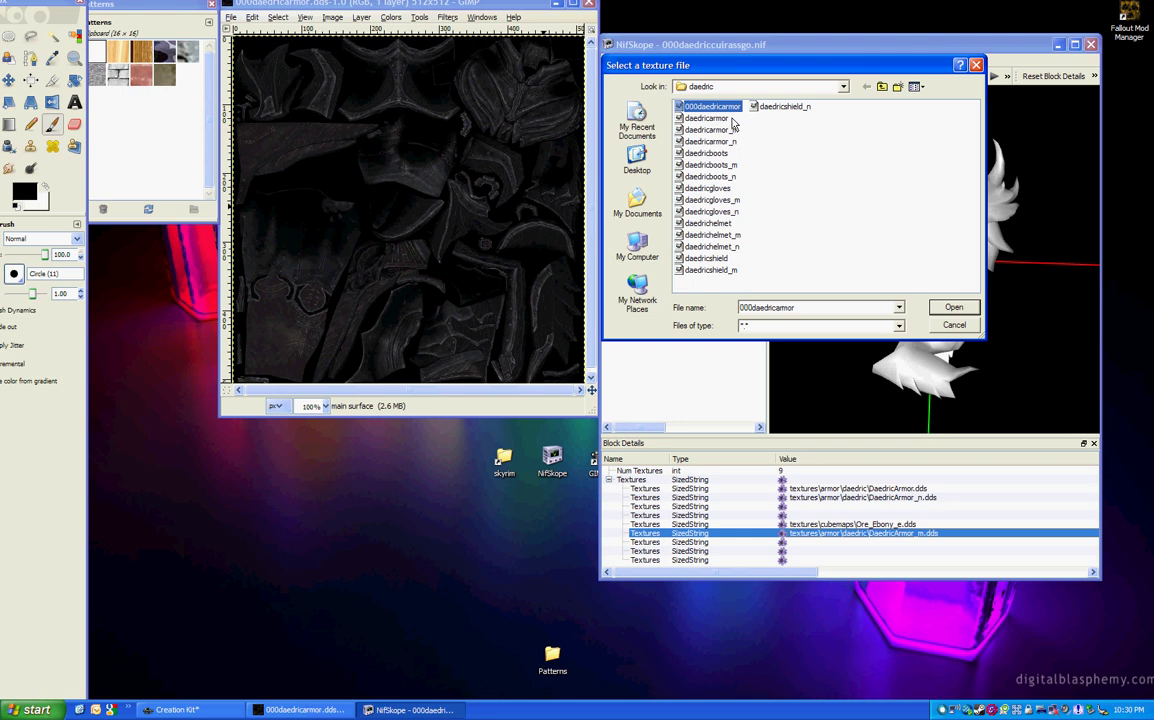
key("Return")
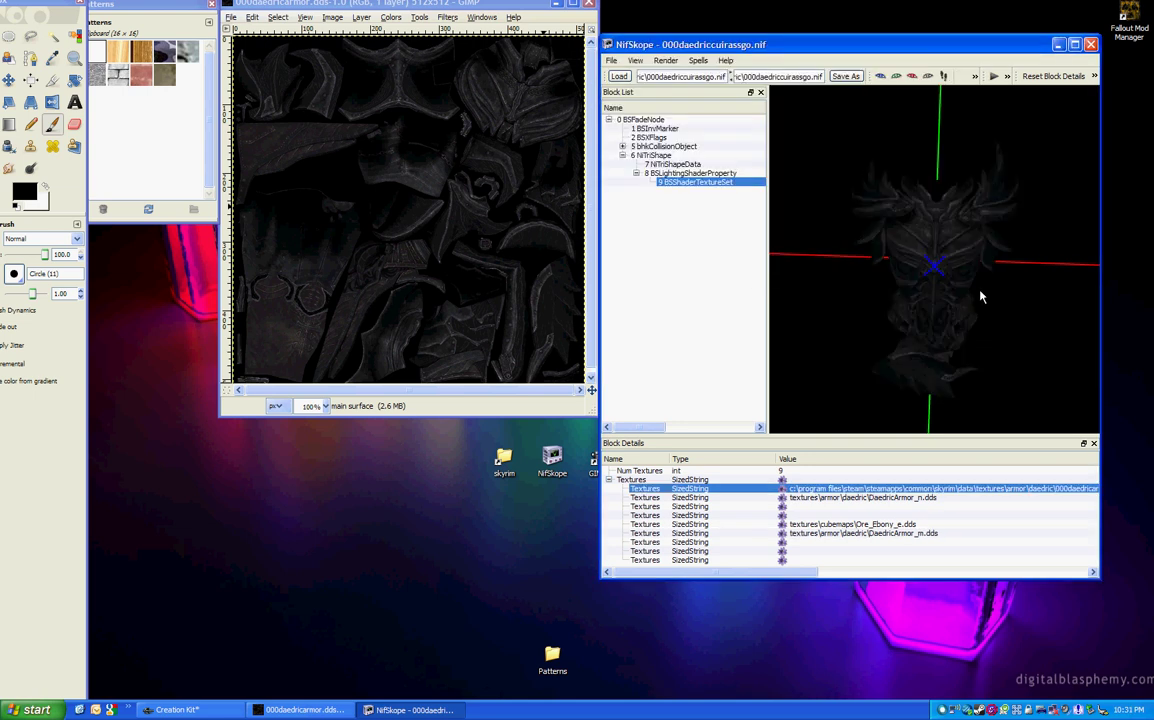
Step: Orbit the dark-textured cuirass from several angles, then raise GIMP's Toolbox
left_click_drag(980, 297, 985, 293)
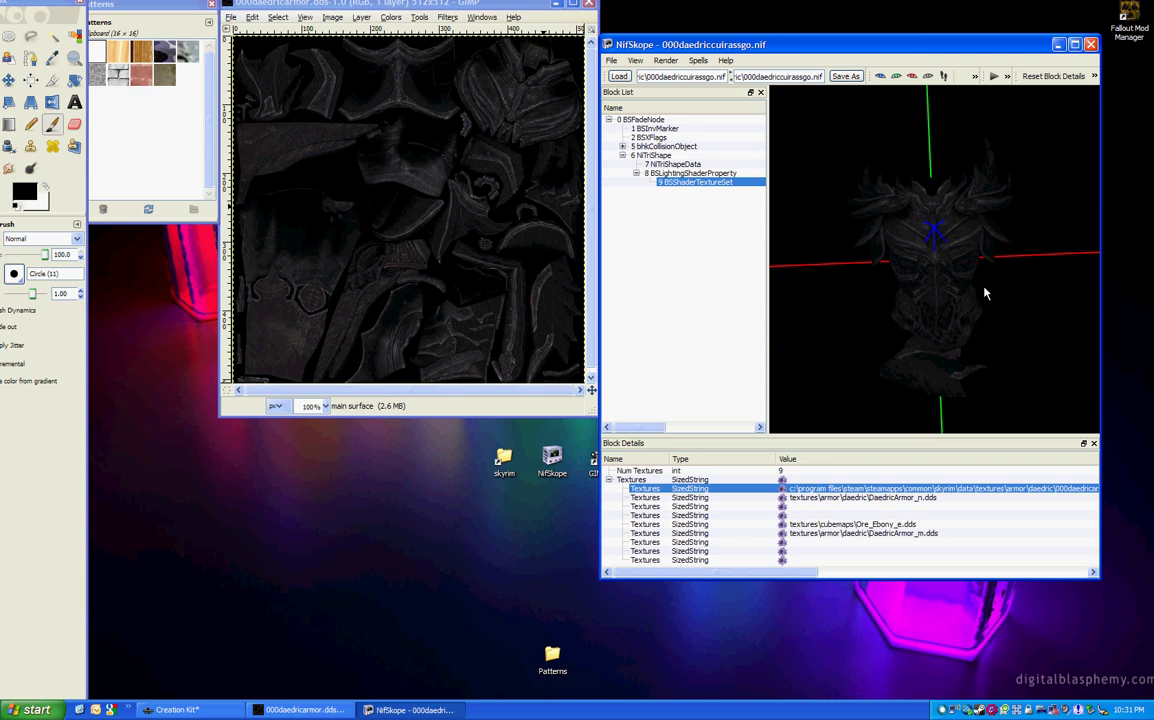
left_click_drag(920, 316, 866, 306)
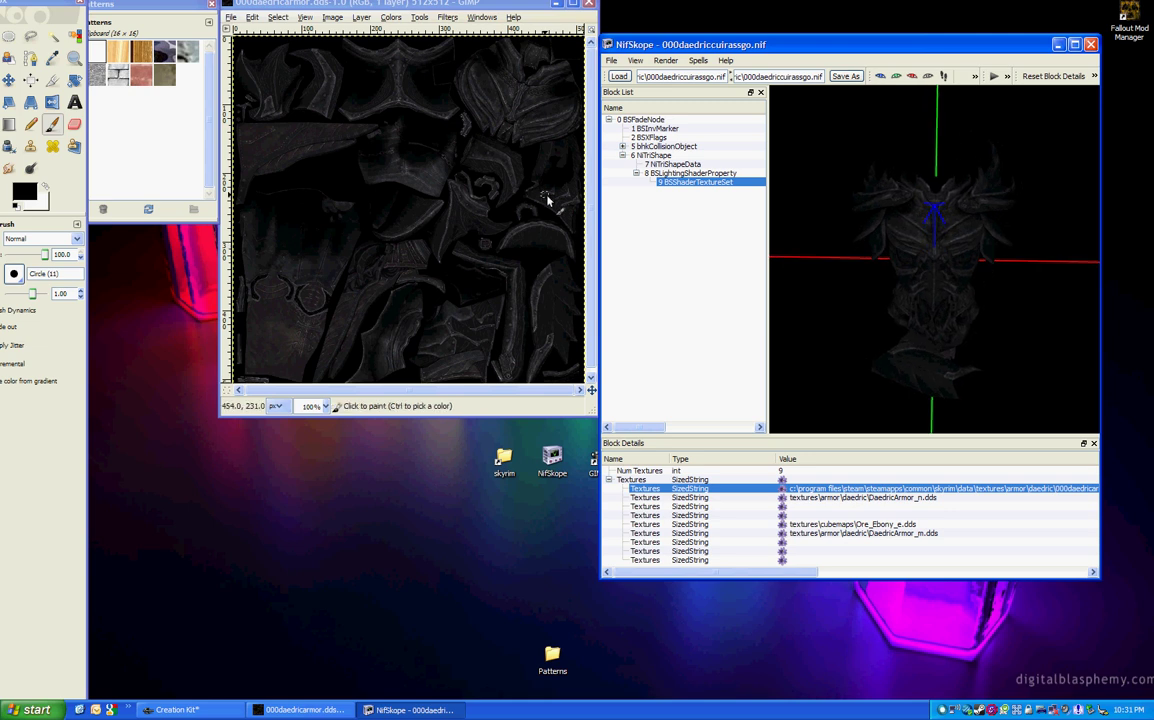
left_click_drag(940, 304, 911, 305)
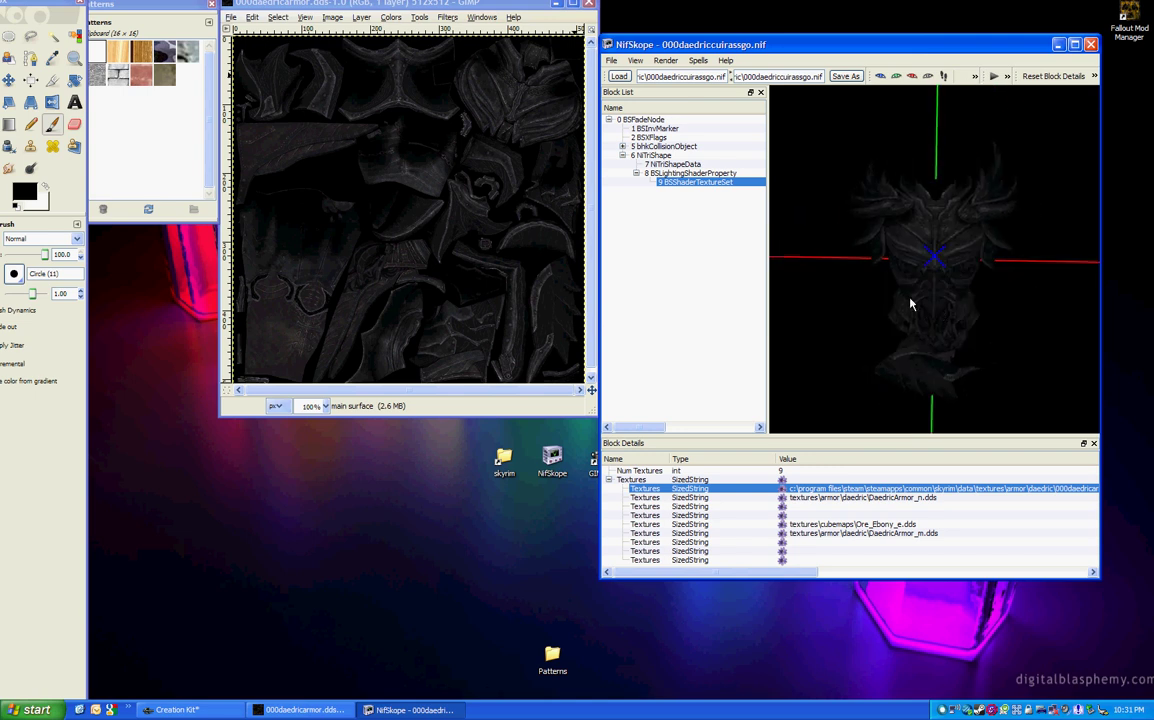
left_click_drag(41, 14, 41, 84)
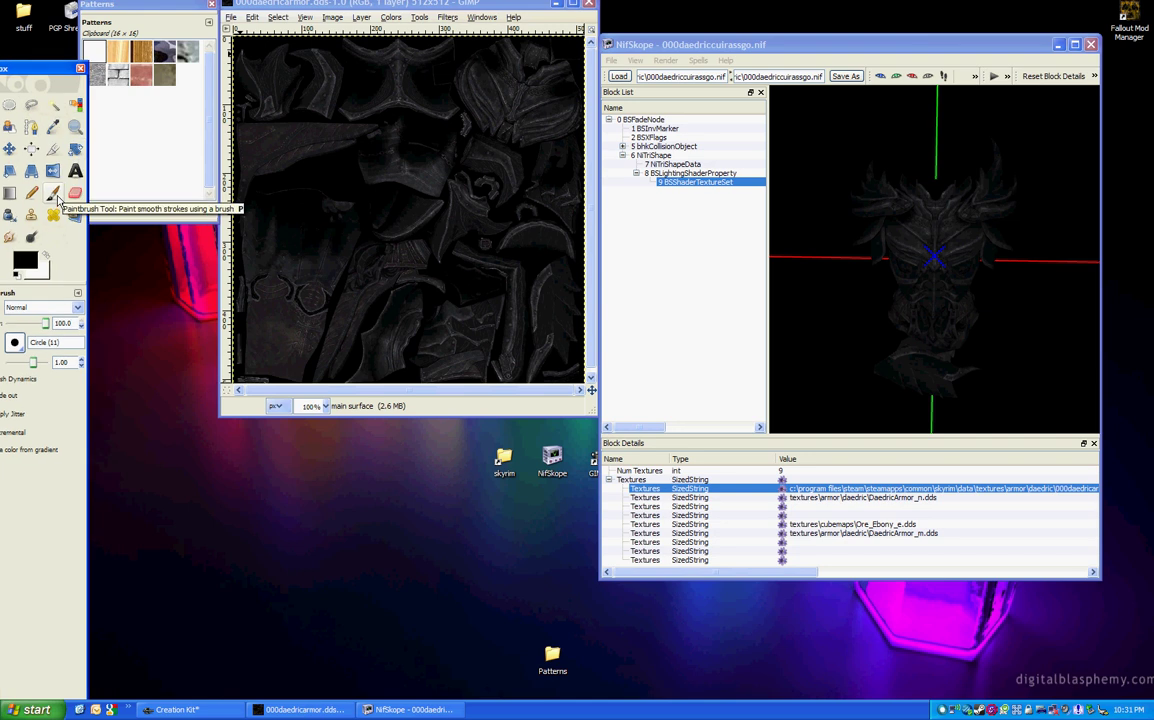
Step: Scribble thick black Paintbrush strokes across the 000daedricarmor texture
left_click(57, 195)
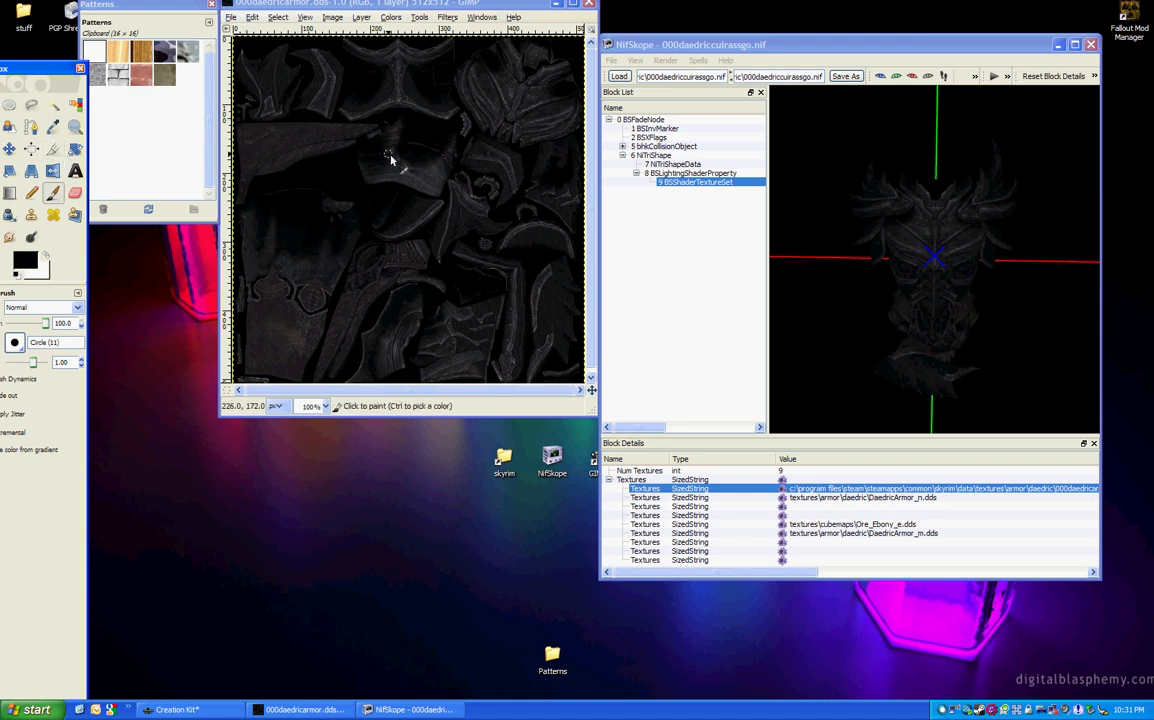
mouse_move(390, 158)
left_mouse_down()
mouse_move(314, 257)
mouse_move(353, 244)
mouse_move(419, 160)
mouse_move(270, 130)
mouse_move(430, 200)
mouse_move(358, 245)
mouse_move(505, 125)
mouse_move(533, 72)
mouse_move(290, 95)
mouse_move(341, 243)
left_mouse_up()
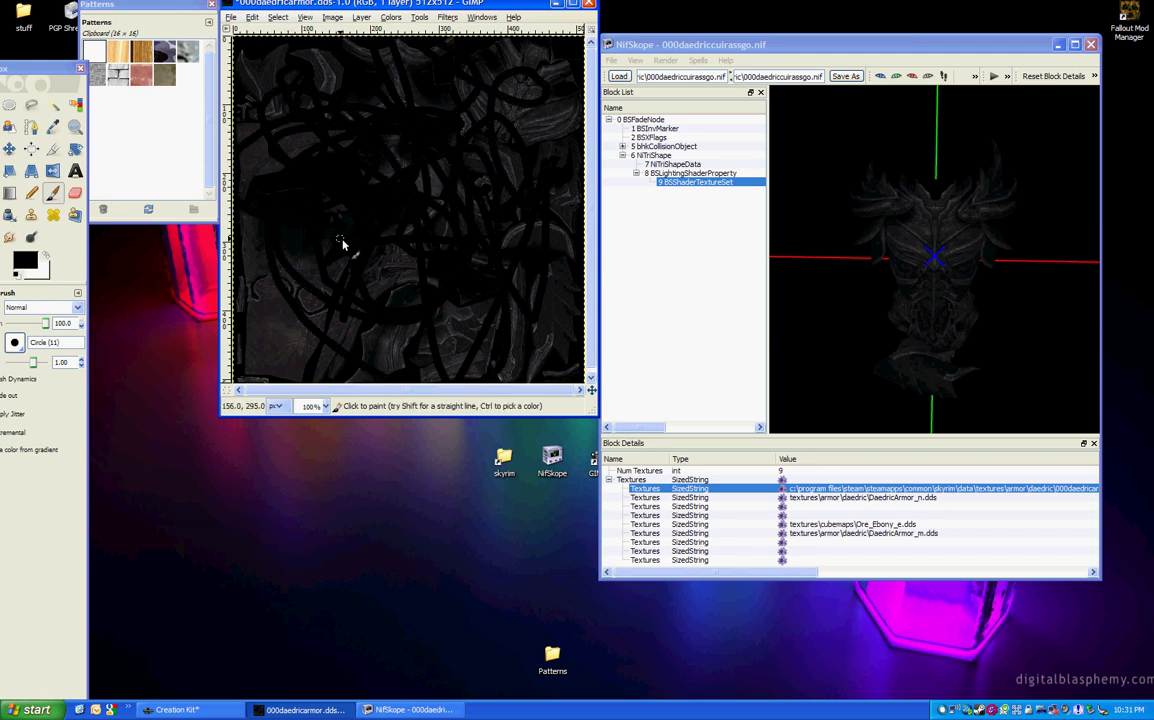
Step: Save the scribbled texture and inspect the black strokes on the NifSkope cuirass from front and diagonal views
left_click(230, 18)
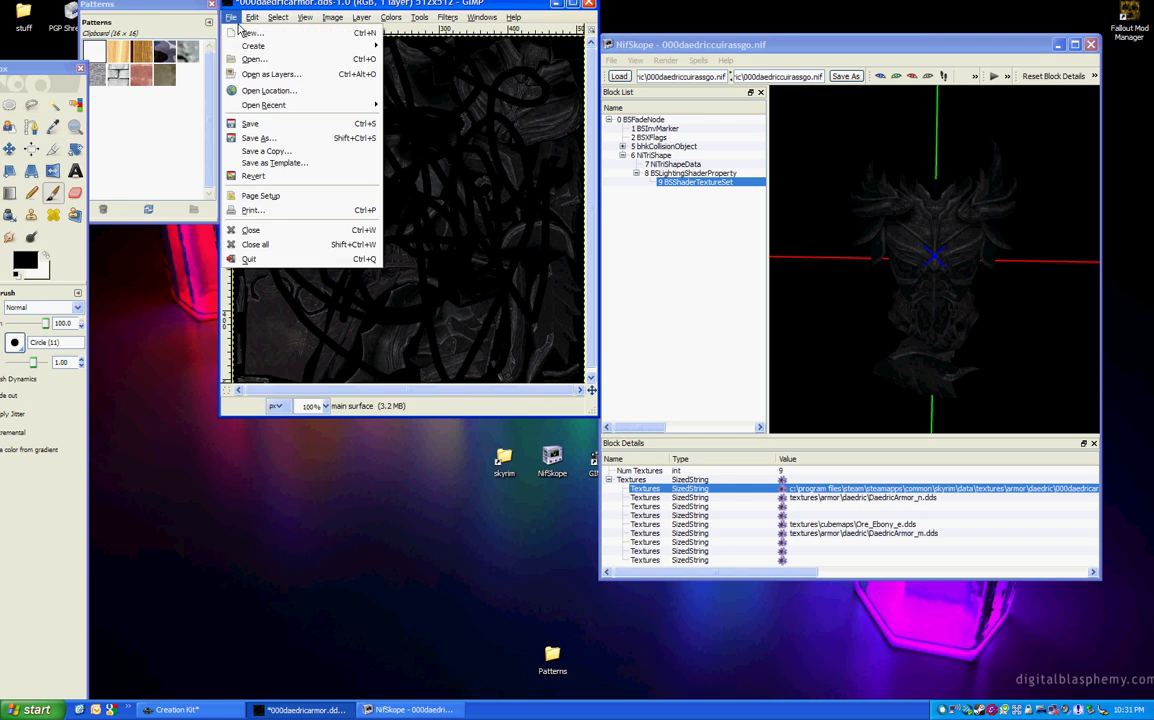
left_click(270, 124)
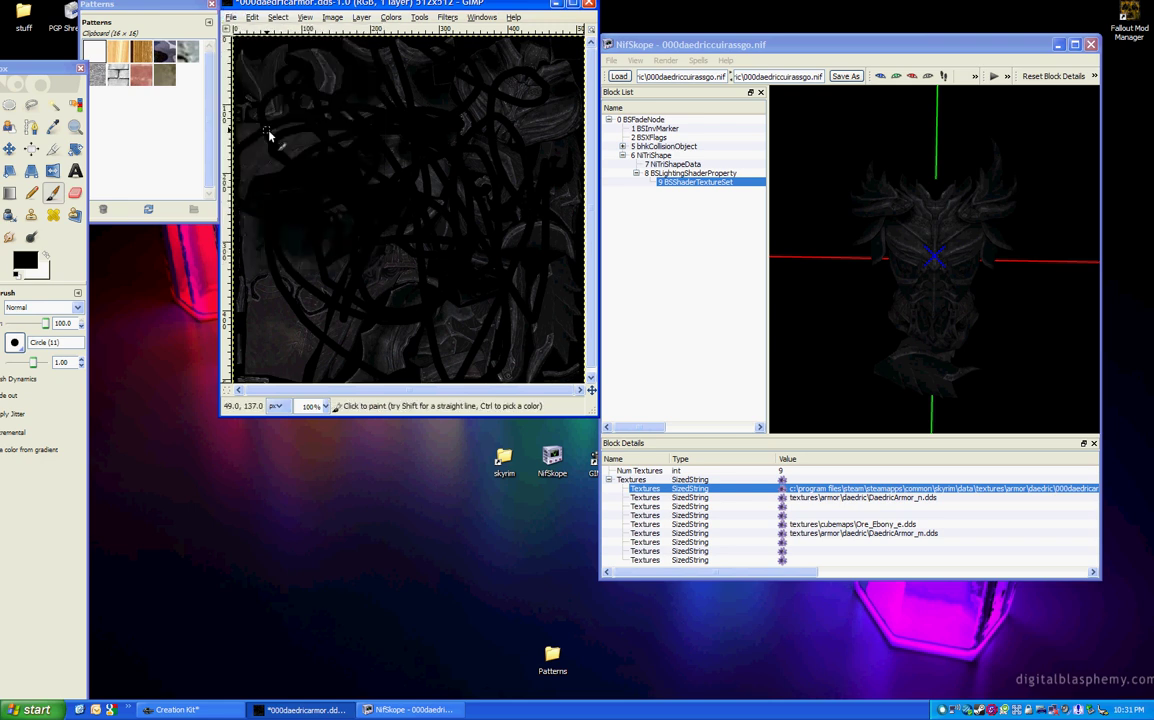
left_click(1000, 277)
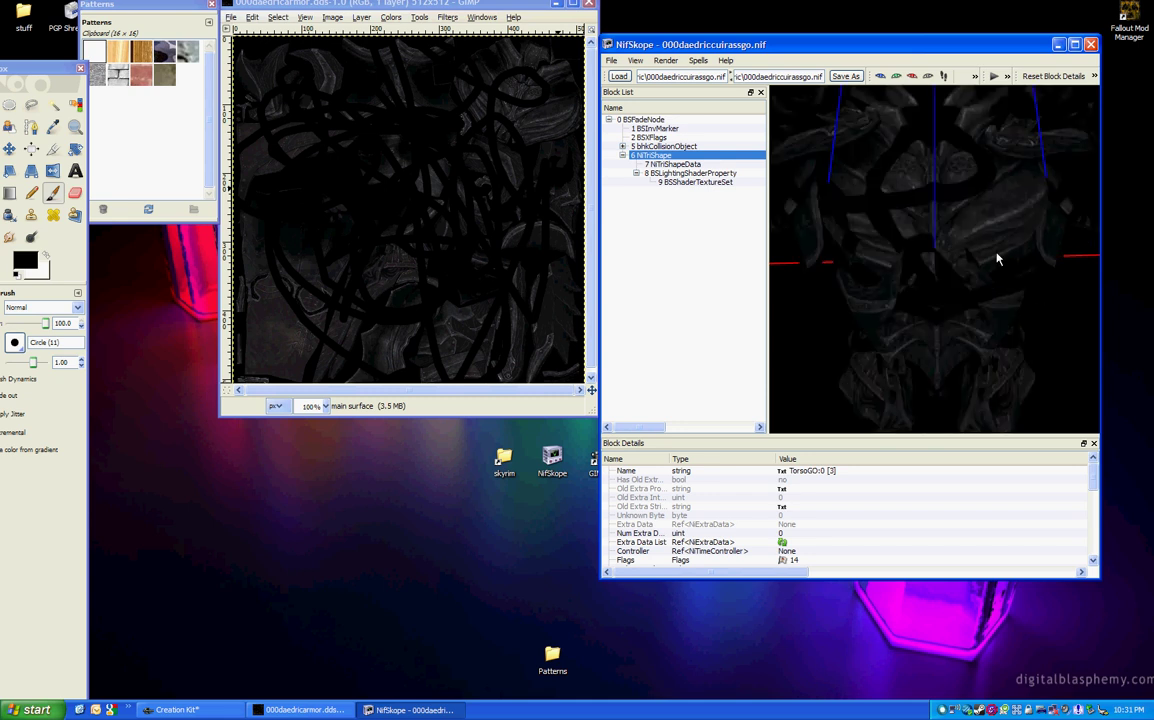
left_click_drag(999, 257, 992, 317)
key("F6")
scroll(981, 318, "up", 3)
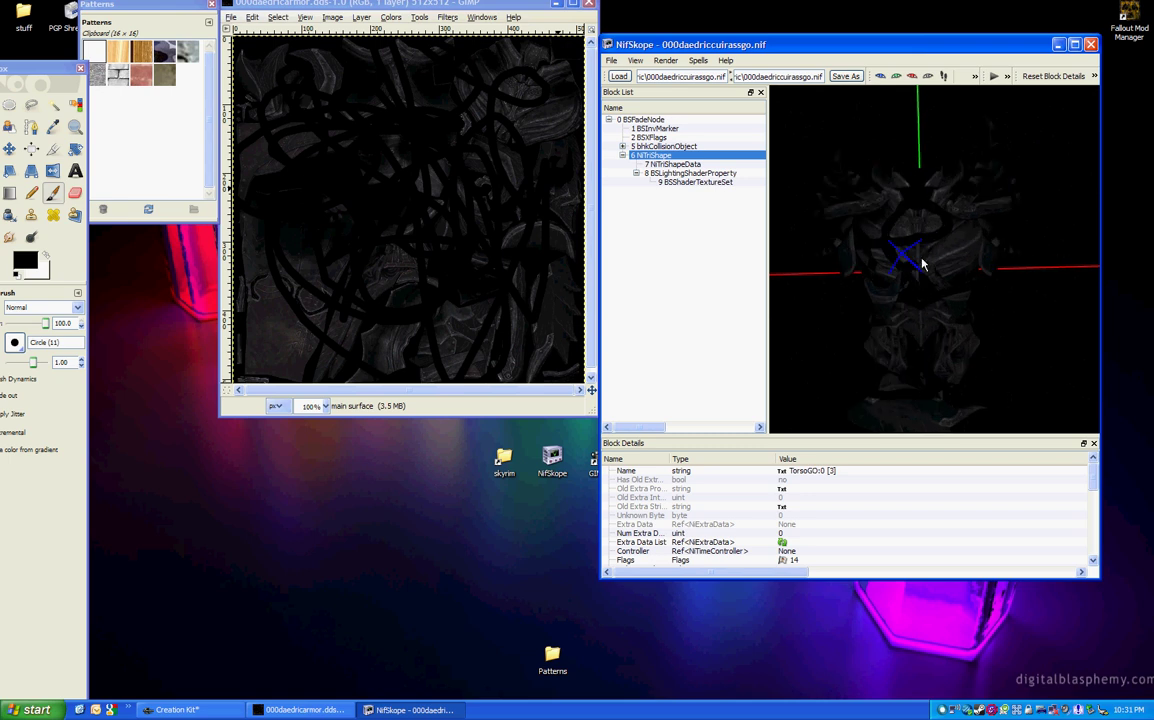
left_click_drag(922, 258, 971, 245)
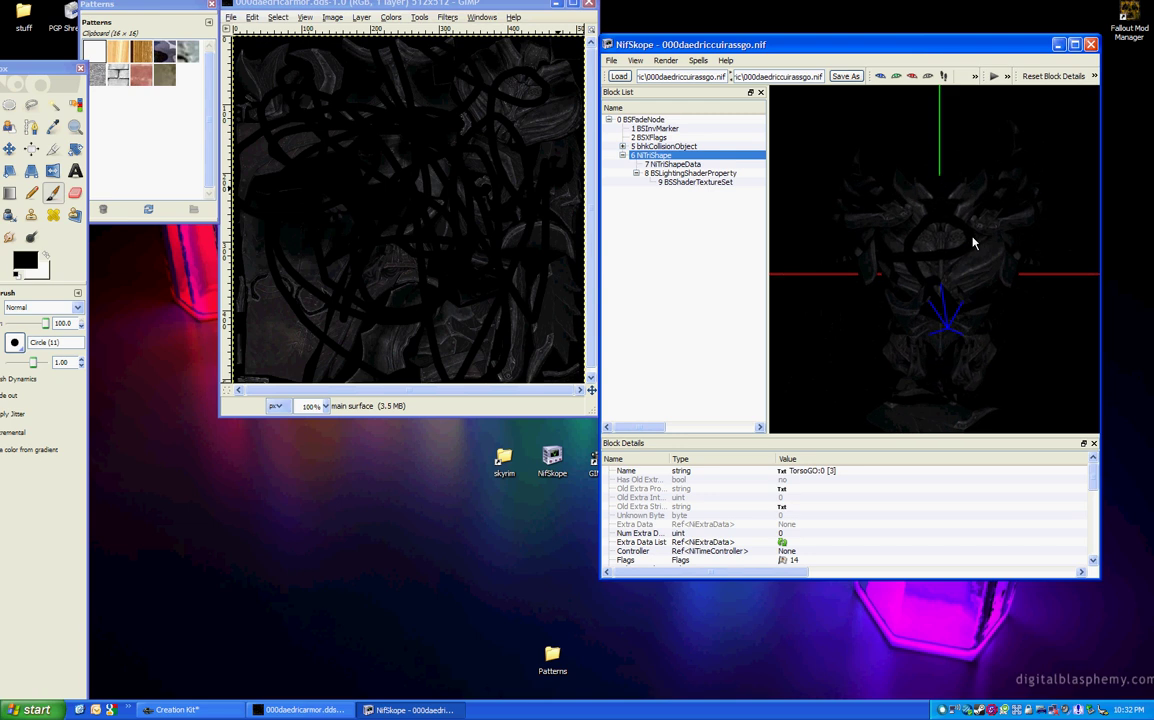
Step: Undo the Paintbrush strokes and save the clean 000daedricarmor texture again
left_click(252, 18)
left_click(272, 33)
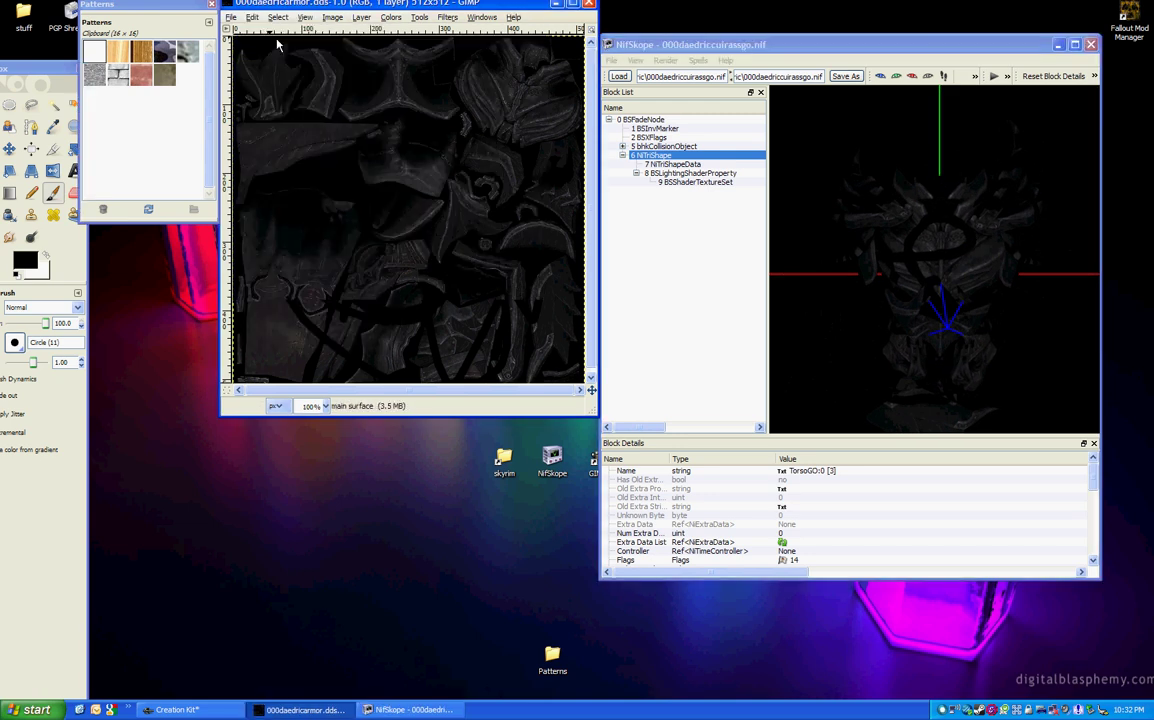
left_click(230, 17)
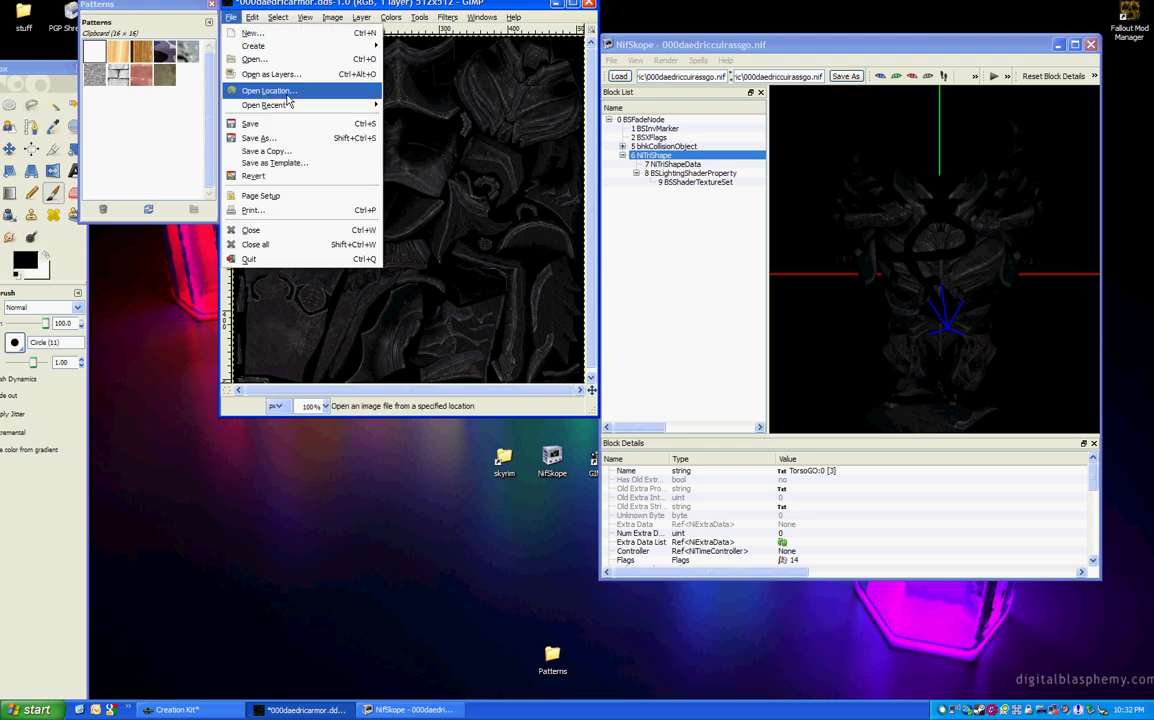
left_click(300, 122)
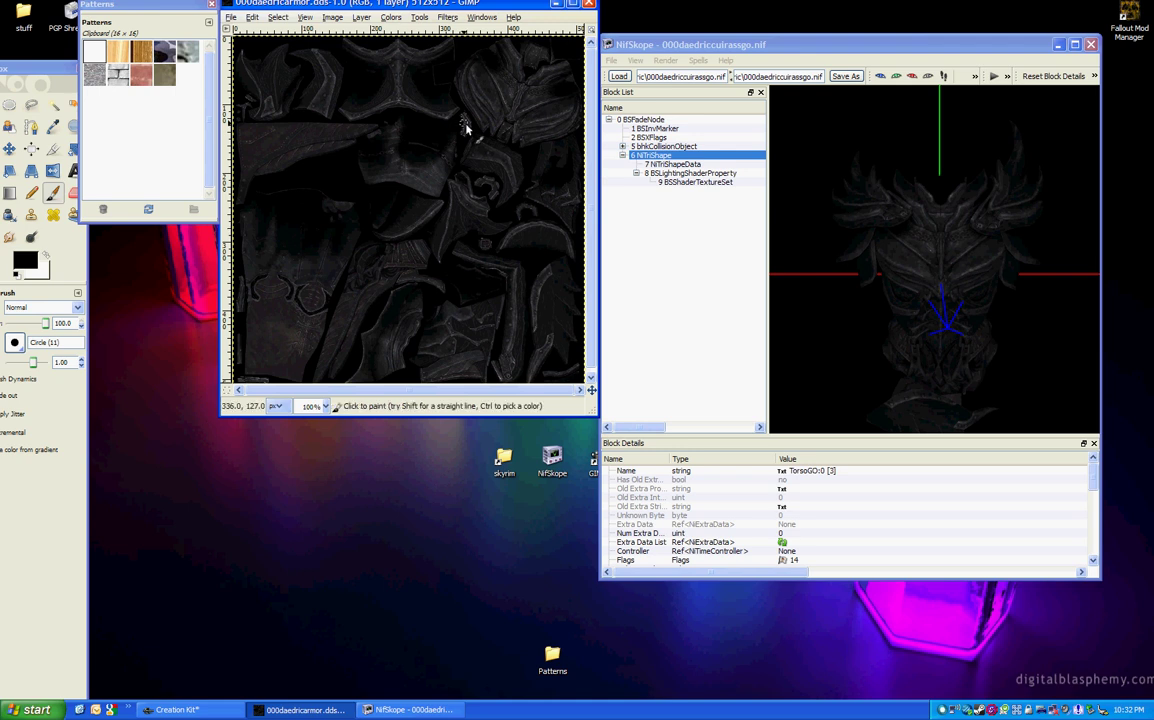
mouse_move(442, 8)
left_mouse_down()
mouse_move(466, 28)
mouse_move(450, 18)
left_mouse_up()
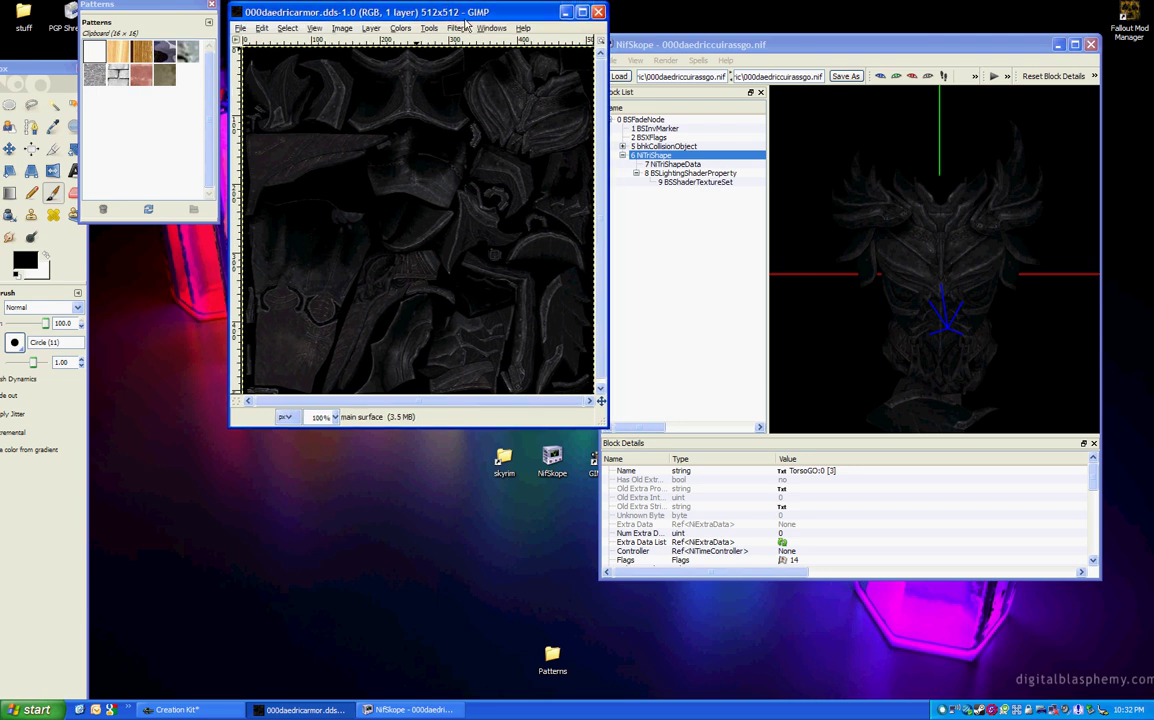
Step: Bring the whole toolbox on-screen and draw several rectangle selections on the armor texture
left_click_drag(422, 12, 414, 24)
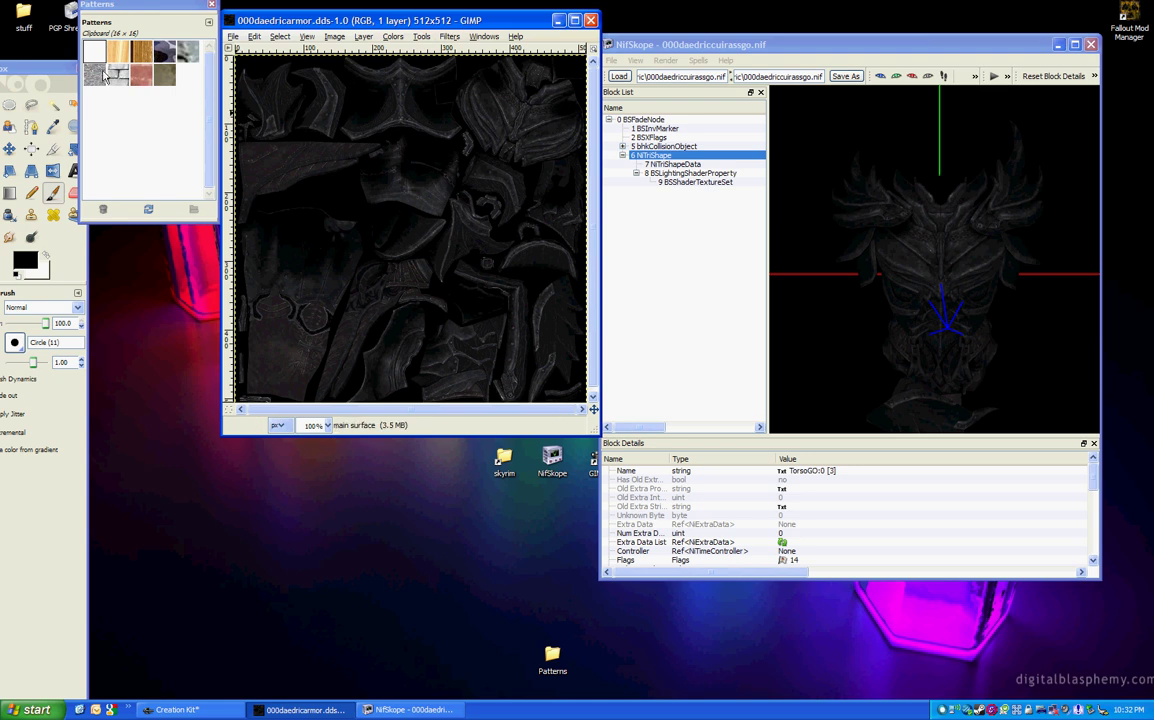
left_click_drag(50, 70, 106, 78)
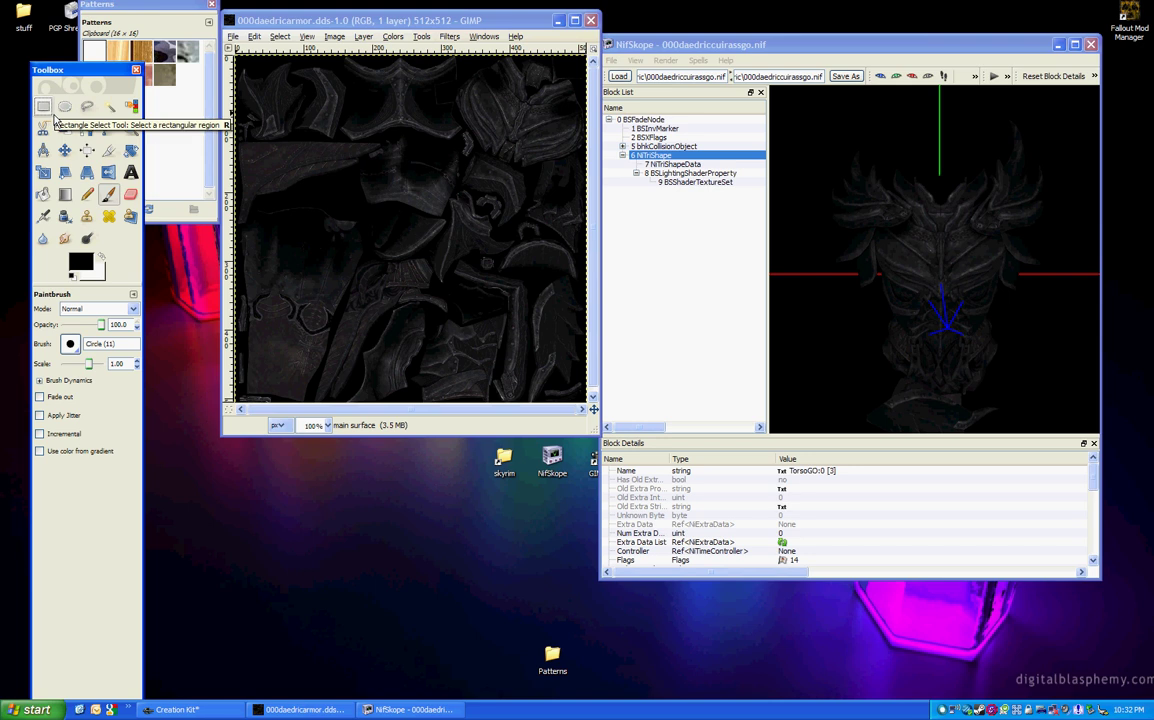
left_click(50, 114)
left_click_drag(278, 142, 398, 201)
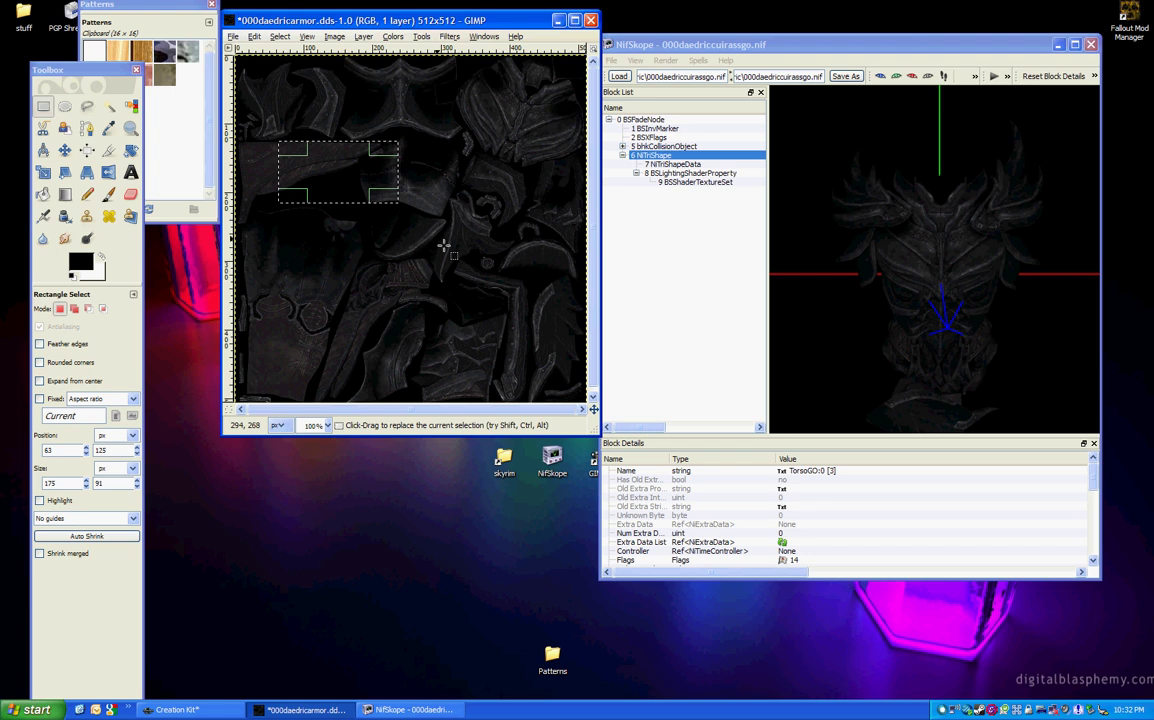
left_click_drag(460, 176, 510, 274)
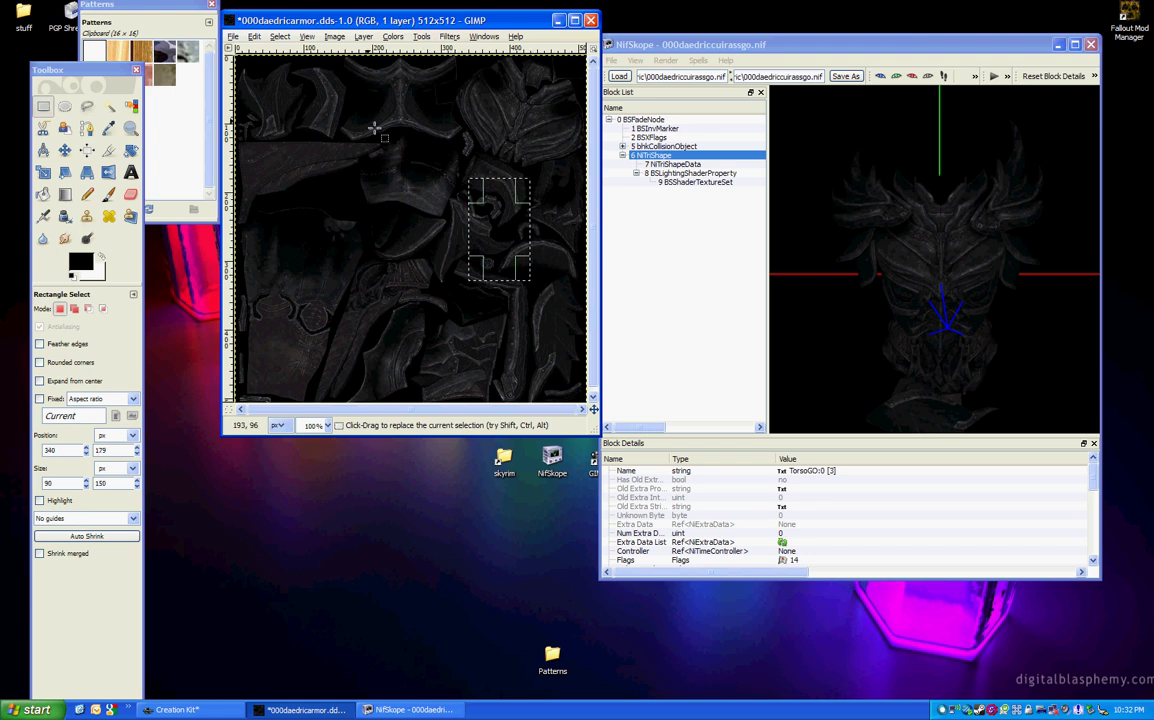
left_click_drag(364, 122, 412, 257)
Step: Undo the rectangle selections until the armor texture is back to its untouched state
left_click(254, 36)
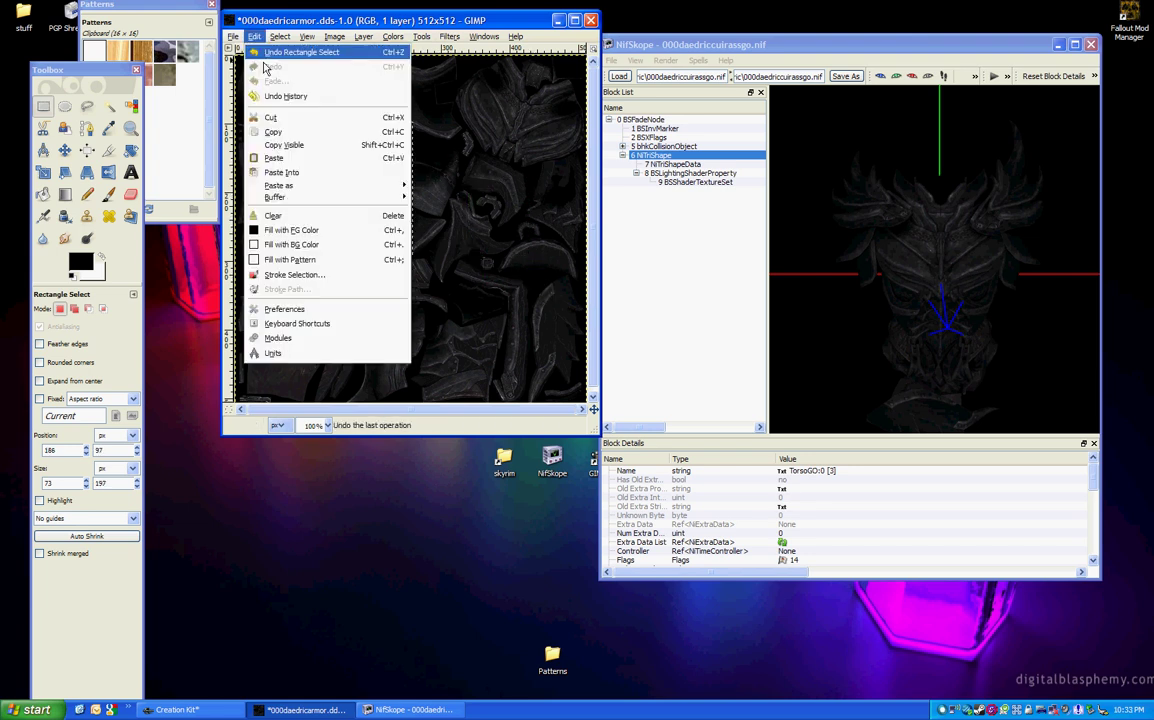
key("ctrl+z")
left_click(290, 67)
left_click(254, 36)
left_click(290, 52)
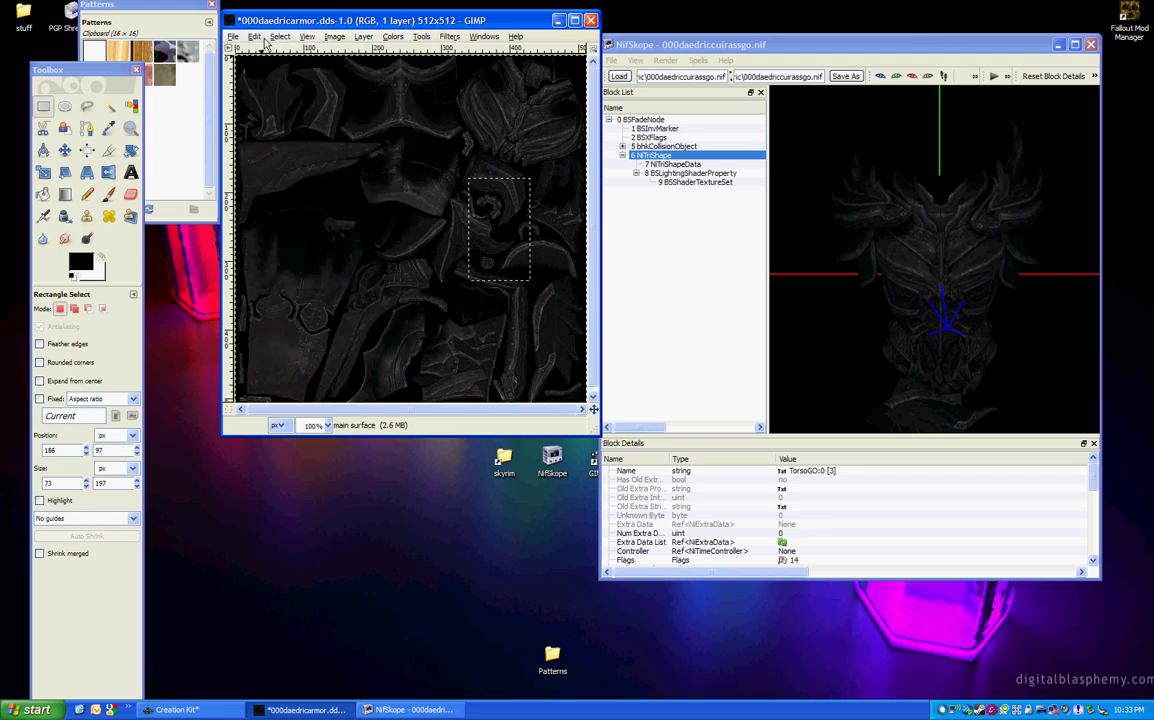
left_click(254, 36)
left_click(300, 52)
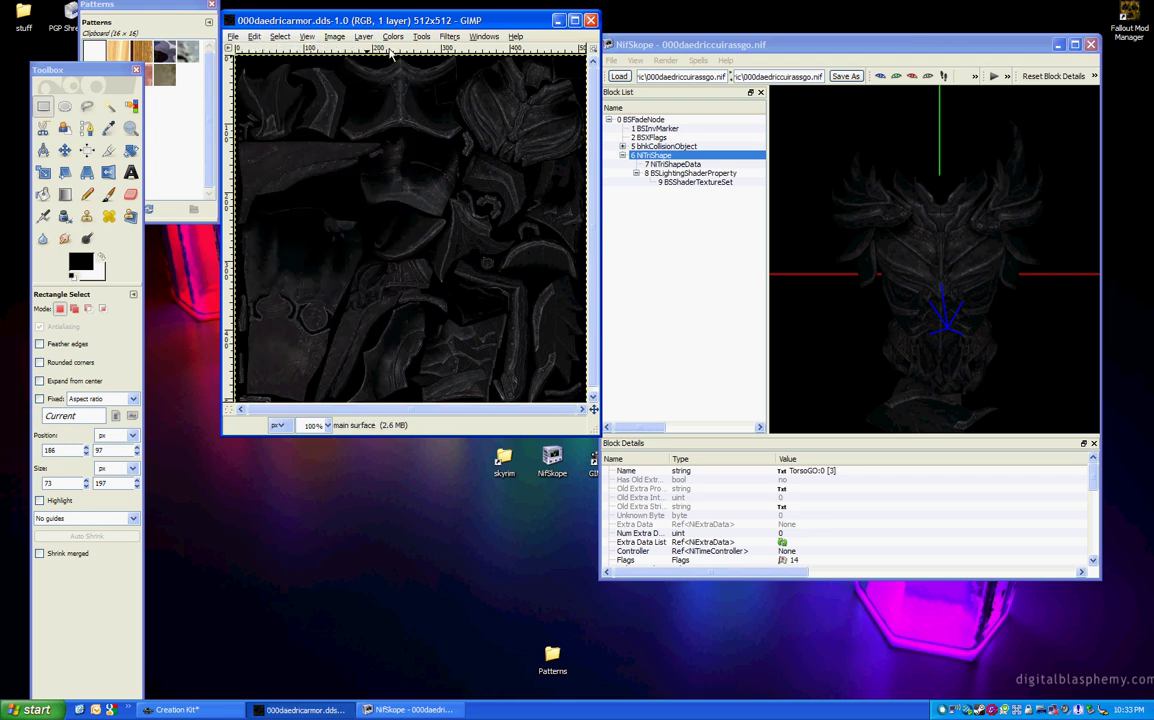
Step: Fill the whole armor texture with the camouflage pattern from the Patterns dock
left_click(183, 53)
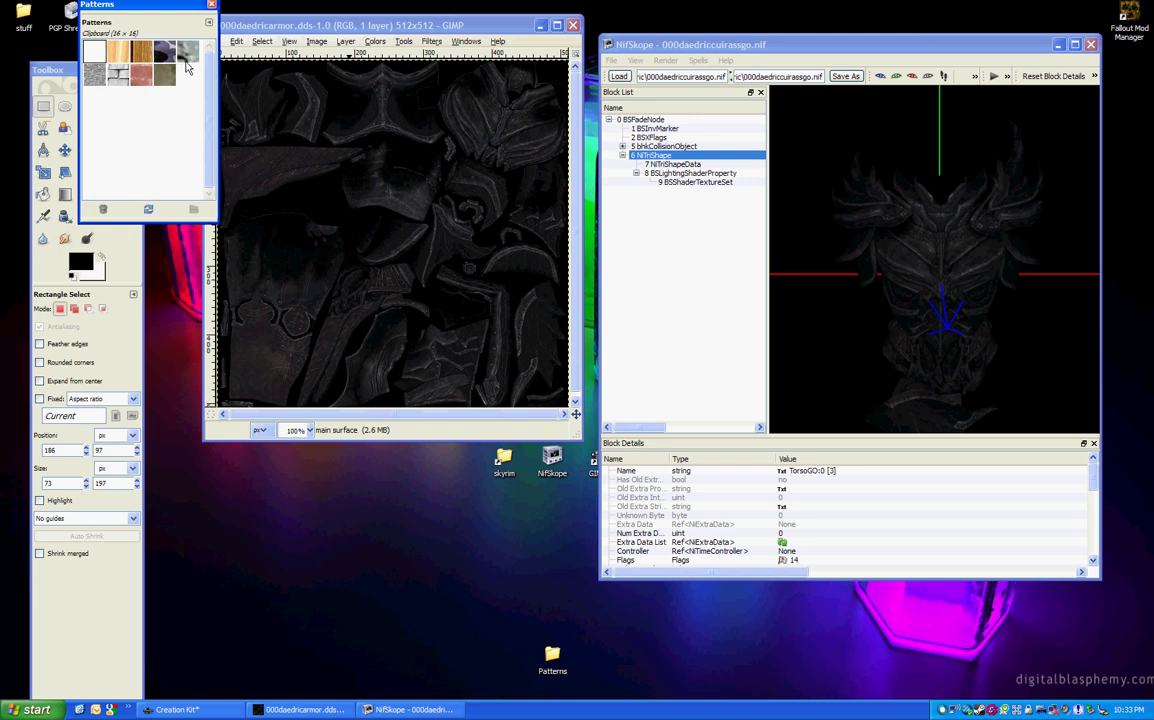
left_click(165, 67)
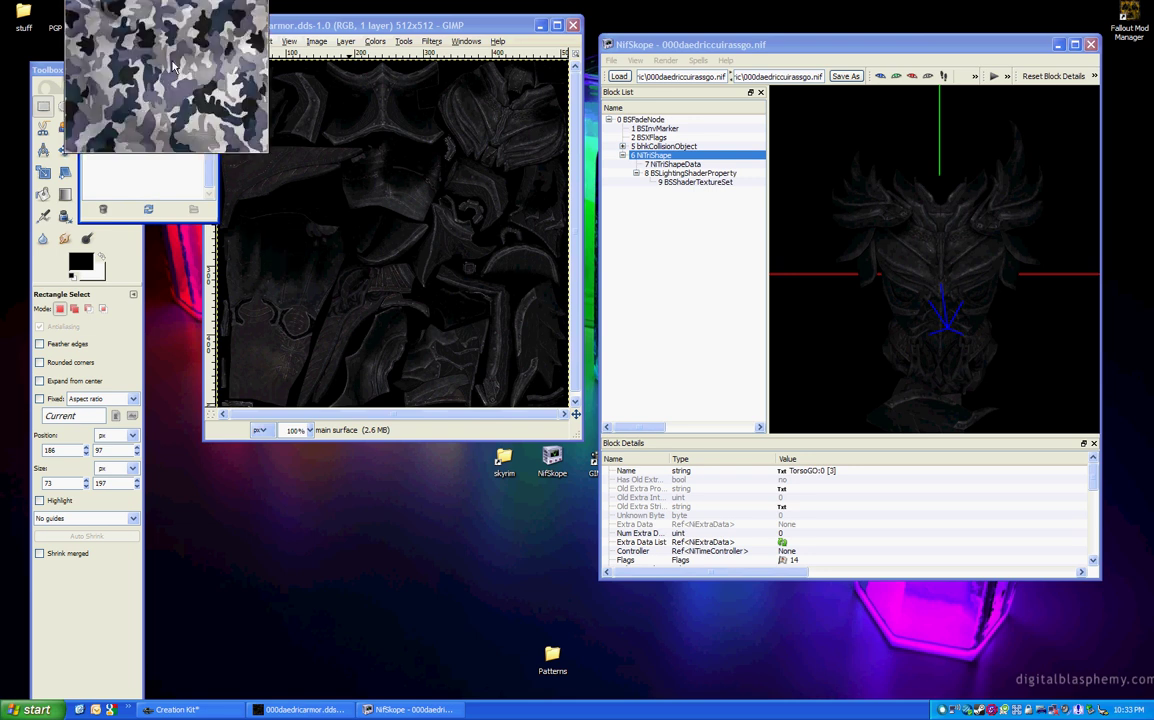
left_click_drag(172, 67, 400, 205)
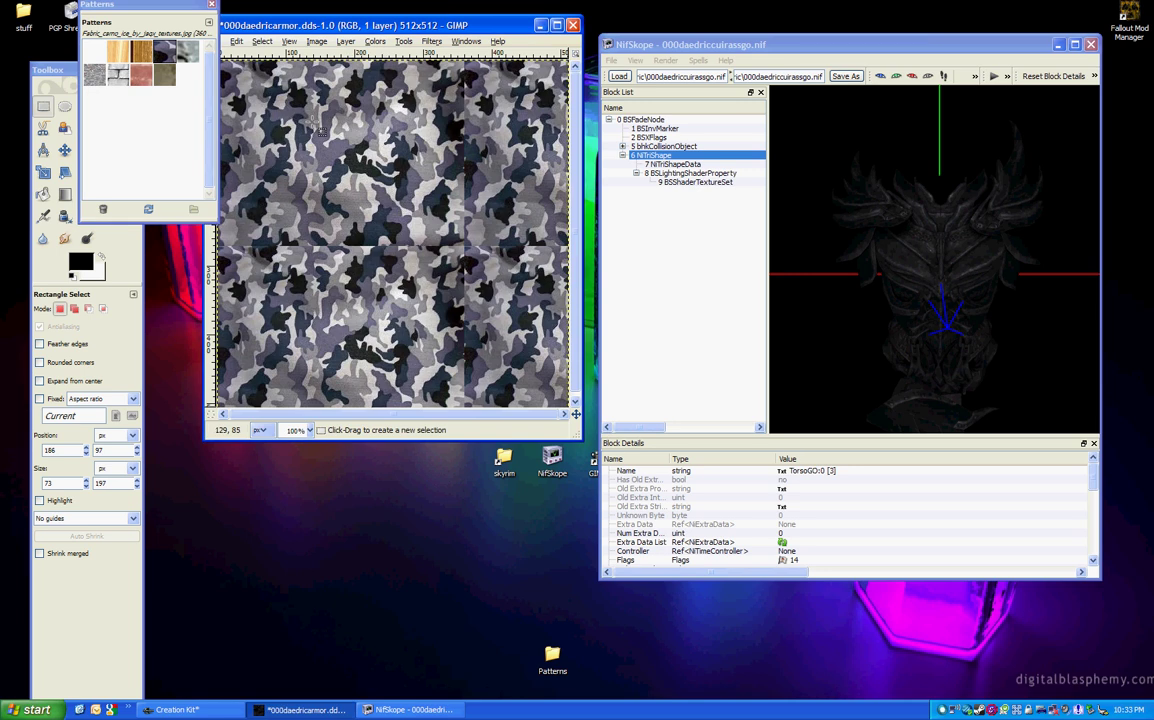
Step: Save the camo texture and rotate the NifSkope cuirass to inspect it
left_click_drag(330, 25, 353, 23)
left_click(241, 39)
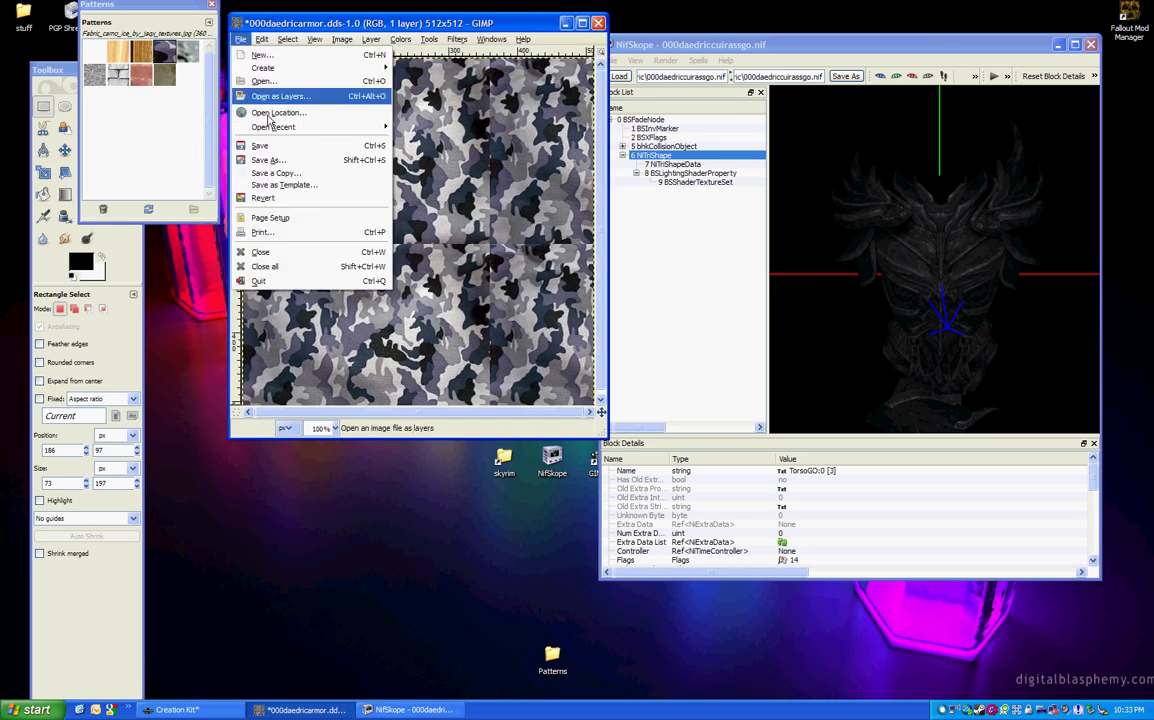
left_click(268, 147)
left_click_drag(905, 235, 877, 280)
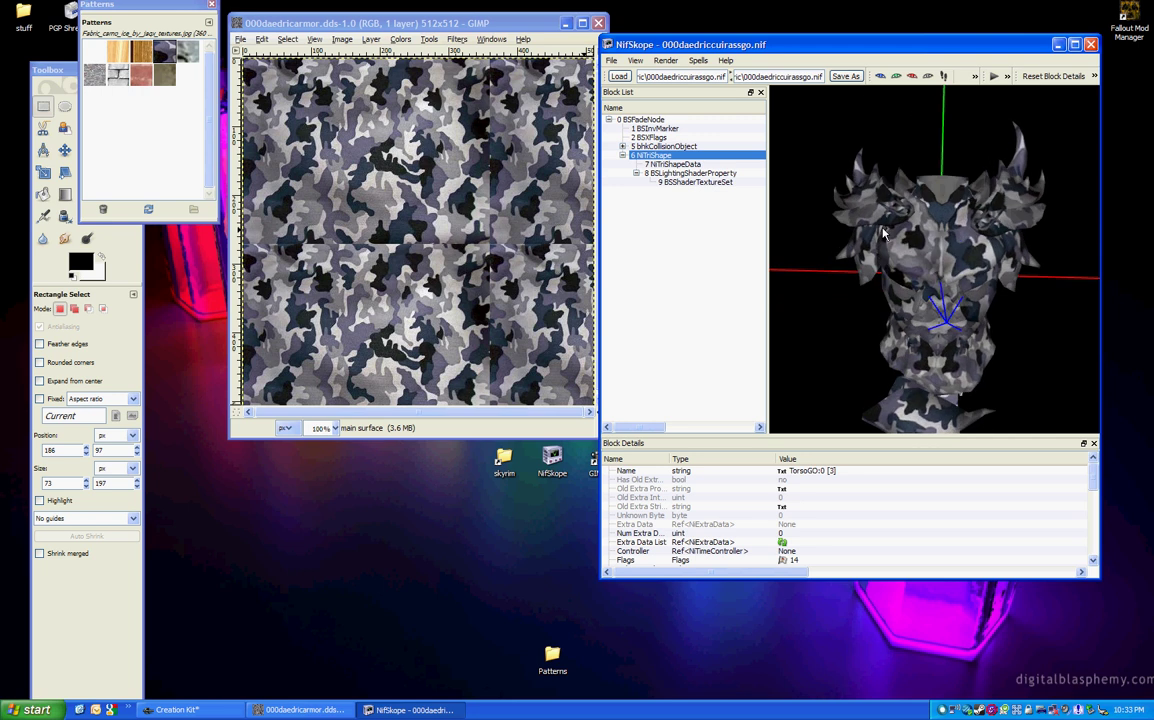
left_click_drag(880, 231, 922, 258)
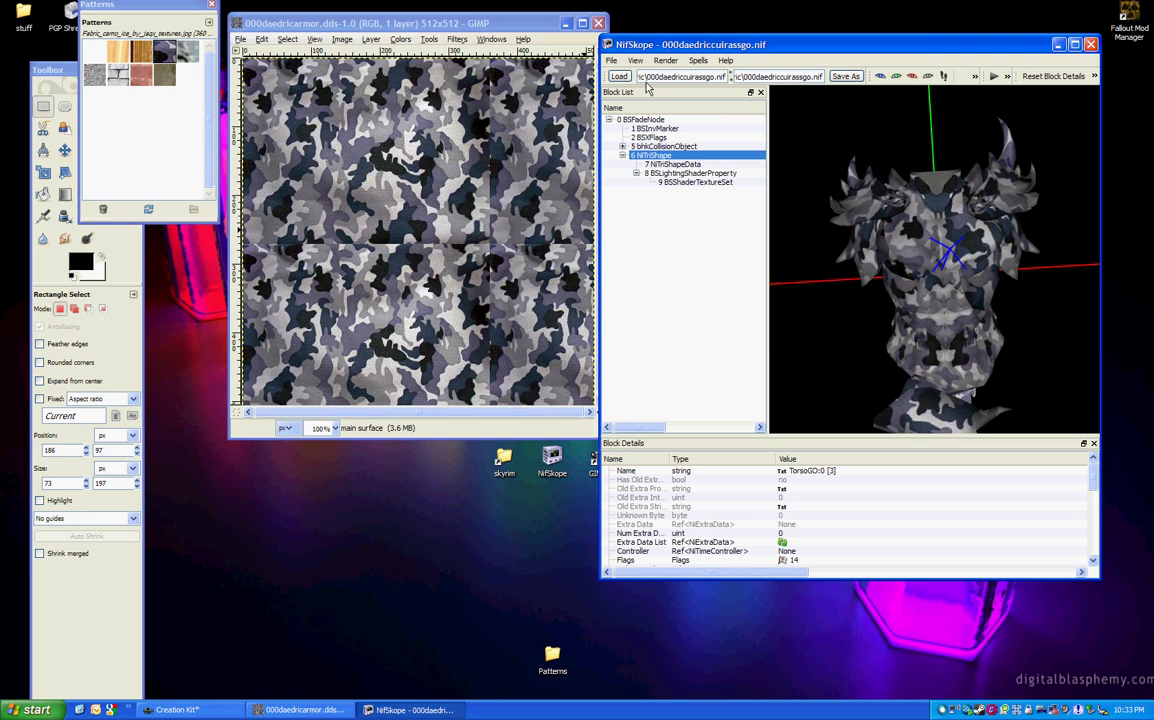
Step: Undo the camouflage bucket fill and save the original dark armor texture with Ctrl+S
left_click(261, 39)
left_click(285, 55)
left_click(240, 39)
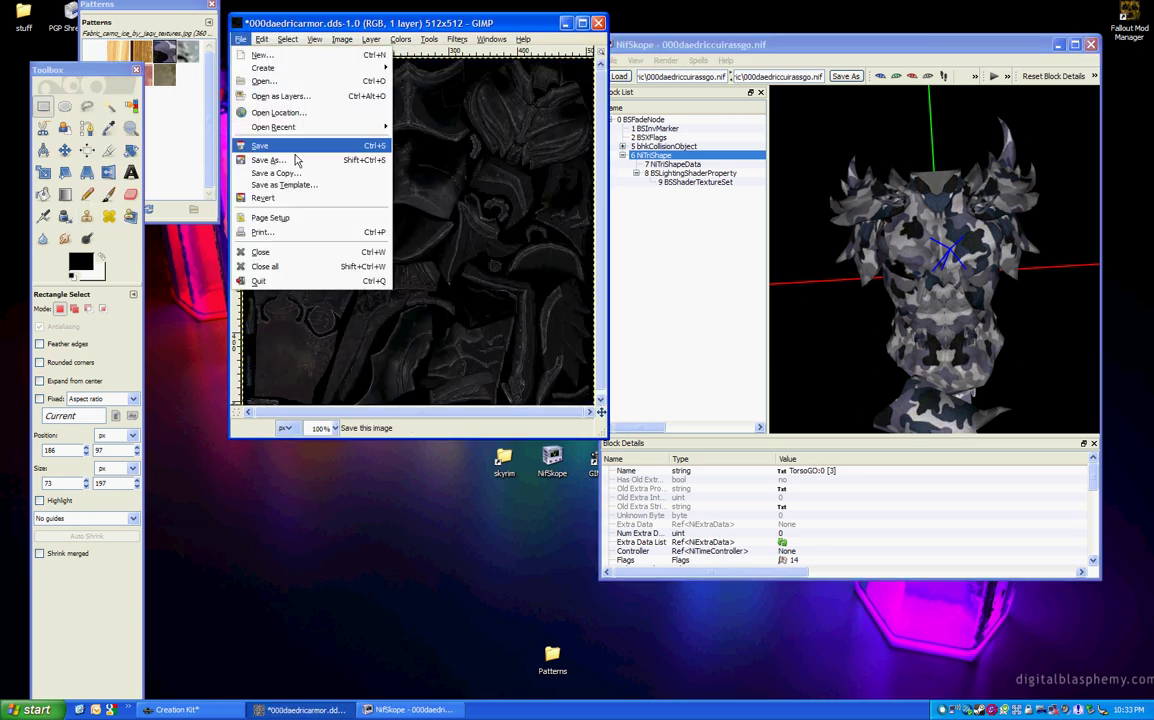
left_click(296, 166)
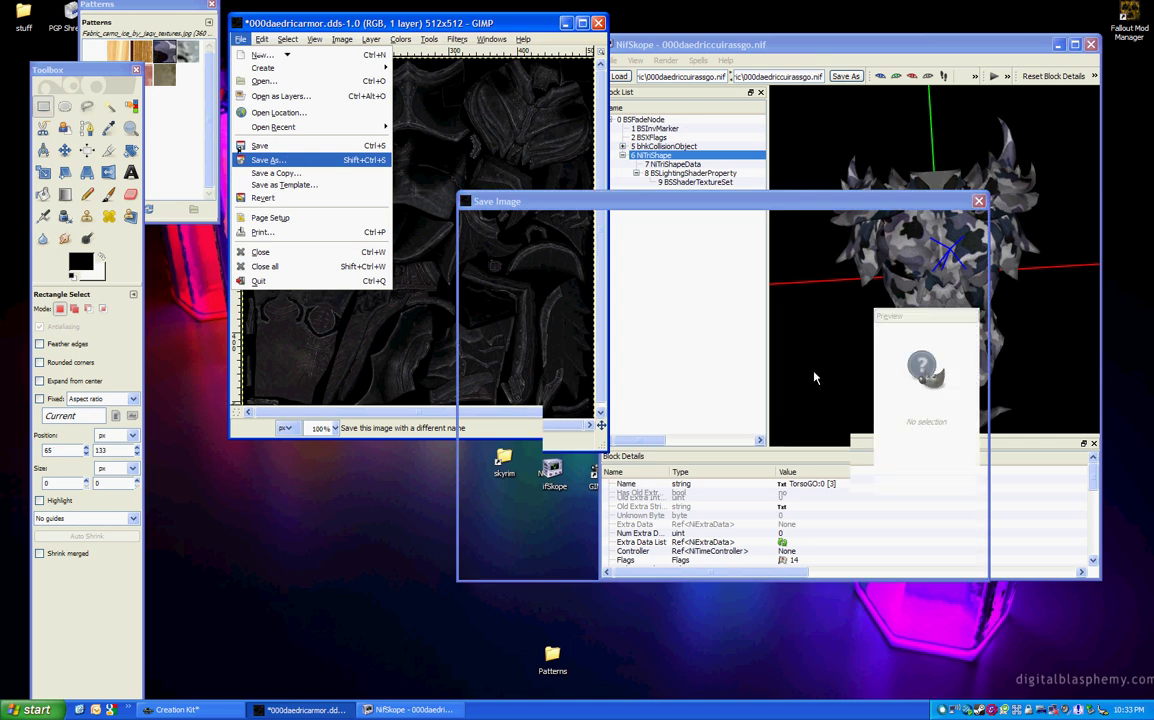
left_click(965, 560)
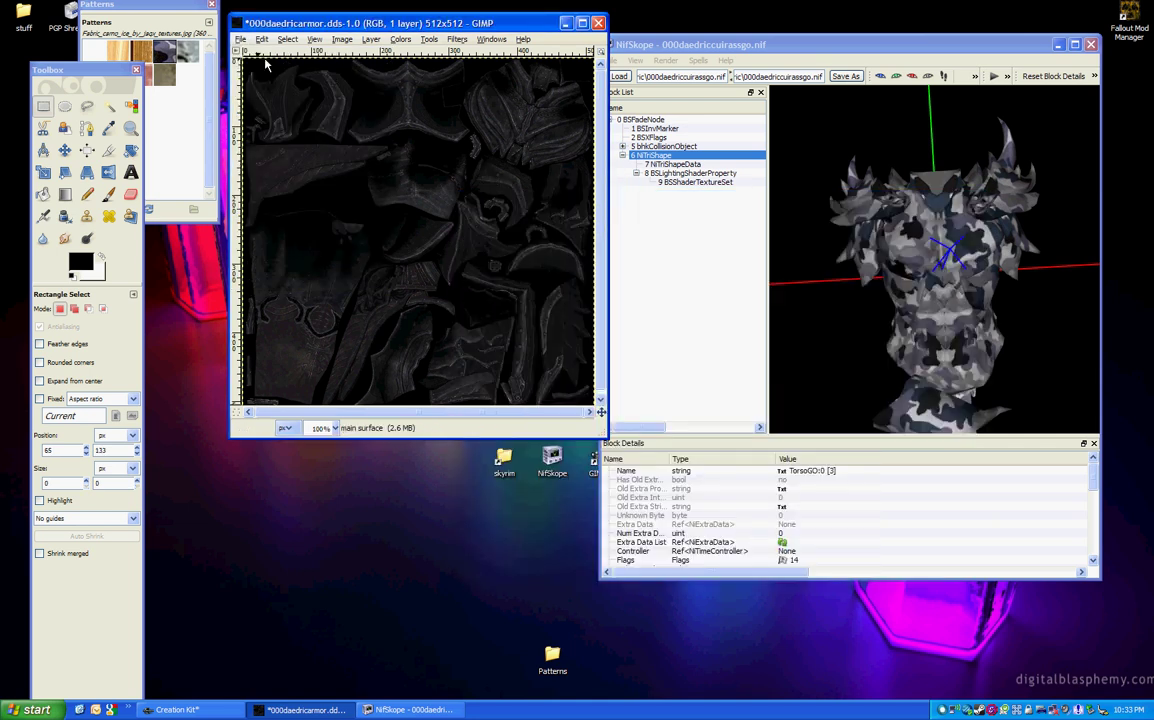
left_click(240, 39)
key("Escape")
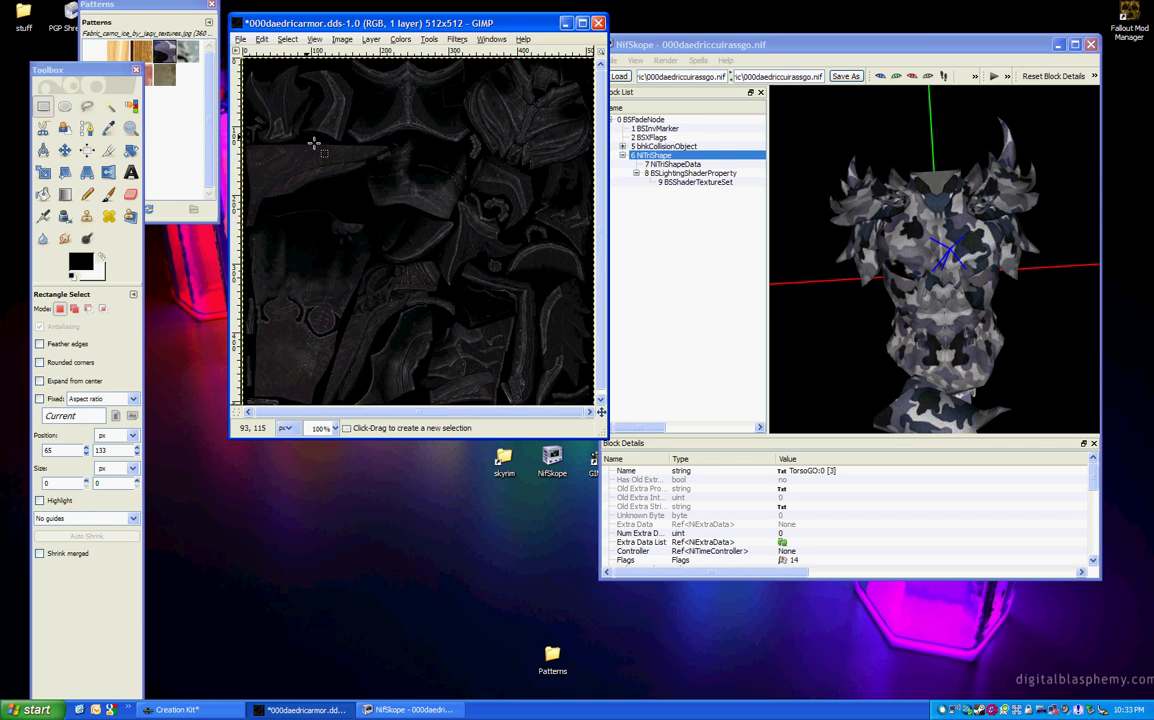
key("ctrl+s")
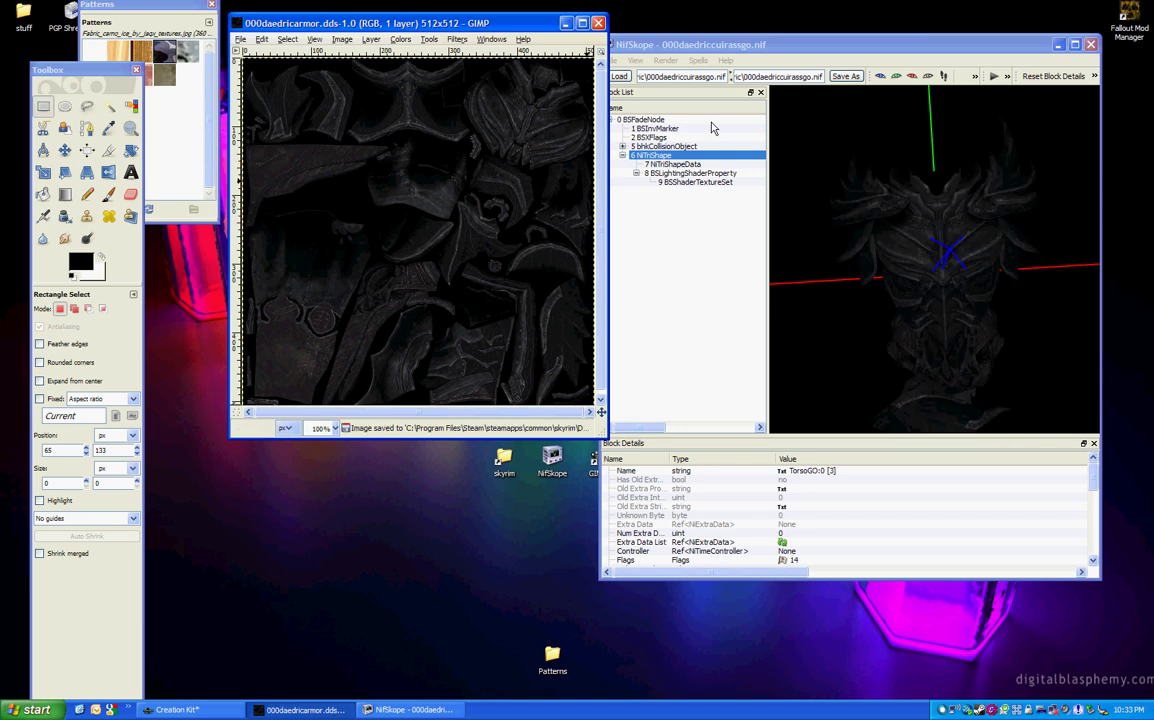
Step: Rearrange the Patterns panel, texture and NifSkope windows, then select the desktop Patterns folder
left_click_drag(150, 4, 195, 76)
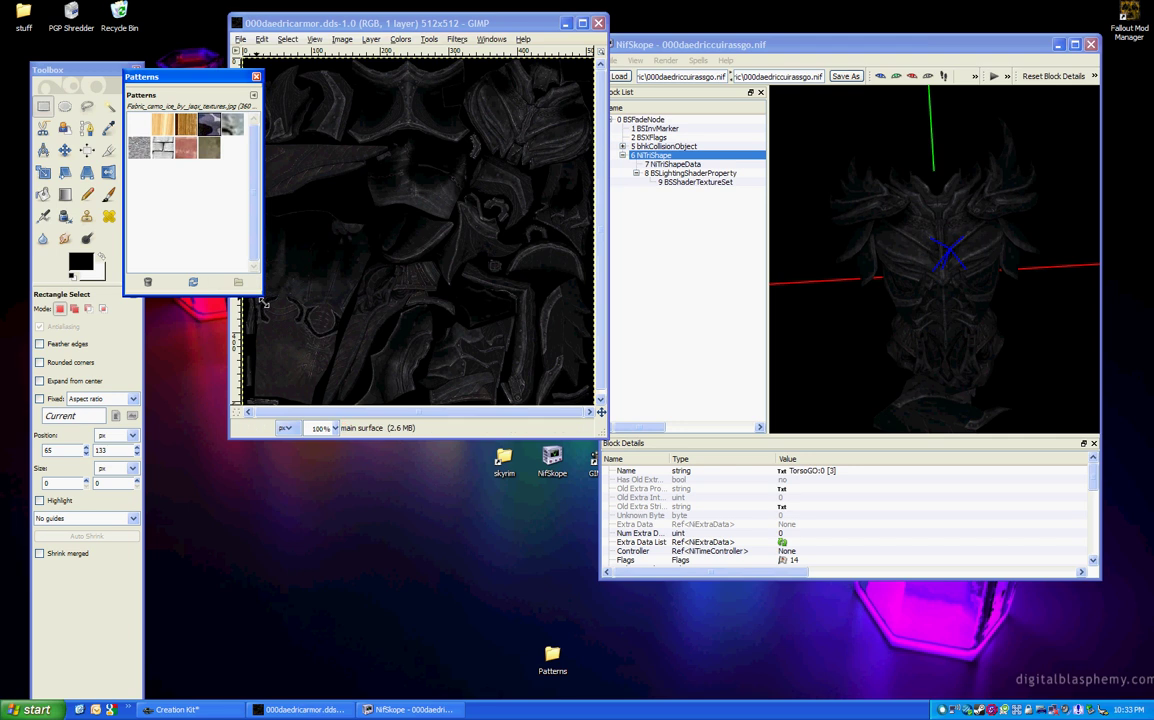
left_click_drag(258, 296, 258, 430)
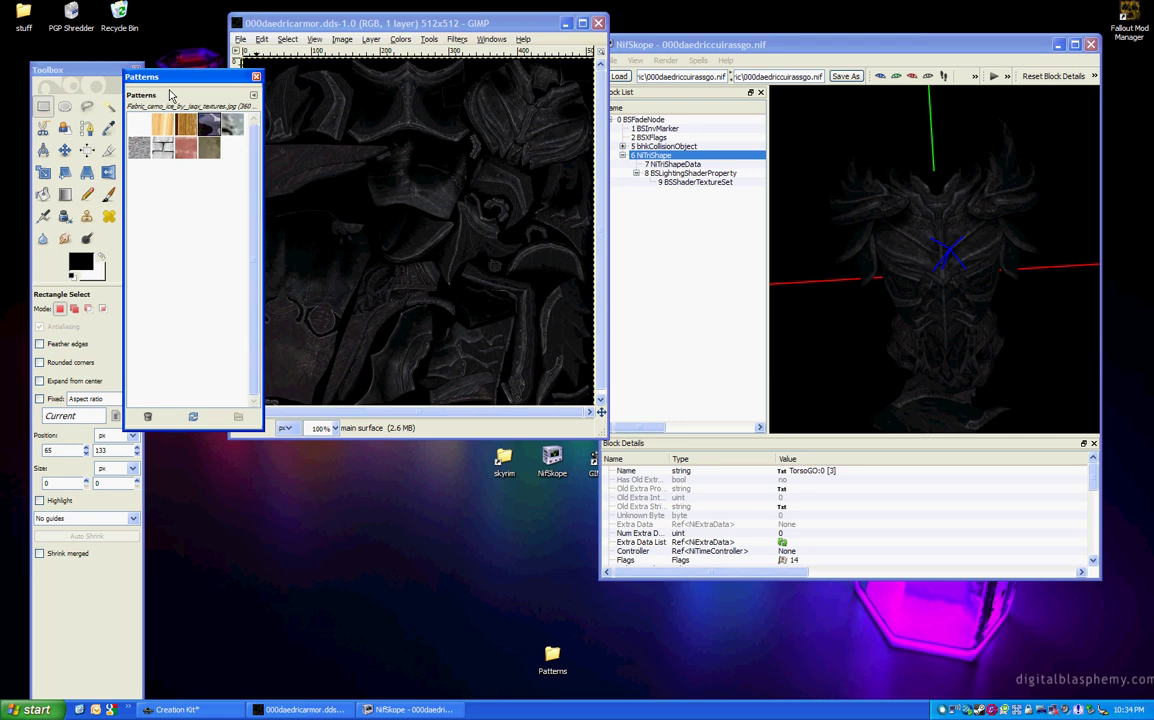
left_click_drag(335, 24, 152, 32)
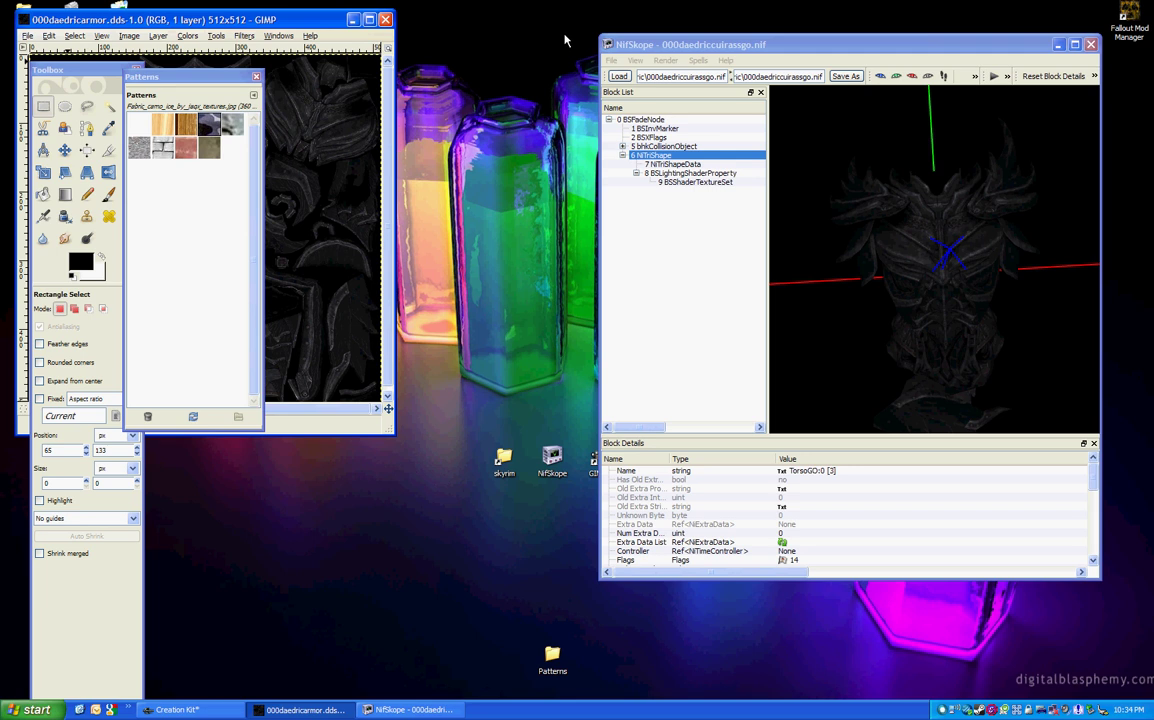
left_click_drag(610, 44, 639, 41)
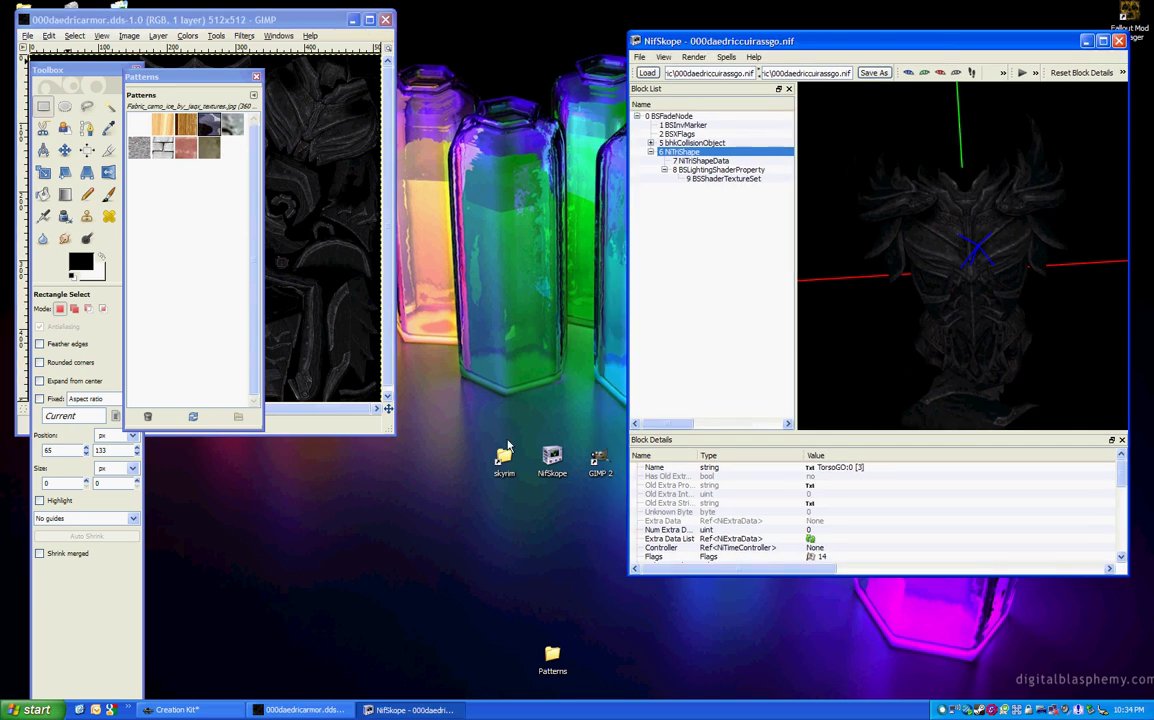
left_click(565, 672)
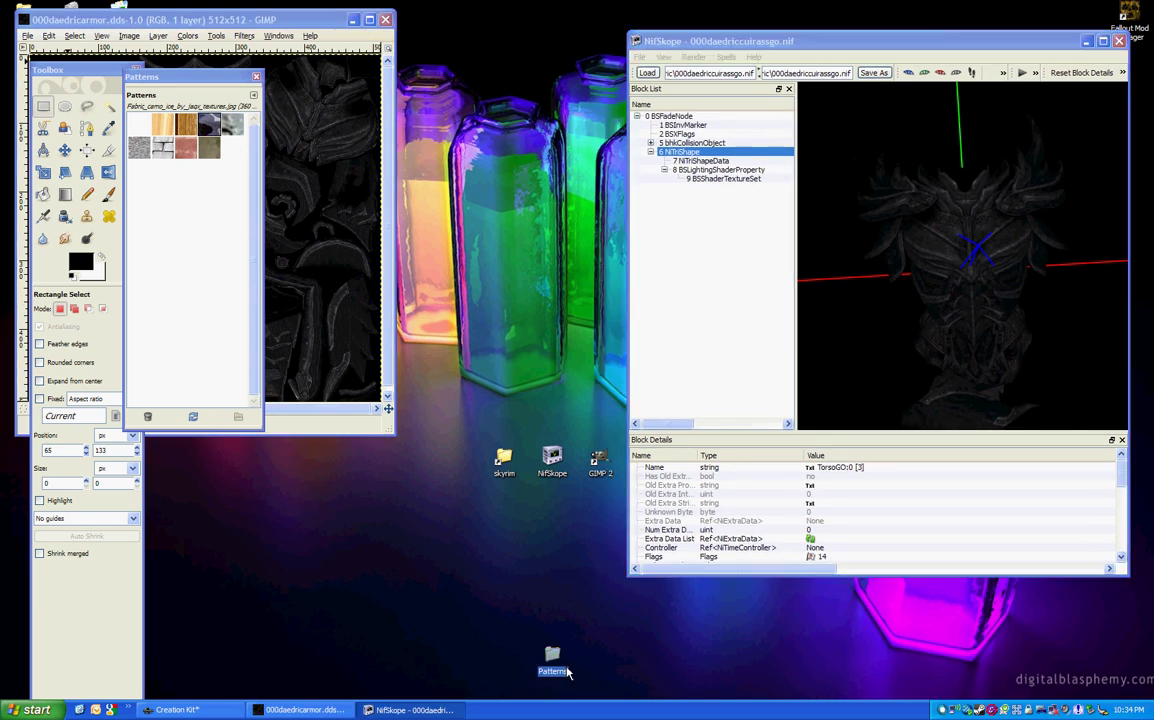
double_click(567, 672)
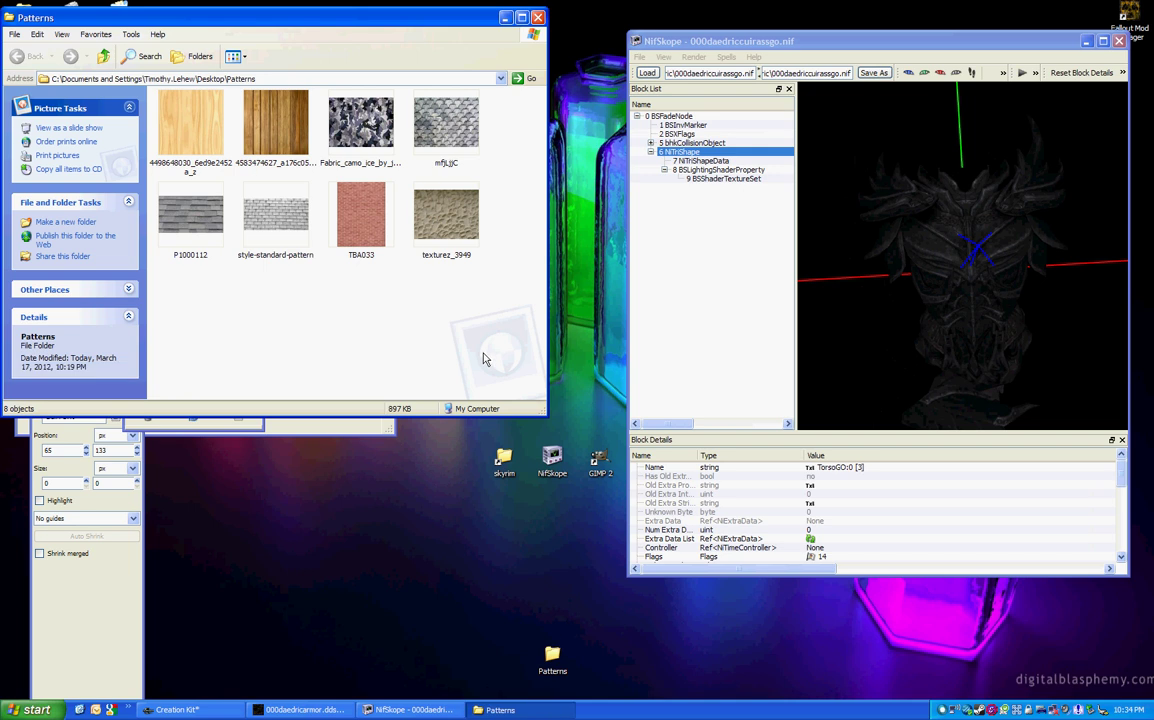
left_click_drag(436, 318, 150, 80)
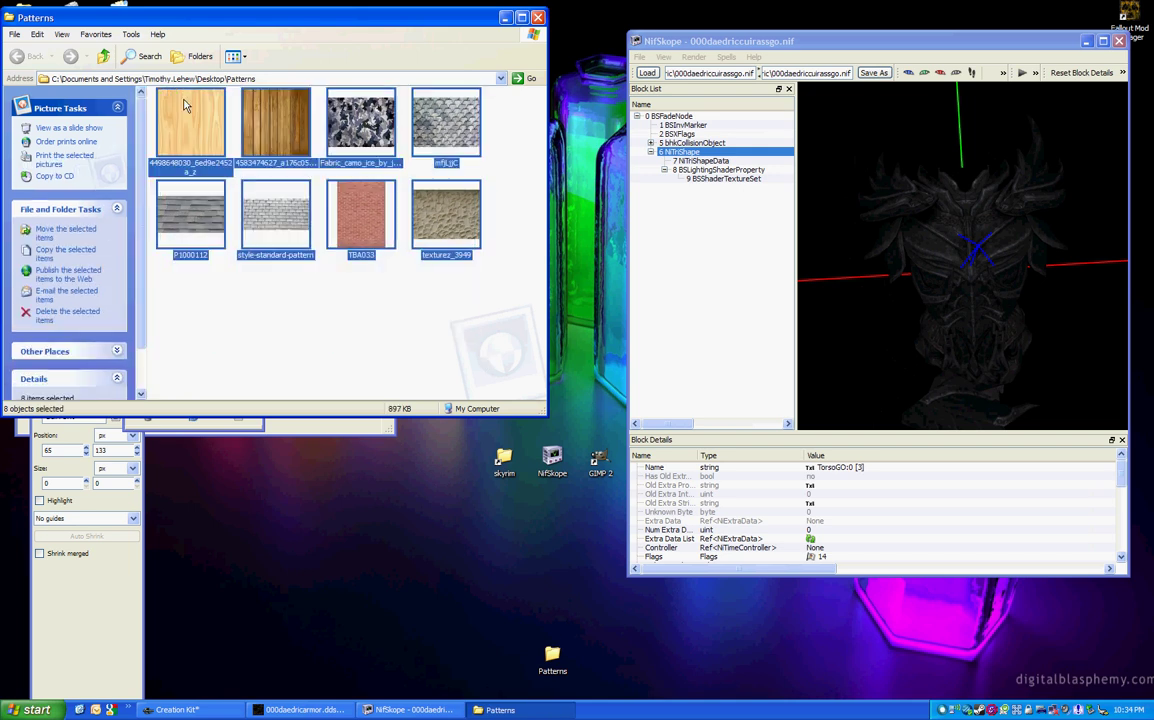
left_click(361, 363)
left_click_drag(316, 24, 729, 157)
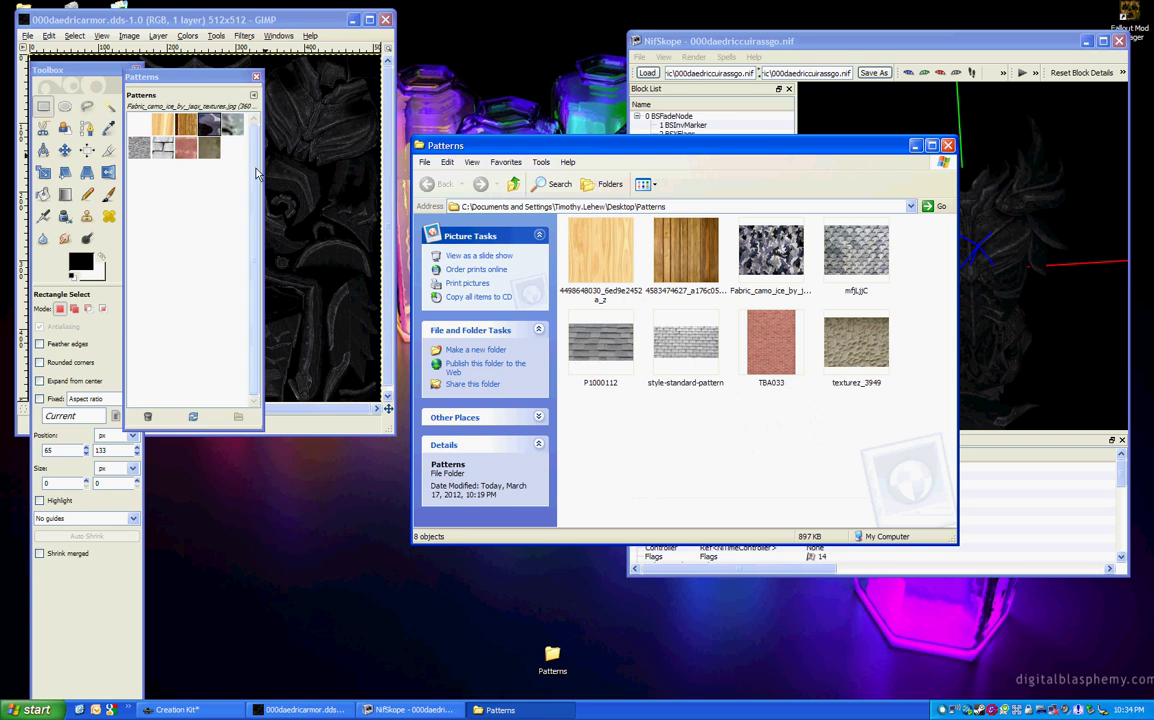
left_click(948, 145)
left_click_drag(262, 21, 537, 57)
Step: Open Preferences to the Folders > Patterns page showing the desktop Patterns folder
left_click(322, 73)
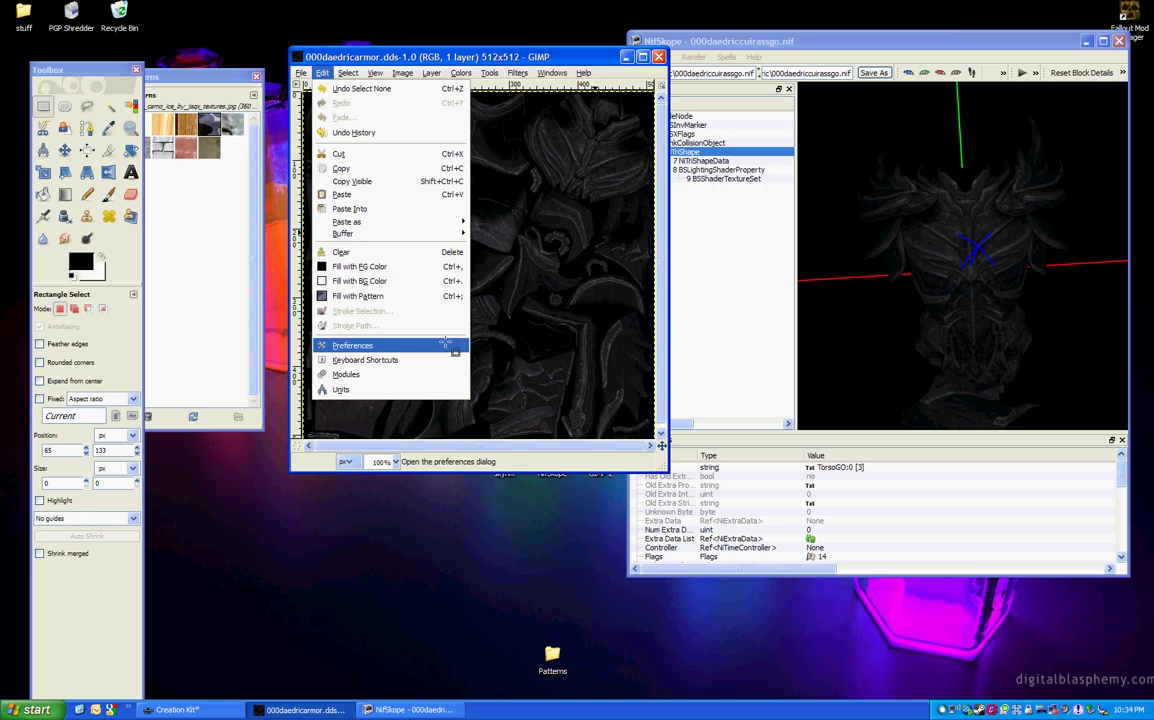
left_click(400, 345)
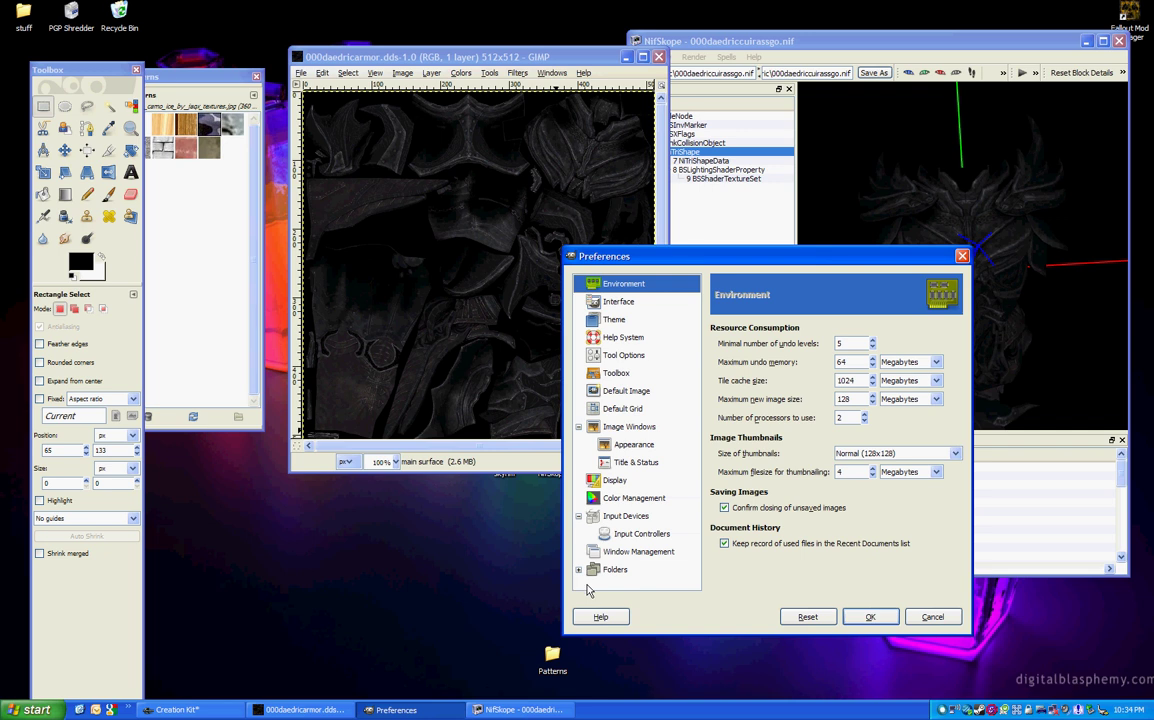
left_click(579, 569)
scroll(700, 523, "down", 4)
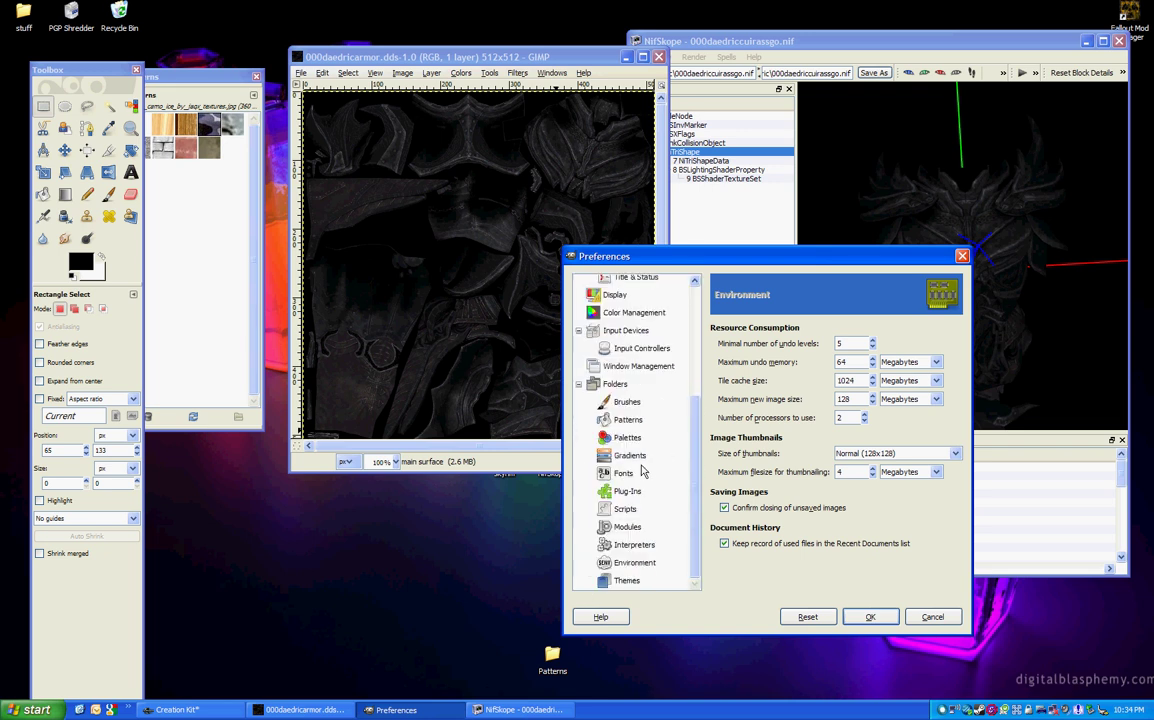
left_click(630, 420)
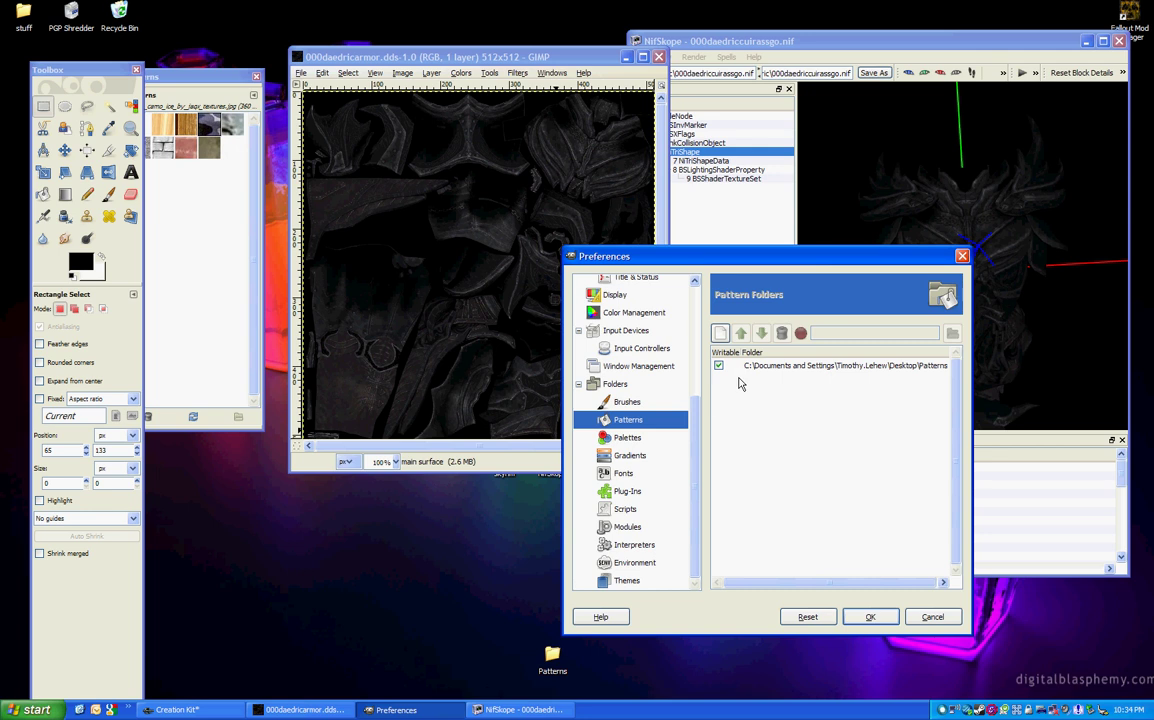